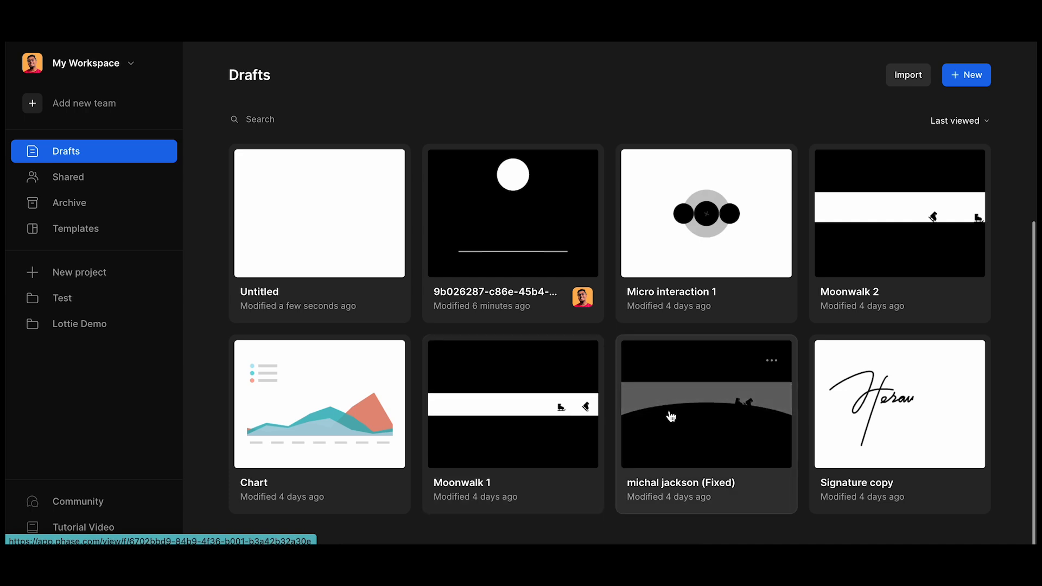
# Step: Create a new blank design file from the Drafts page
pyautogui.scroll(5, 671, 417)
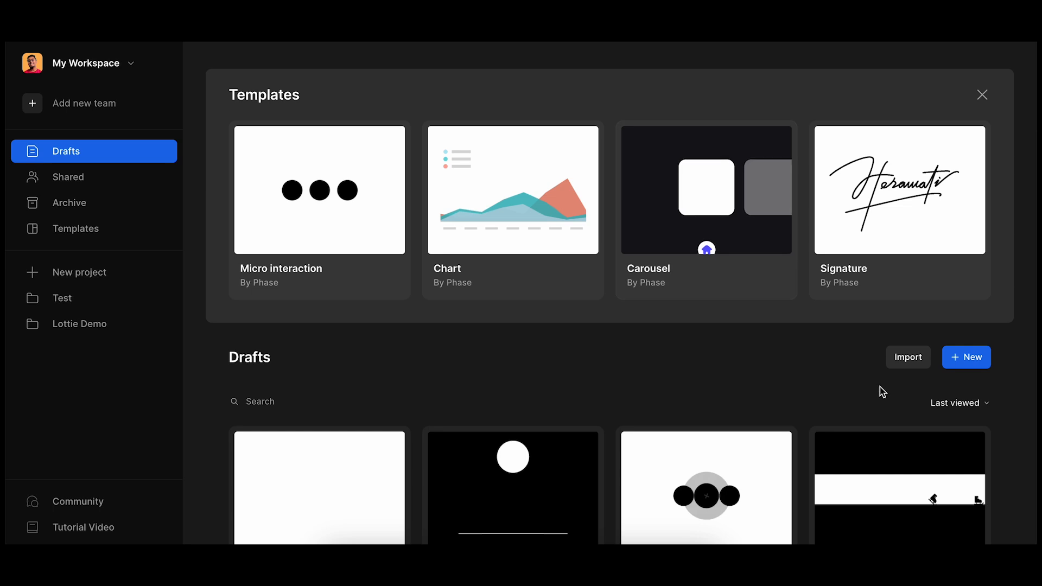
pyautogui.click(964, 360)
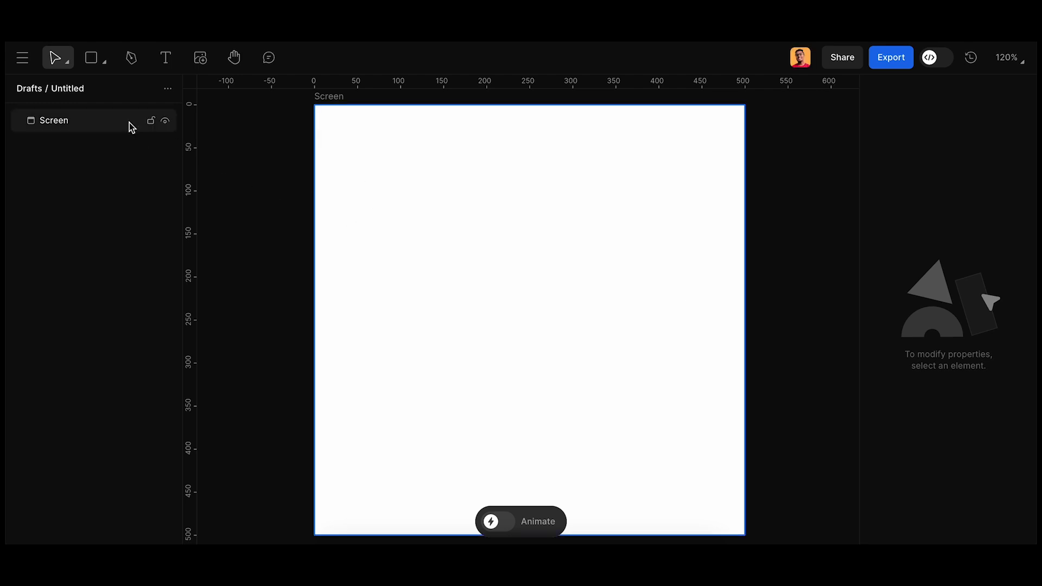
# Step: Draw a rectangle about 277 by 256 on the Screen and select it
pyautogui.click(91, 57)
pyautogui.moveTo(400, 166); pyautogui.dragTo(638, 386)
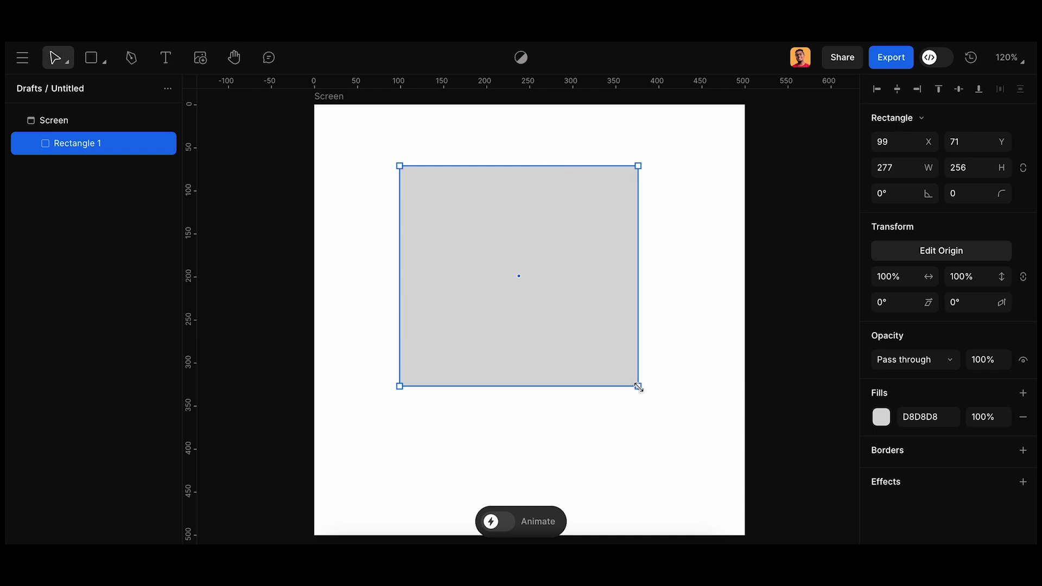
pyautogui.click(699, 241)
pyautogui.click(532, 225)
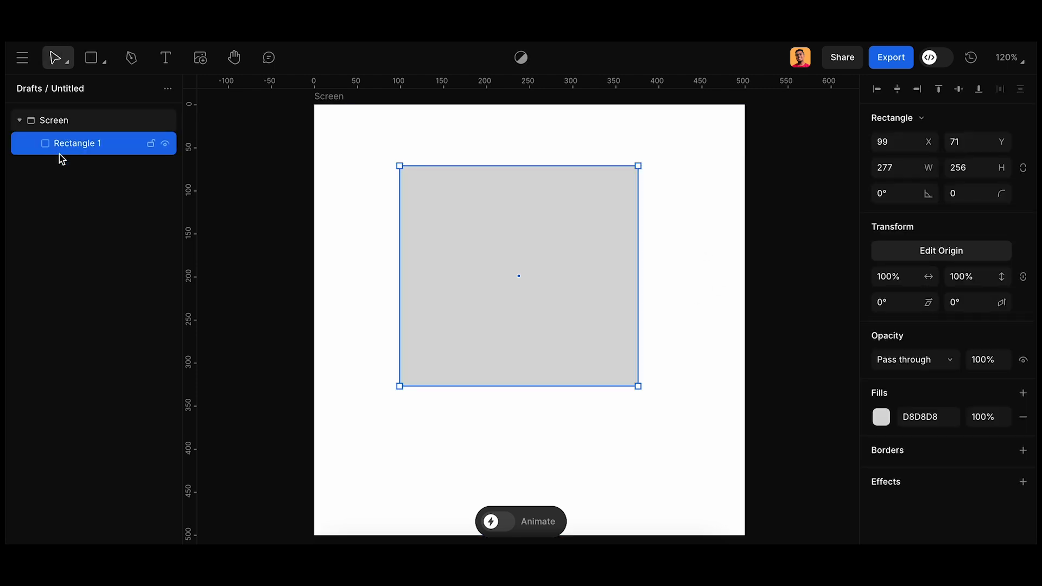
# Step: Reposition the rectangle to about X 90, Y 99 on the Screen and deselect it
pyautogui.moveTo(577, 229); pyautogui.dragTo(567, 250)
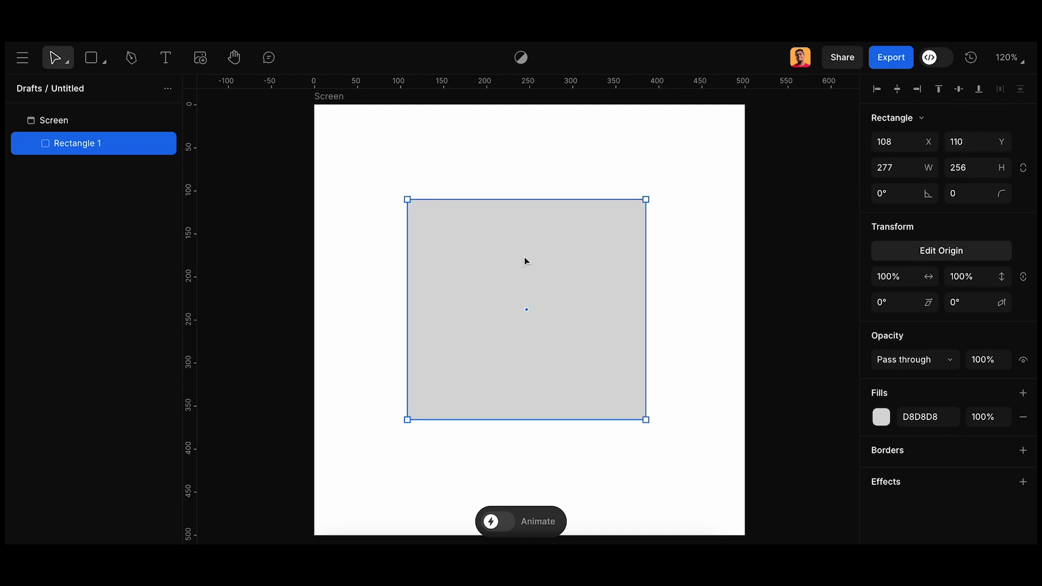
pyautogui.moveTo(523, 257)
pyautogui.mouseDown()
pyautogui.moveTo(516, 238)
pyautogui.moveTo(532, 258)
pyautogui.mouseUp()
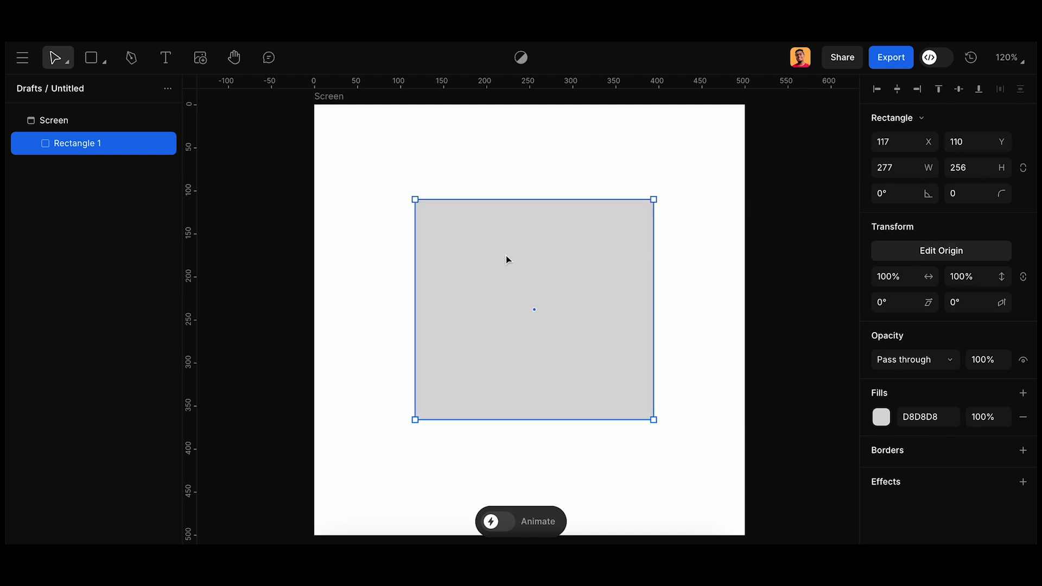
pyautogui.scroll(-3, 407, 169)
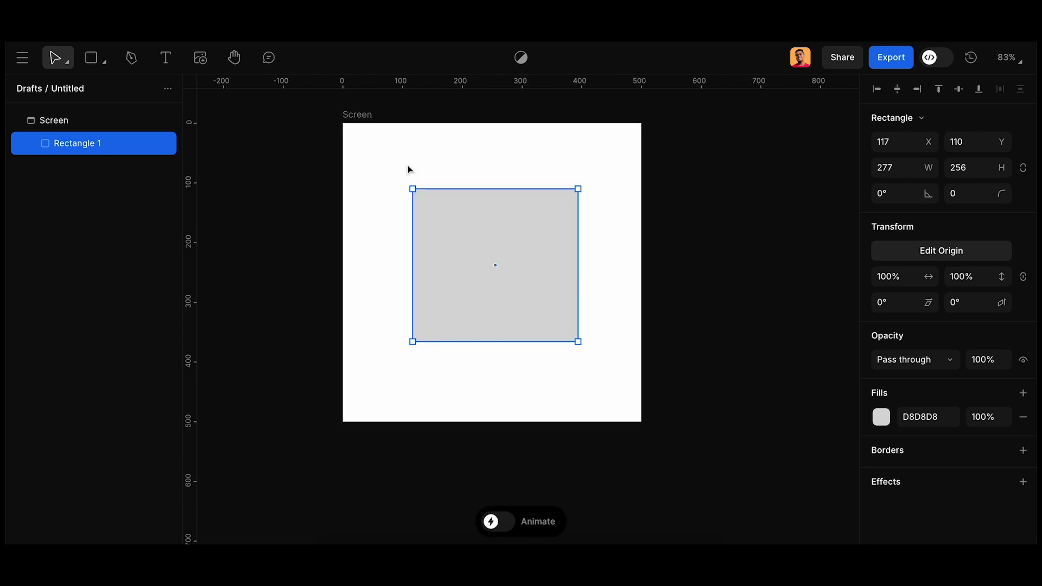
pyautogui.moveTo(502, 237); pyautogui.dragTo(468, 219)
pyautogui.click(517, 159)
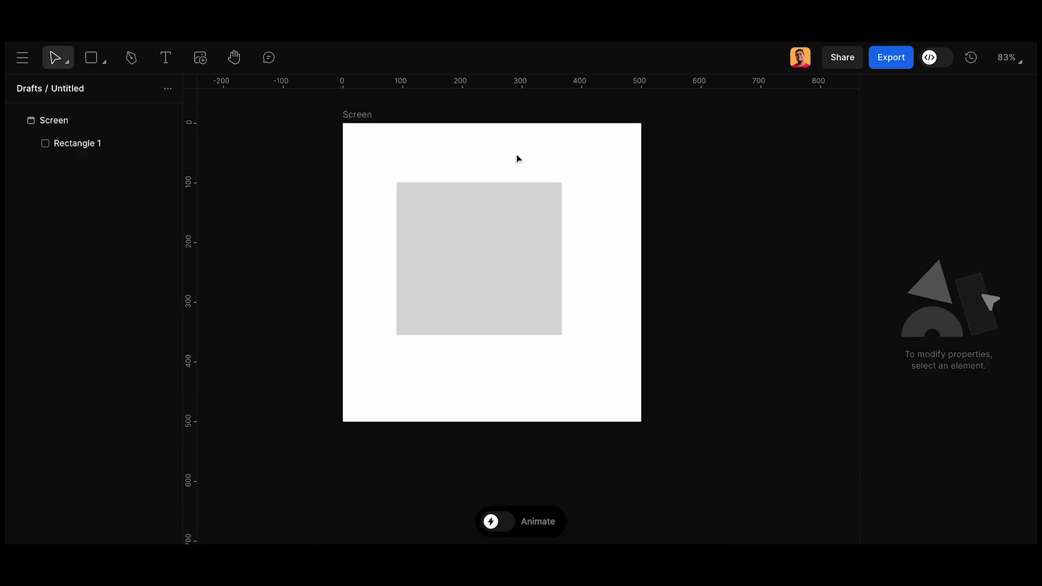
# Step: Draw a second rectangle about 260 by 196 overlapping the first and move it to about X 204, Y 49
pyautogui.press('r')
pyautogui.moveTo(461, 146); pyautogui.dragTo(617, 263)
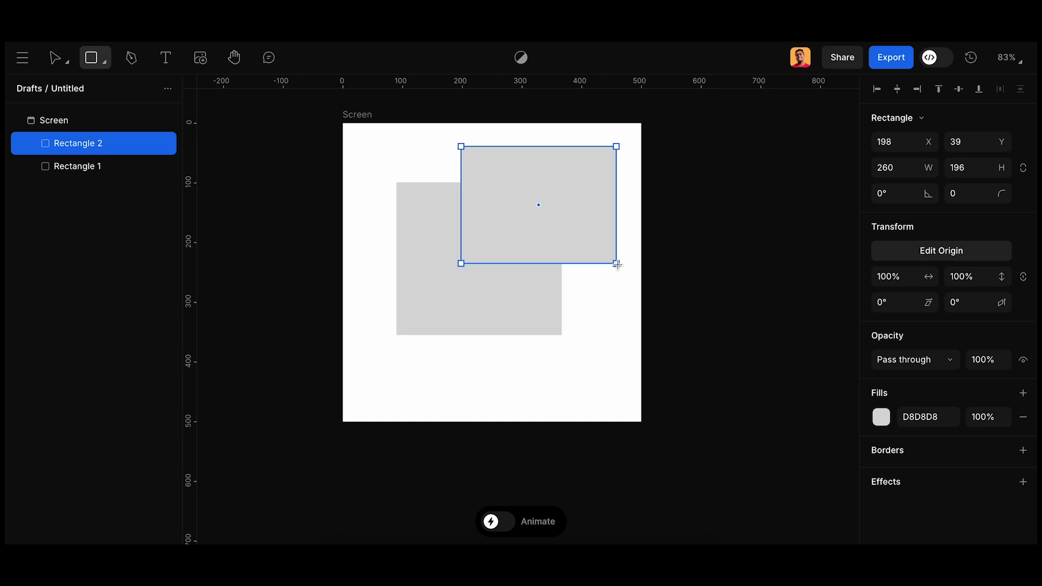
pyautogui.moveTo(568, 190)
pyautogui.mouseDown()
pyautogui.moveTo(585, 232)
pyautogui.moveTo(573, 182)
pyautogui.mouseUp()
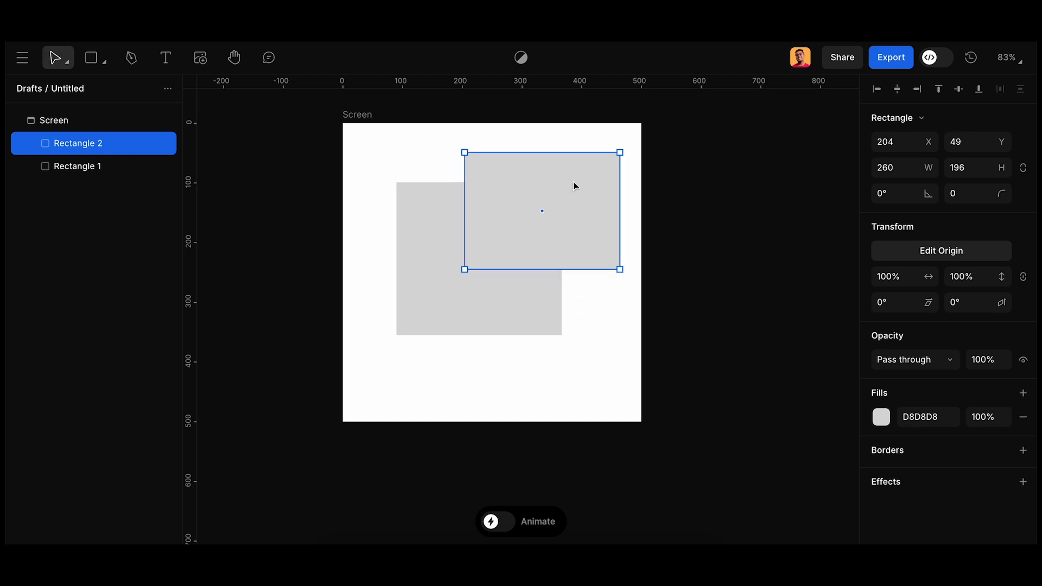
pyautogui.click(579, 362)
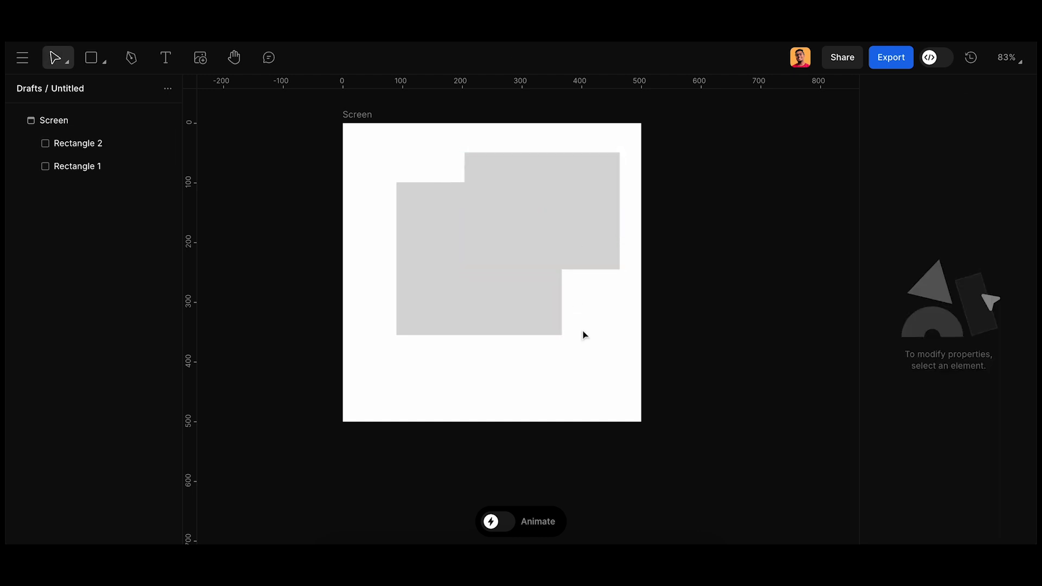
# Step: Select the Screen and each of the two rectangles in turn, ending with nothing selected
pyautogui.click(359, 114)
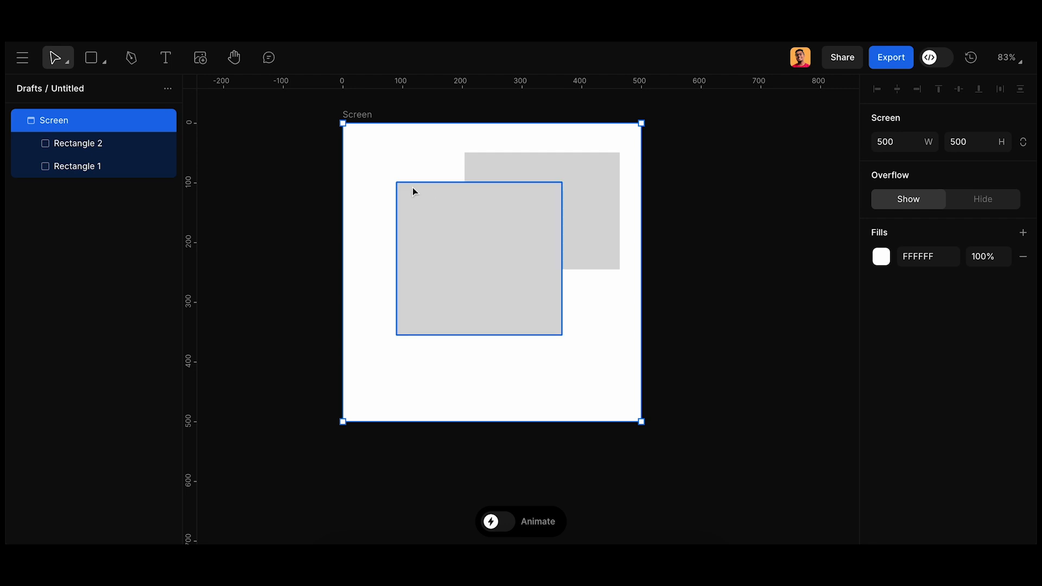
pyautogui.click(513, 191)
pyautogui.click(434, 247)
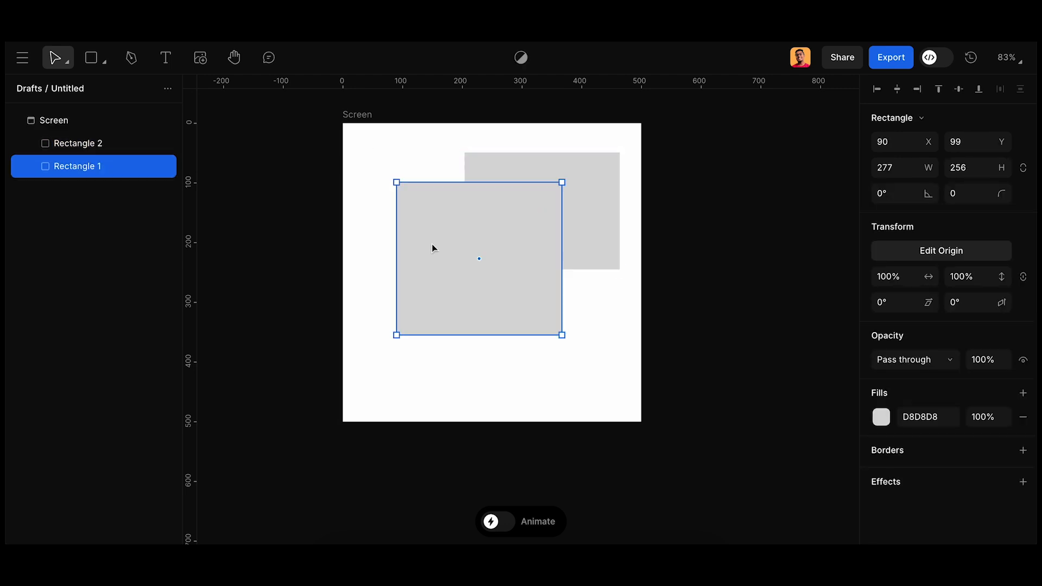
pyautogui.click(574, 170)
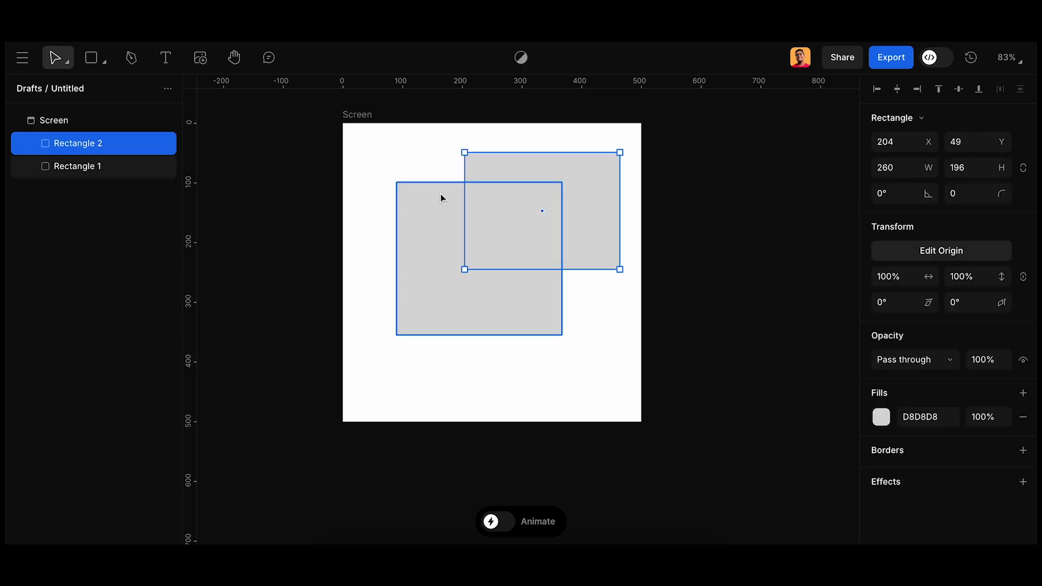
pyautogui.click(373, 159)
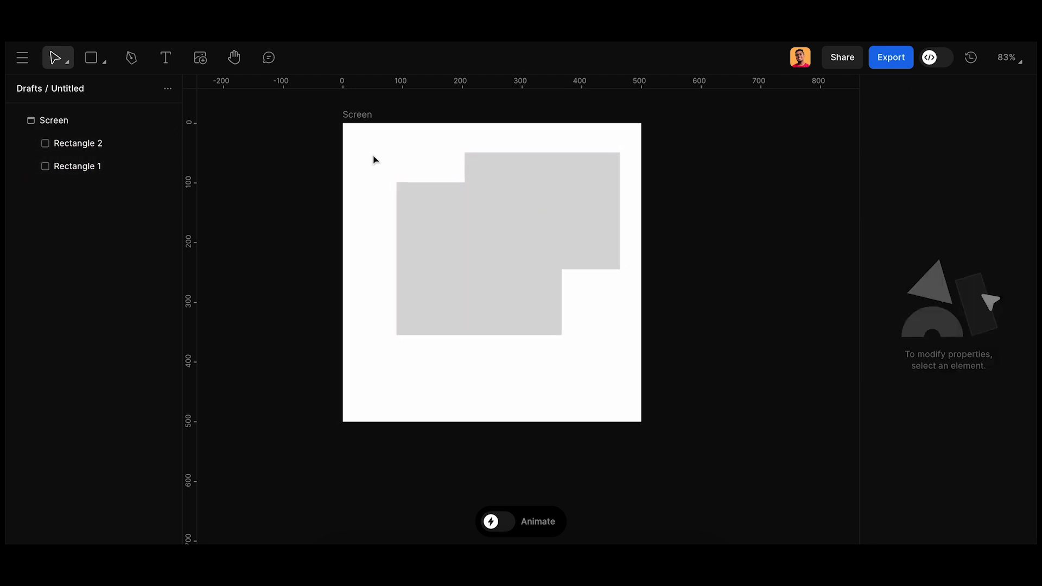
# Step: Look through the available shape tools, including Container, without choosing one
pyautogui.click(106, 63)
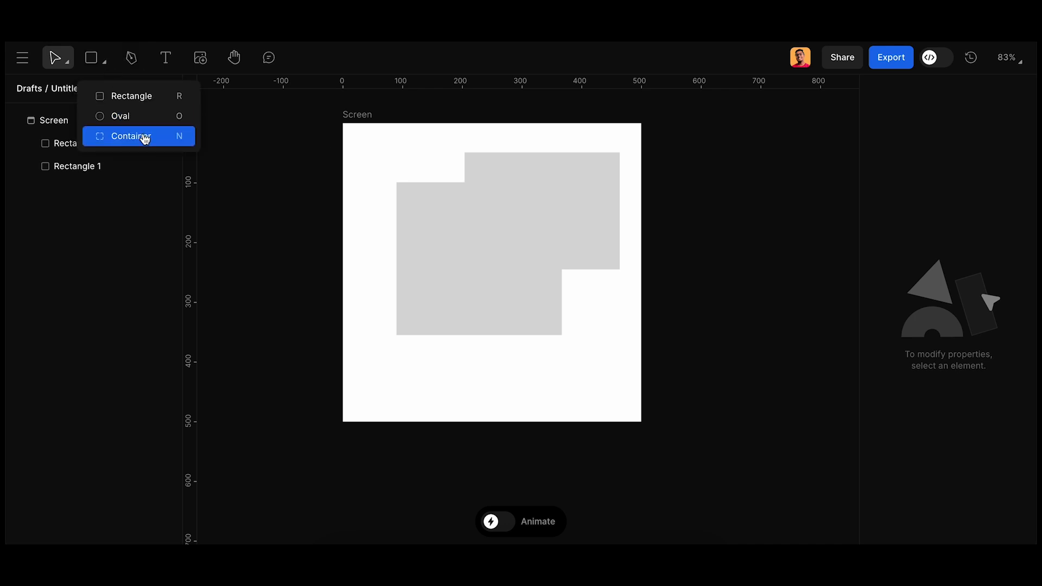
pyautogui.click(367, 152)
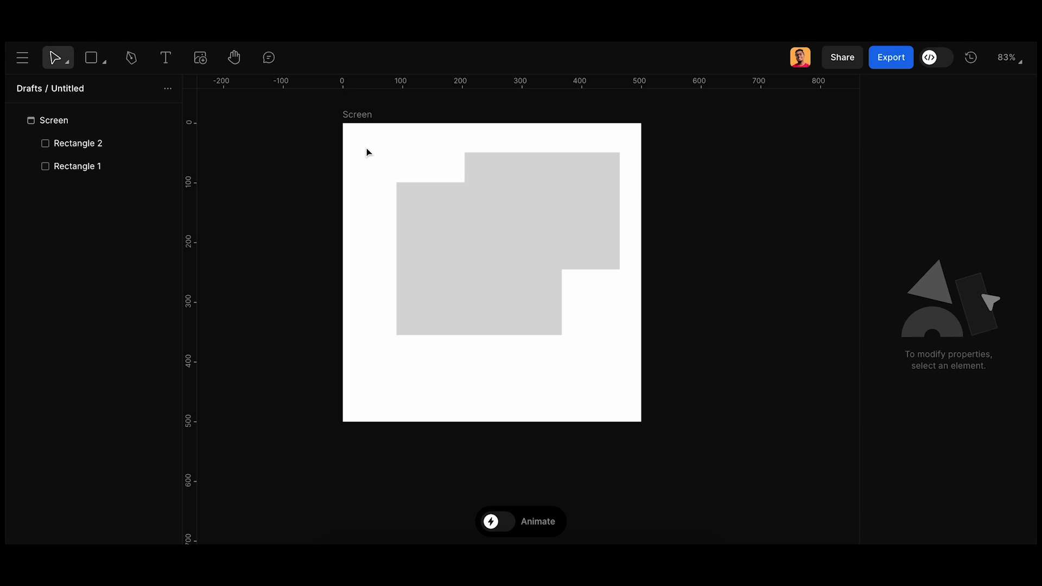
pyautogui.click(447, 263)
pyautogui.click(449, 163)
# Step: Turn on animation mode to view the timeline and return to design mode
pyautogui.click(488, 521)
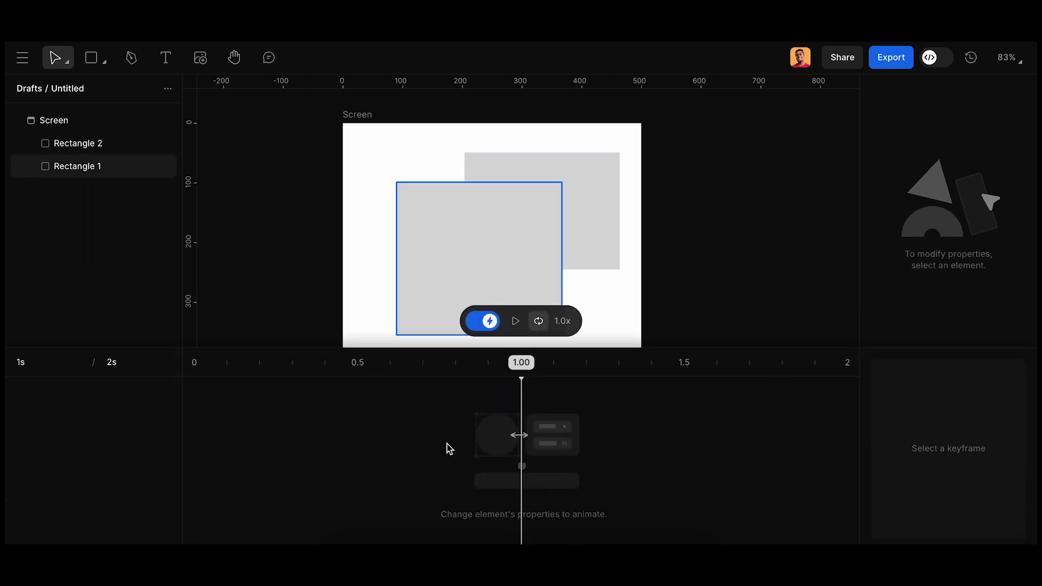
pyautogui.click(490, 321)
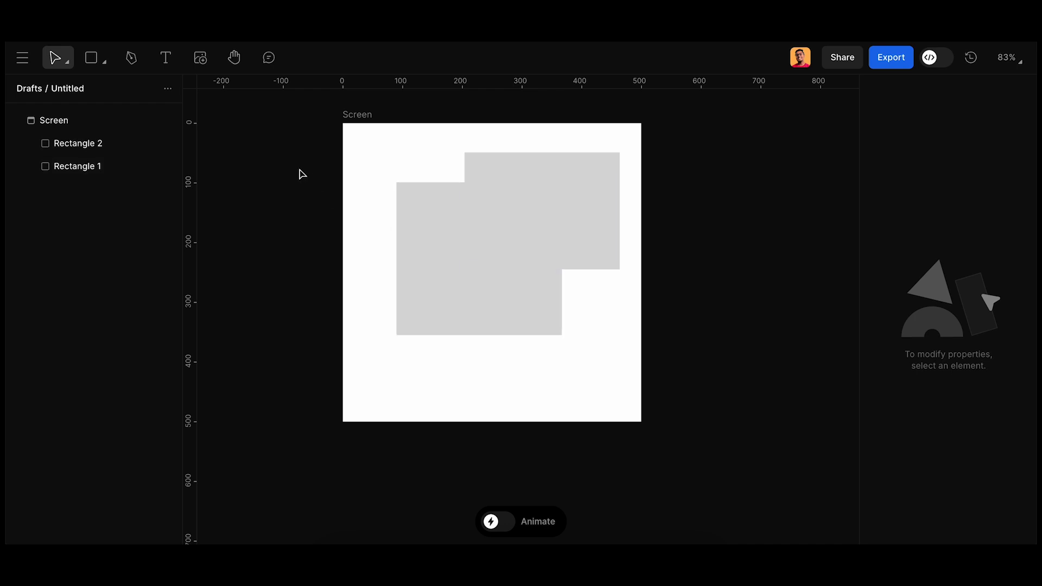
# Step: View the sharing options and the collaborator permission choices, and close them without inviting anyone
pyautogui.click(846, 61)
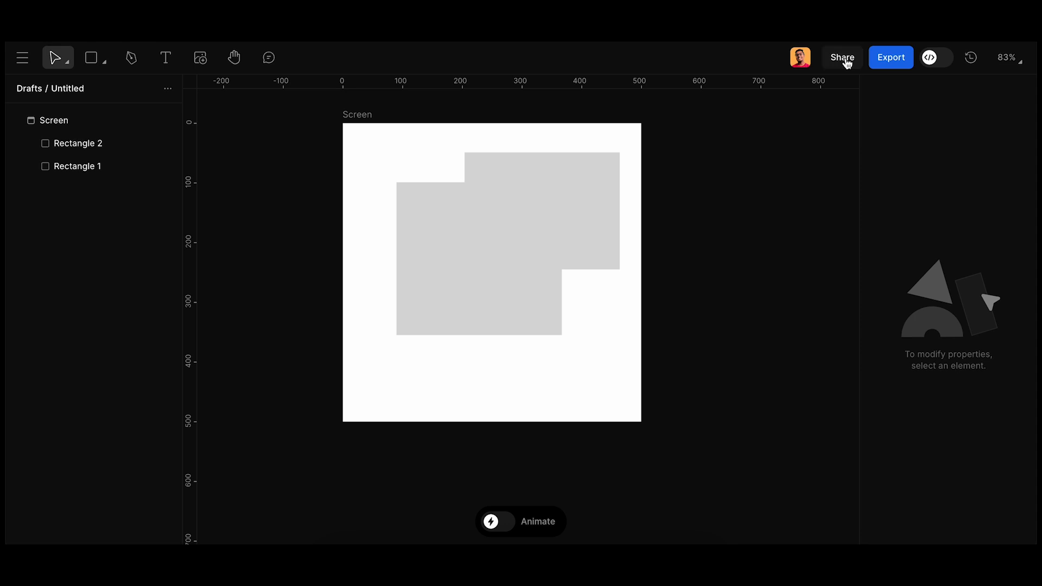
pyautogui.click(586, 201)
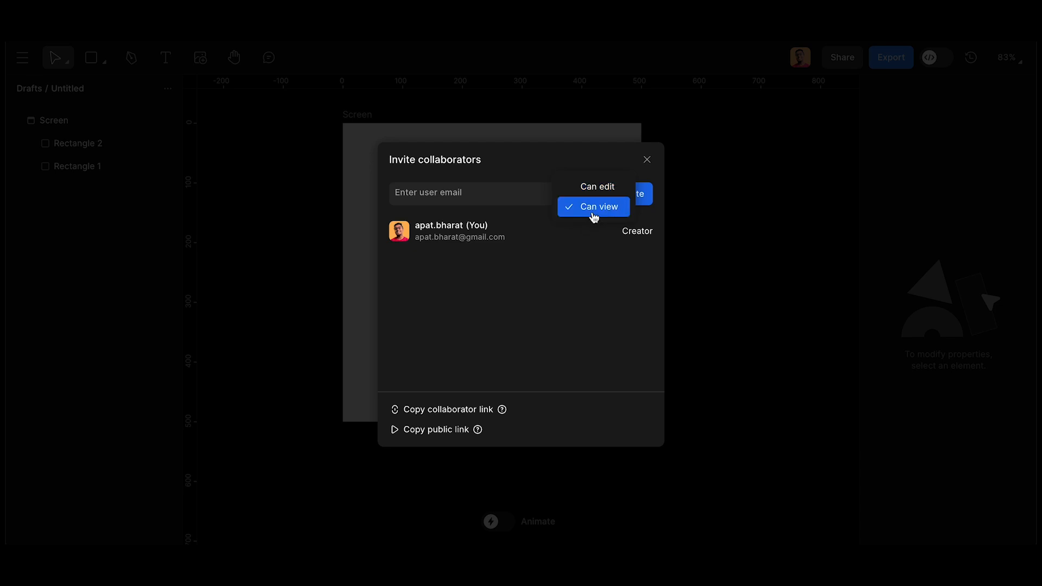
pyautogui.click(605, 273)
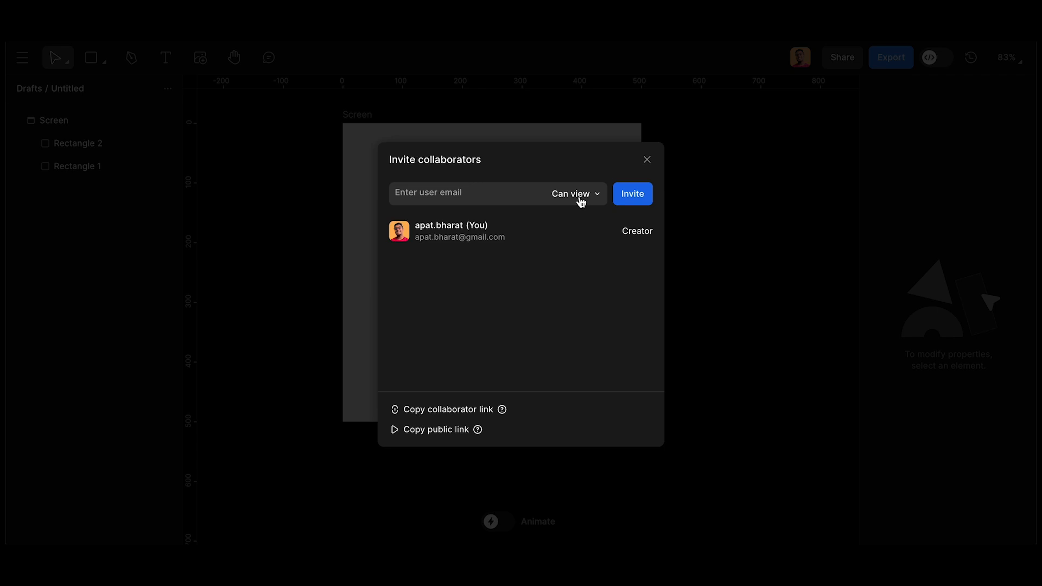
pyautogui.click(647, 161)
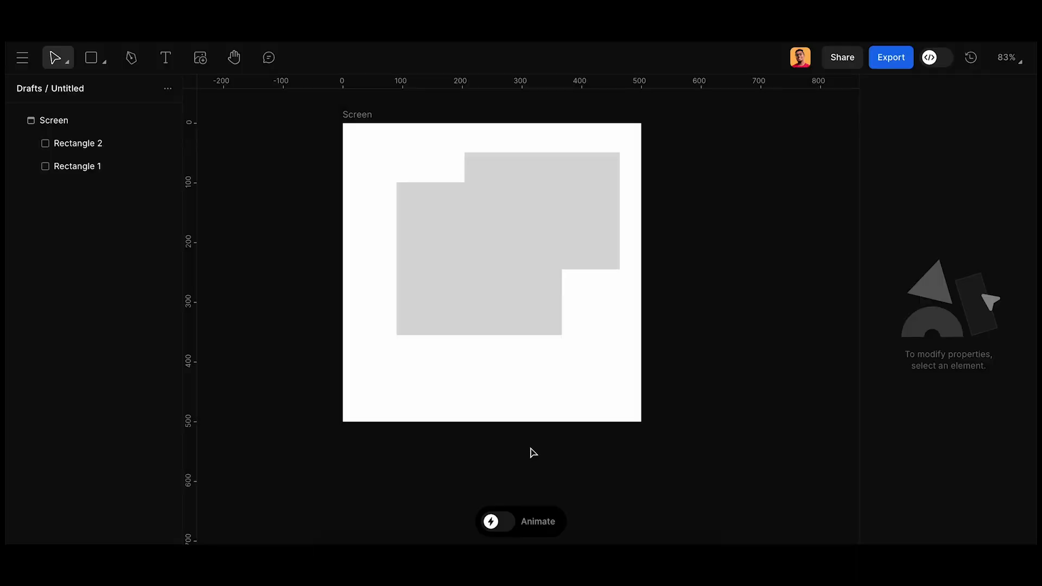
# Step: Rotate Rectangle 2 to 21° around its centre
pyautogui.click(526, 202)
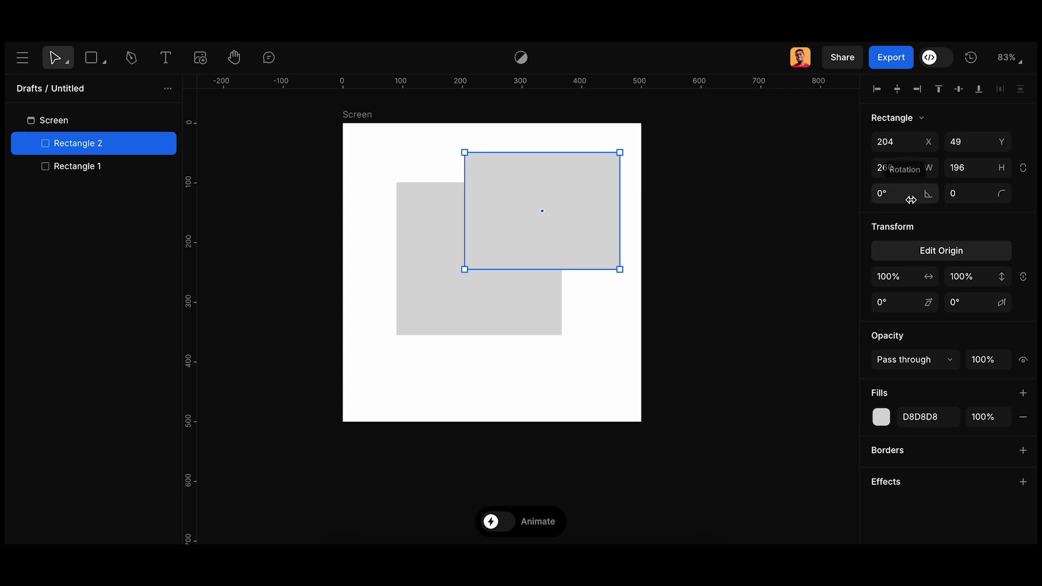
pyautogui.click(885, 194)
pyautogui.press('Up')
pyautogui.press('Up')
pyautogui.press('Up')
pyautogui.press('Up')
pyautogui.press('Up')
pyautogui.press('Up')
pyautogui.press('Up')
pyautogui.press('Up')
pyautogui.press('Up')
pyautogui.press('Up')
pyautogui.press('Up')
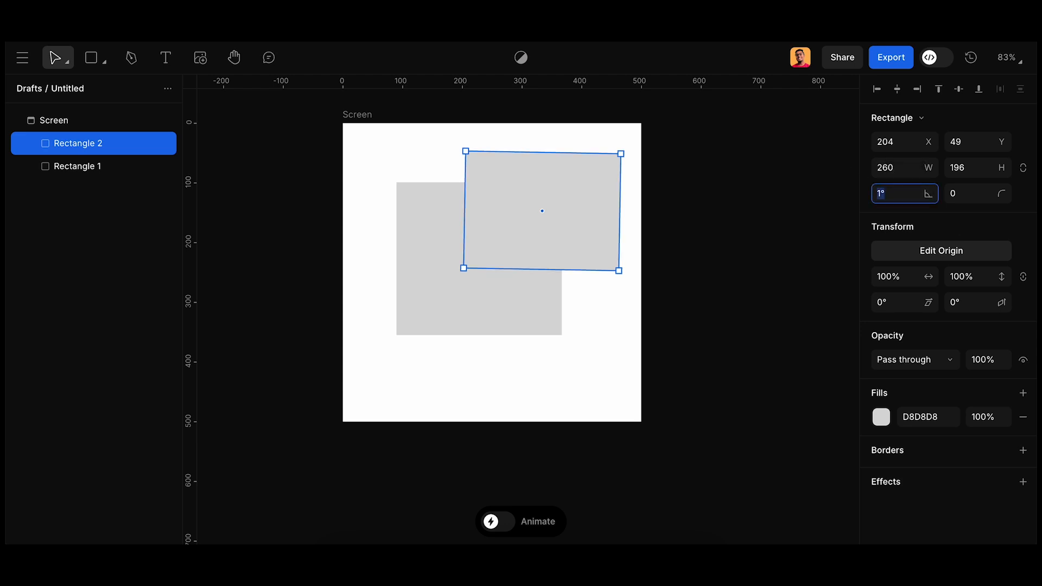
pyautogui.press('Up')
pyautogui.press('Up')
pyautogui.press('Up')
pyautogui.press('Up')
pyautogui.press('Up')
pyautogui.press('Up')
pyautogui.press('Up')
pyautogui.press('Up')
pyautogui.press('Up')
pyautogui.press('Up')
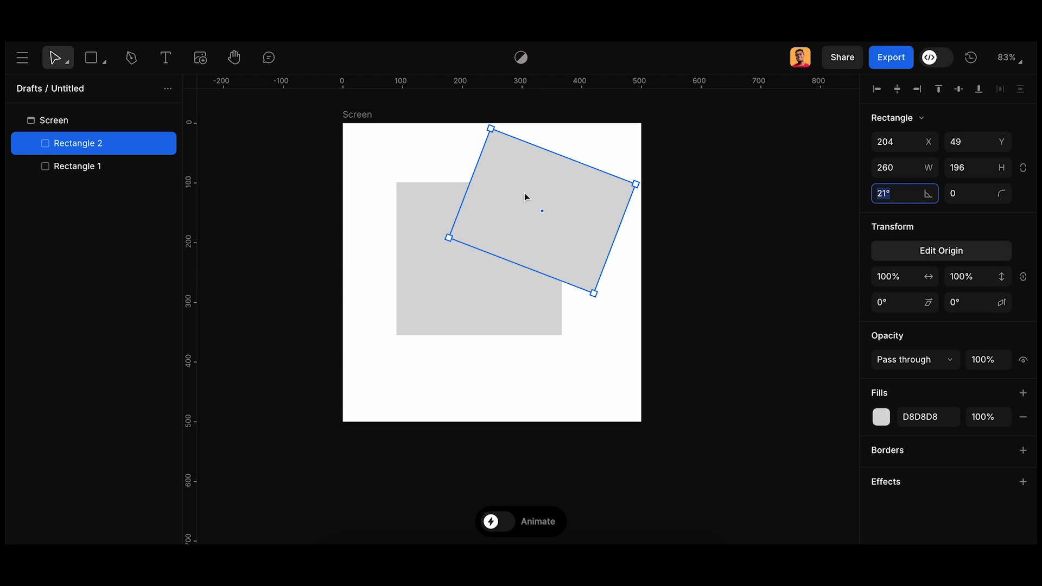
# Step: Try rotating Rectangle 2 from its corner on the canvas, and undo its rotation
pyautogui.click(643, 183)
pyautogui.moveTo(643, 184)
pyautogui.mouseDown()
pyautogui.moveTo(639, 223)
pyautogui.moveTo(640, 181)
pyautogui.mouseUp()
pyautogui.hotkey('ctrl', 'z')
# Step: Place Rectangle 2's transform origin on its lower-left corner and shift the rectangle to about X 237
pyautogui.click(951, 253)
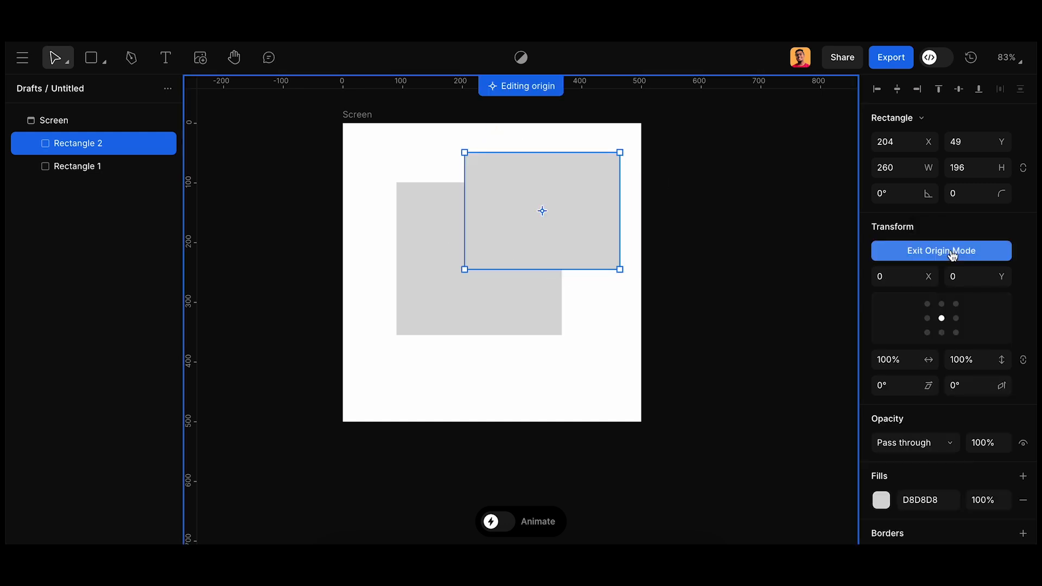
pyautogui.moveTo(573, 215); pyautogui.dragTo(484, 270)
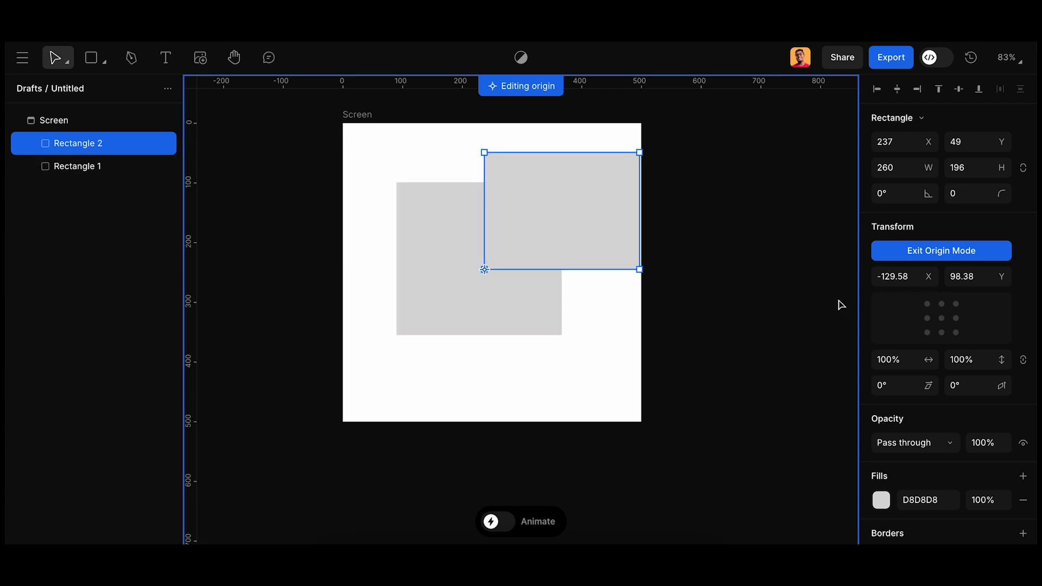
pyautogui.click(919, 260)
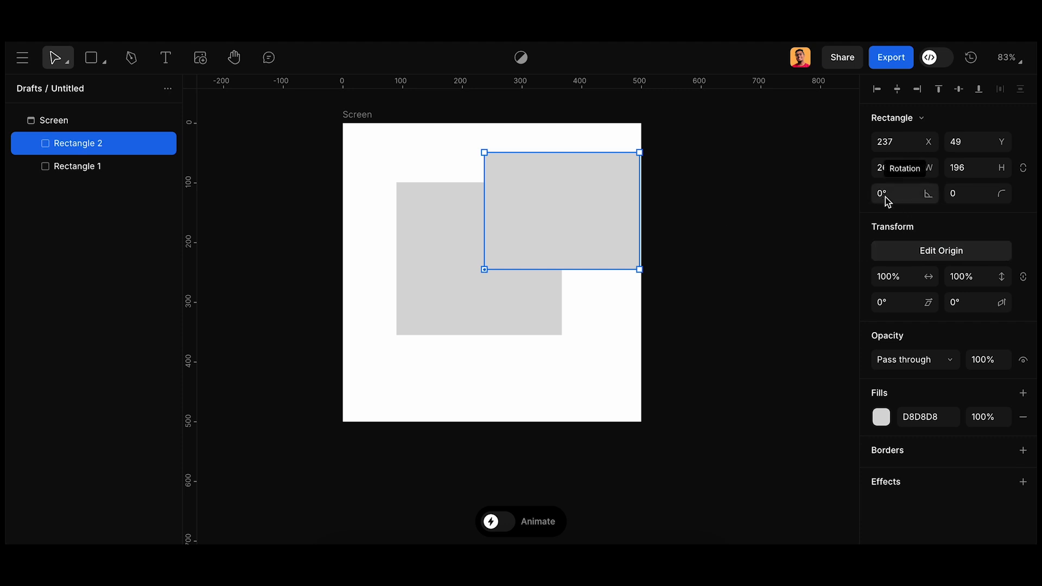
# Step: Rotate Rectangle 2 around its corner origin to about 33°
pyautogui.moveTo(883, 201); pyautogui.dragTo(911, 191)
pyautogui.click(618, 152)
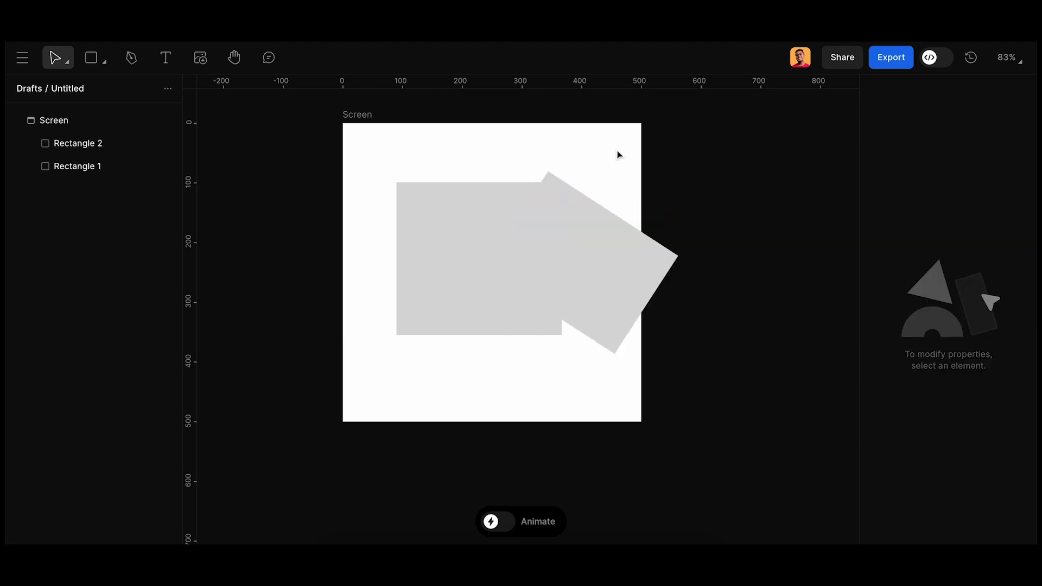
pyautogui.click(582, 224)
pyautogui.click(450, 204)
pyautogui.click(616, 276)
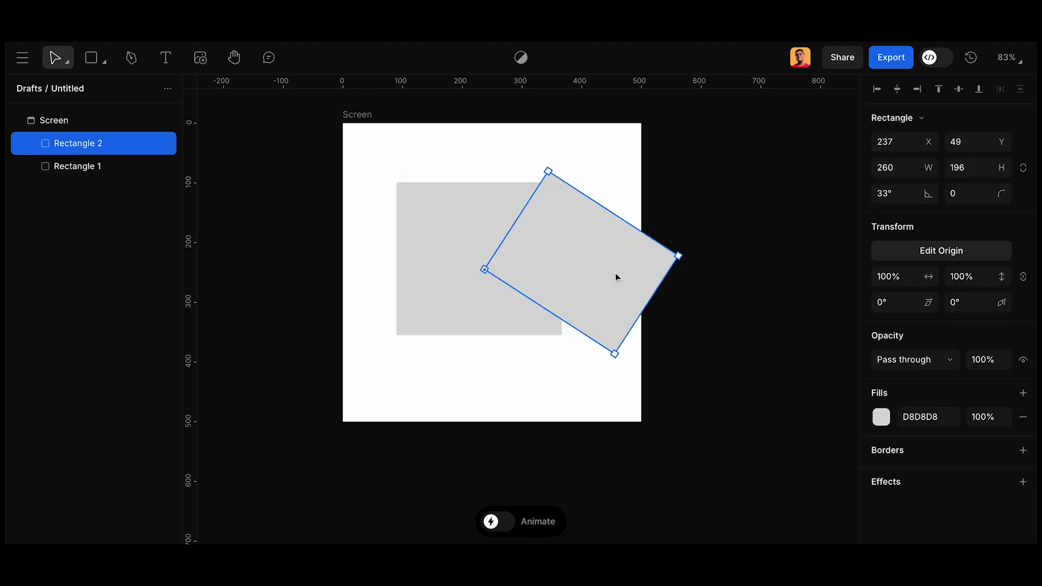
# Step: Delete Rectangle 1 and move the rotated Rectangle 2 to about X 147, Y 60
pyautogui.click(436, 198)
pyautogui.press('Delete')
pyautogui.moveTo(560, 248); pyautogui.dragTo(507, 257)
# Step: Turn on animation mode and delete the remaining rectangle
pyautogui.click(494, 522)
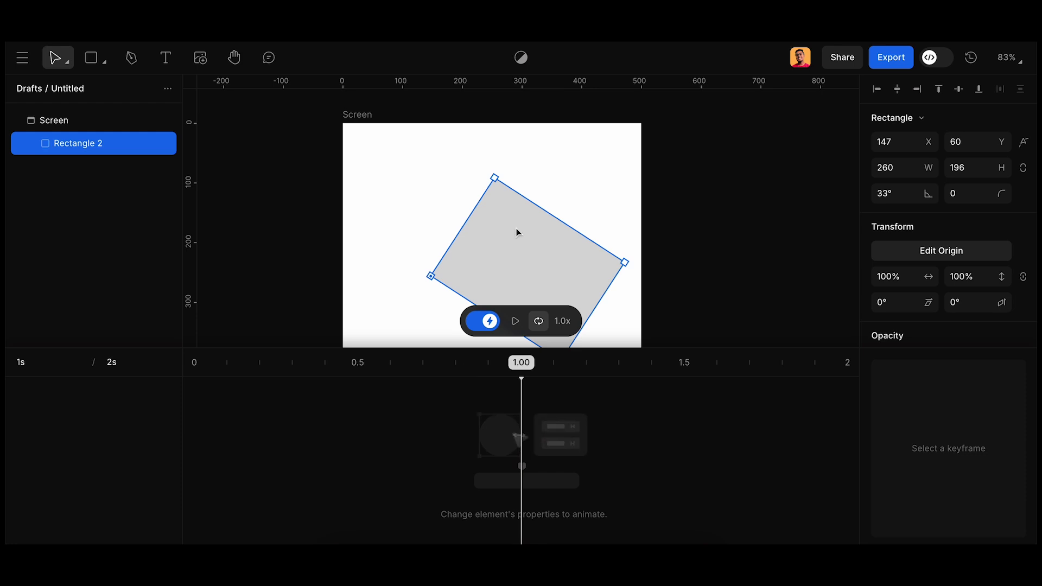
pyautogui.press('Delete')
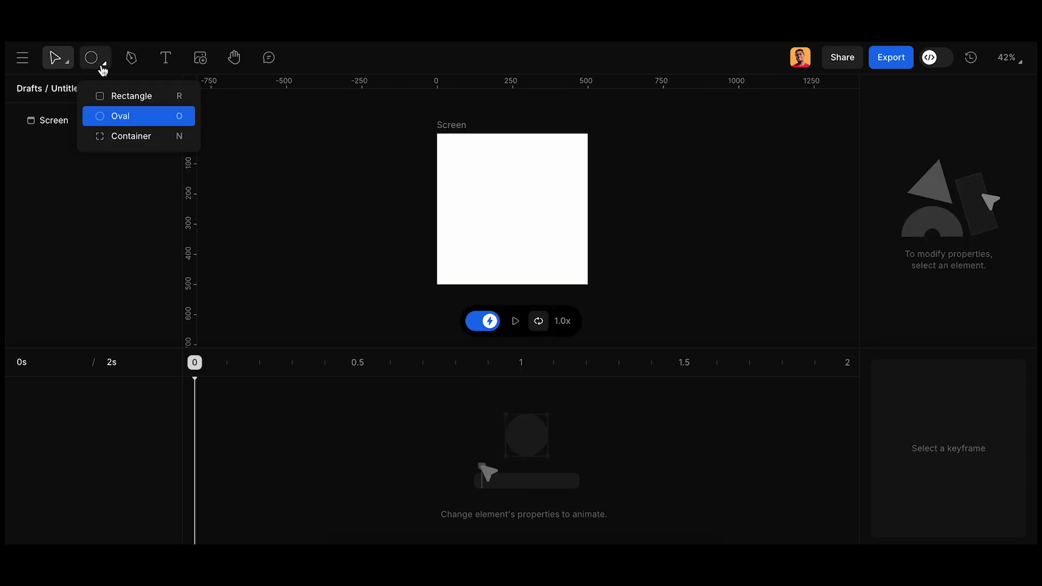
# Step: Draw a circle about 209 by 209 near the centre of the Screen in design mode
pyautogui.click(150, 118)
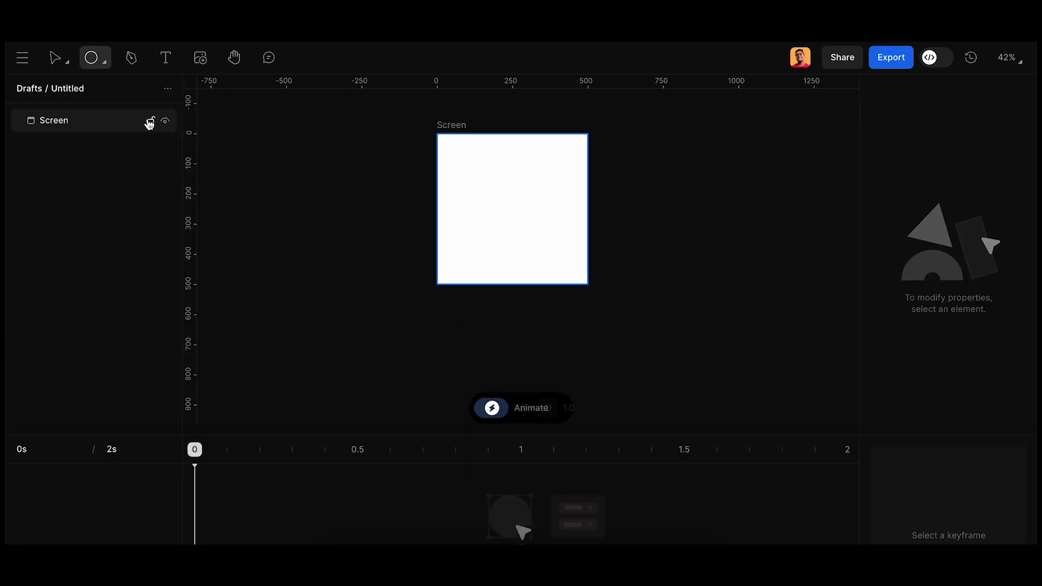
pyautogui.moveTo(477, 183); pyautogui.dragTo(541, 246)
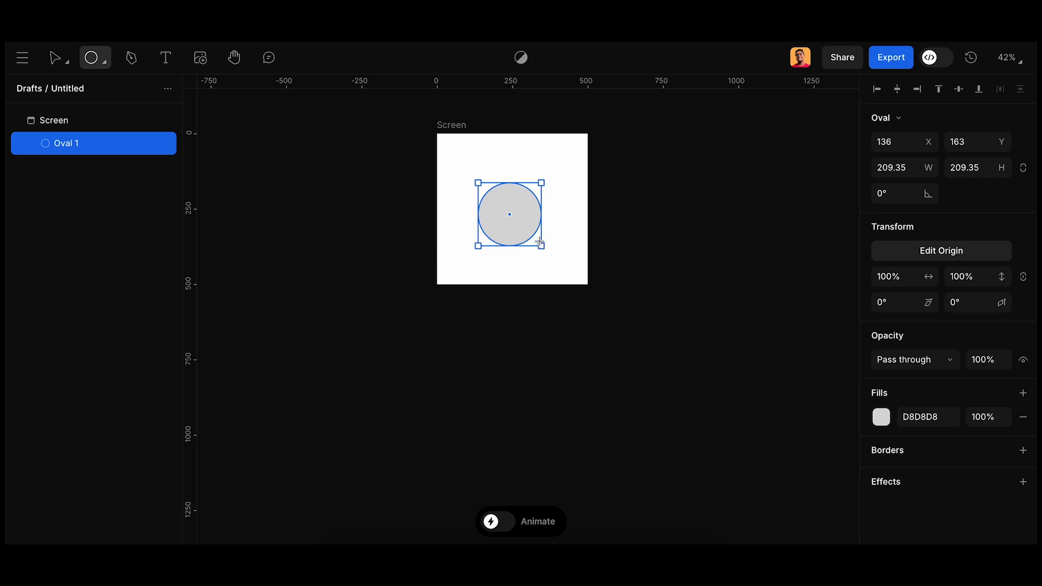
# Step: Centre the circle on the Screen at about X 145, Y 146 and turn on animation mode
pyautogui.moveTo(510, 197); pyautogui.dragTo(512, 195)
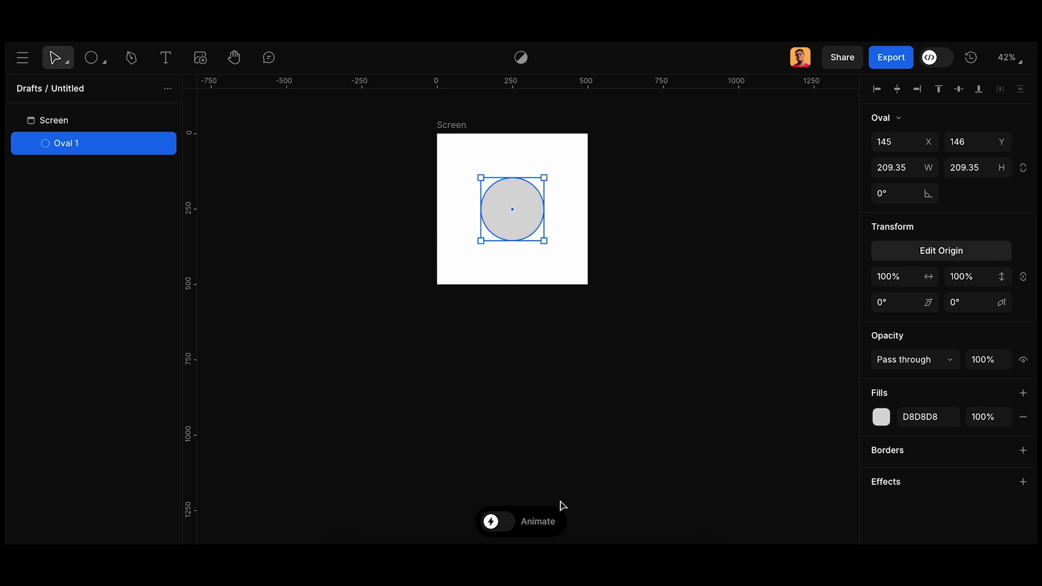
pyautogui.click(493, 525)
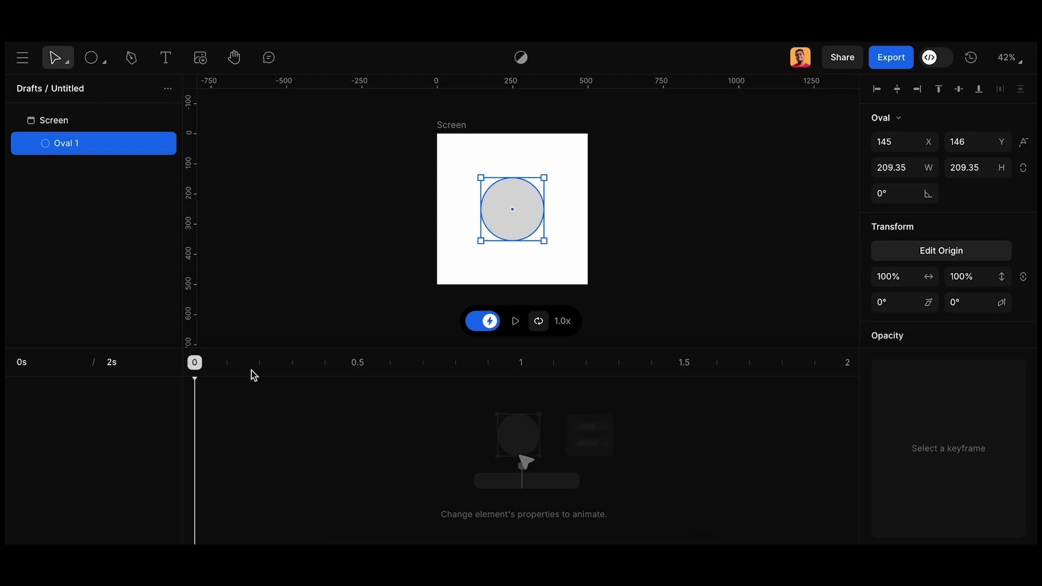
# Step: Animate the circle's position vertically from about Y 250 at 0 s to about Y 39 at 1 s
pyautogui.moveTo(199, 374); pyautogui.dragTo(171, 360)
pyautogui.moveTo(517, 196); pyautogui.dragTo(515, 231)
pyautogui.moveTo(203, 365); pyautogui.dragTo(522, 386)
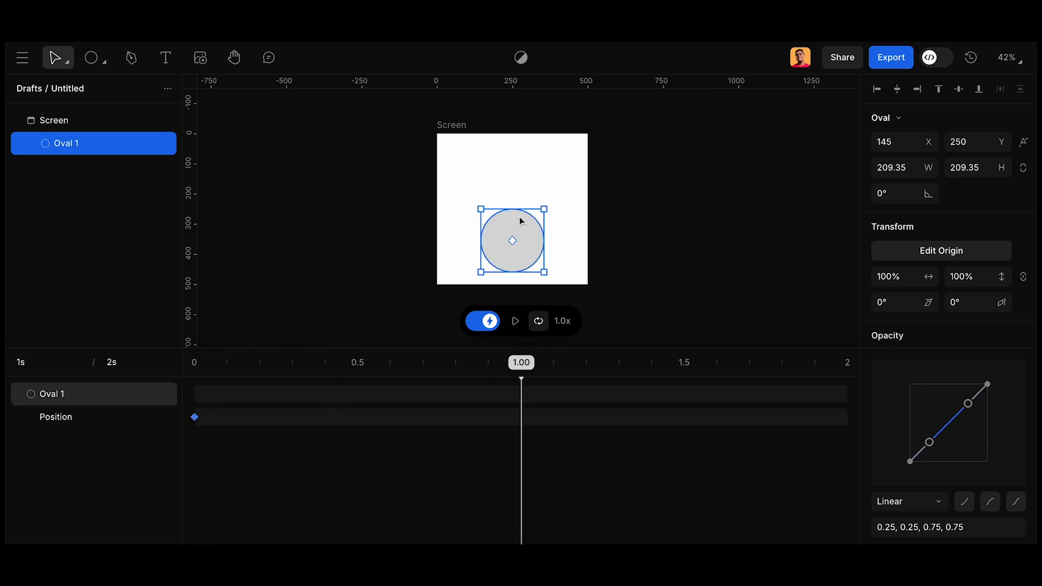
pyautogui.moveTo(520, 223); pyautogui.dragTo(517, 161)
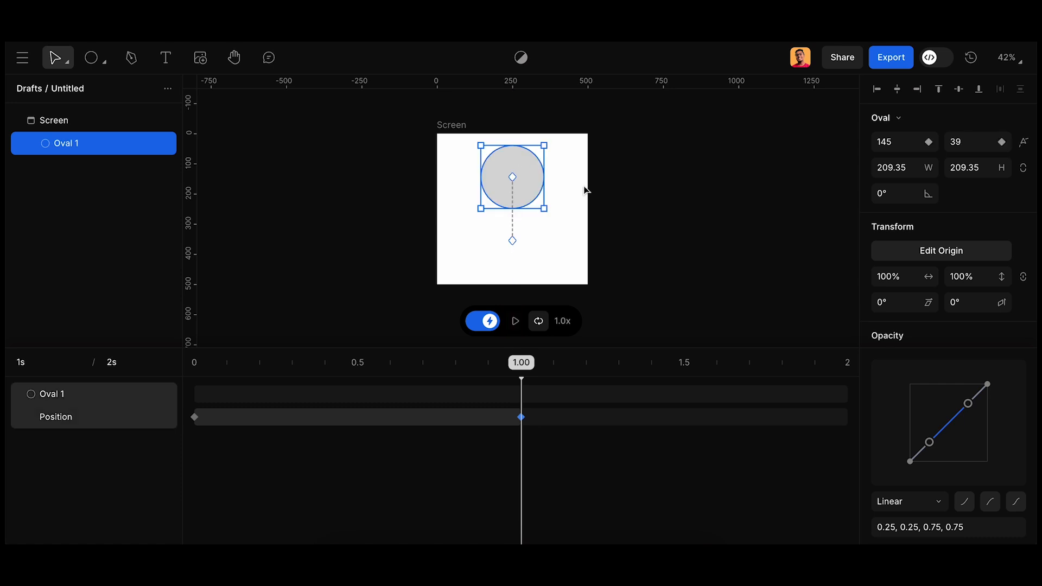
# Step: Play the circle's movement from 0 s, pause it and return the playhead to the start
pyautogui.moveTo(521, 368); pyautogui.dragTo(180, 375)
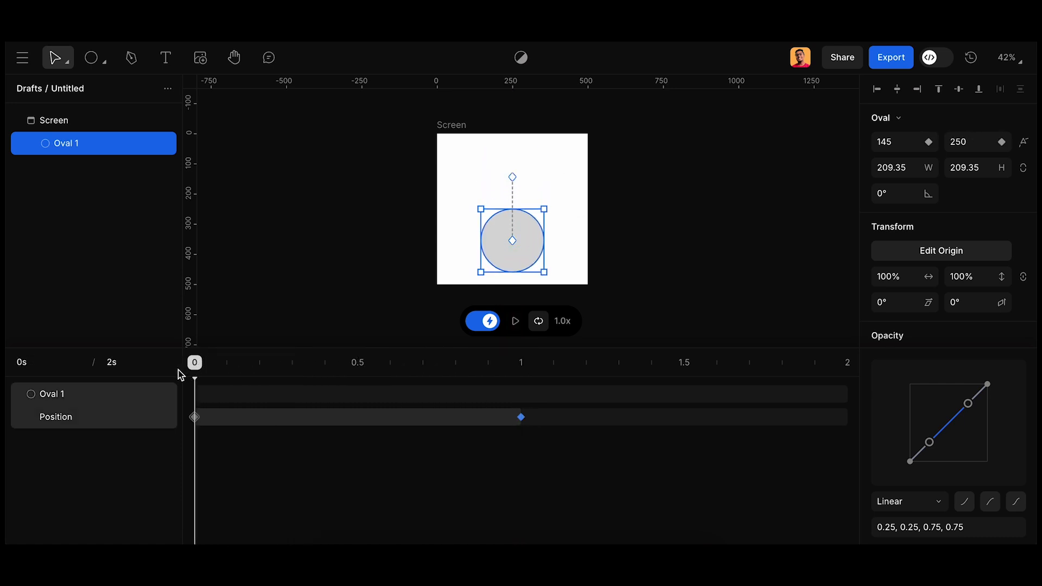
pyautogui.click(517, 321)
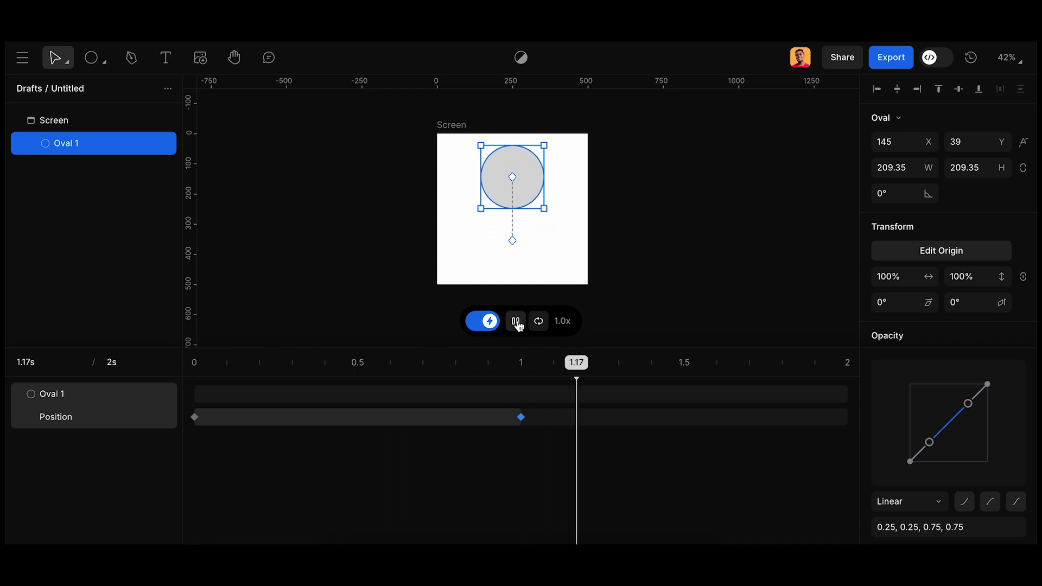
pyautogui.click(516, 321)
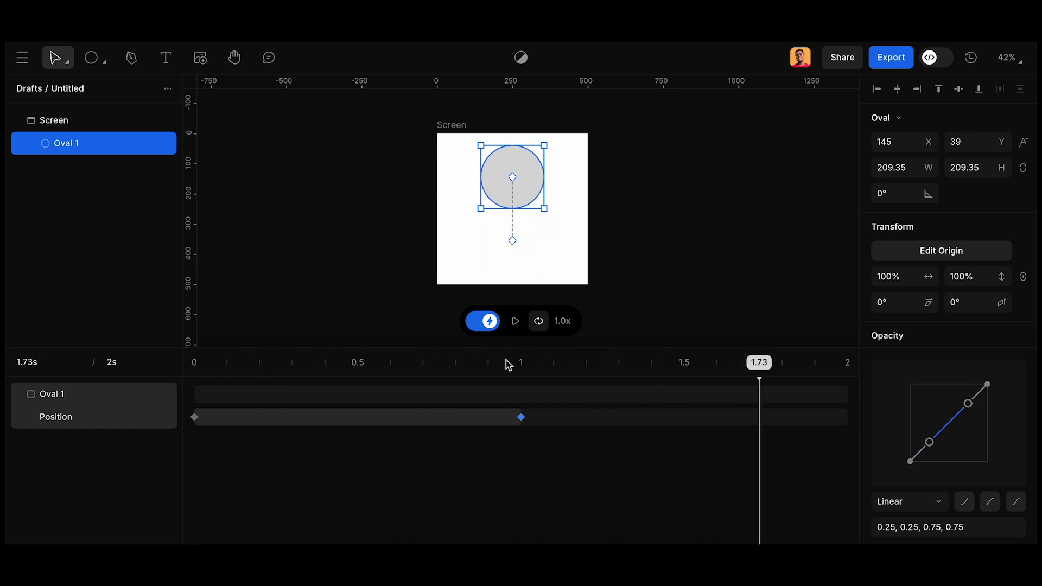
pyautogui.moveTo(521, 363); pyautogui.dragTo(180, 344)
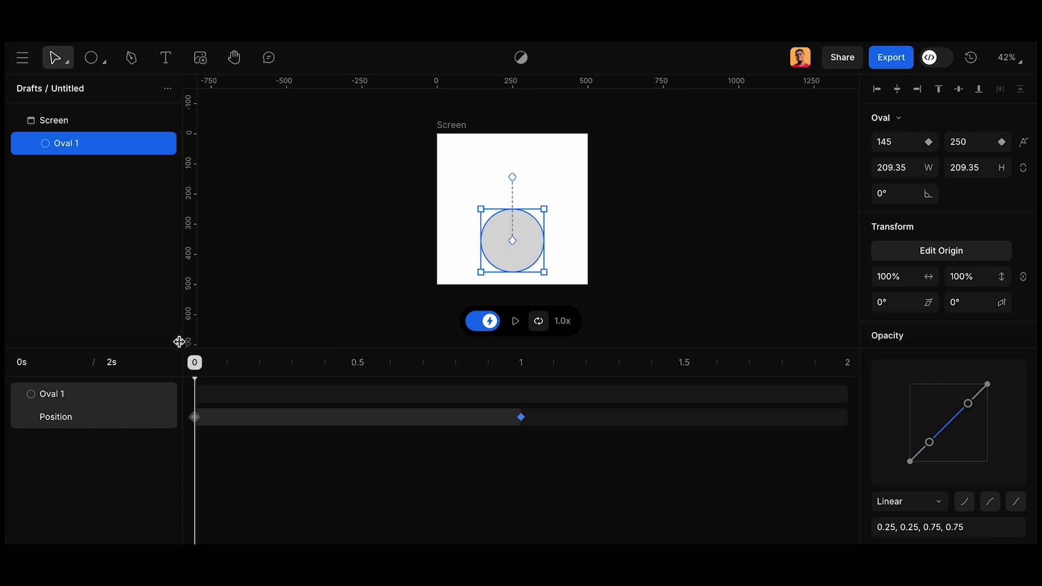
# Step: Set the easing of the circle's first position keyframe to Ease in and preview the animation
pyautogui.click(195, 417)
pyautogui.click(941, 503)
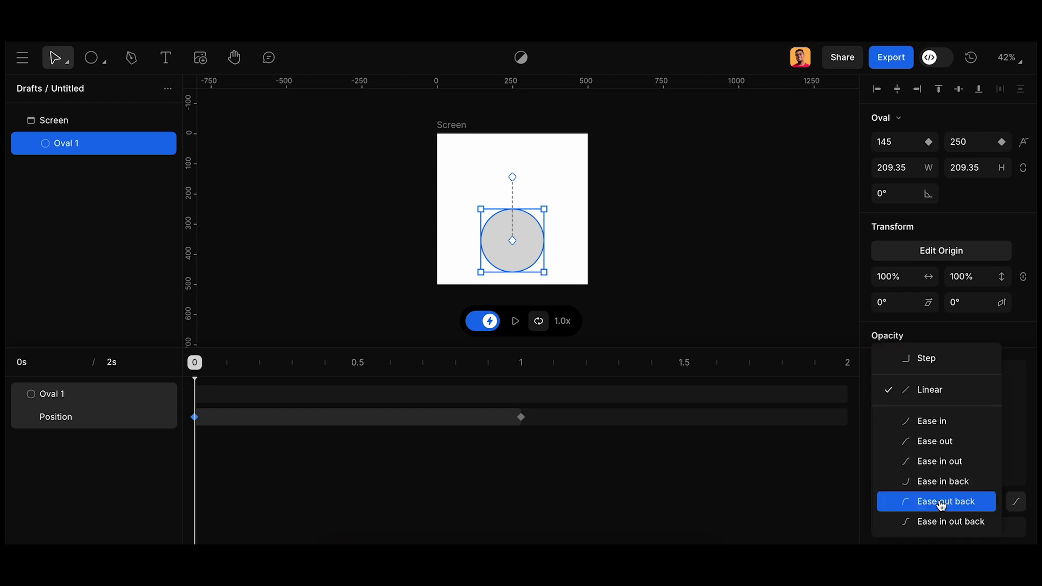
pyautogui.click(953, 422)
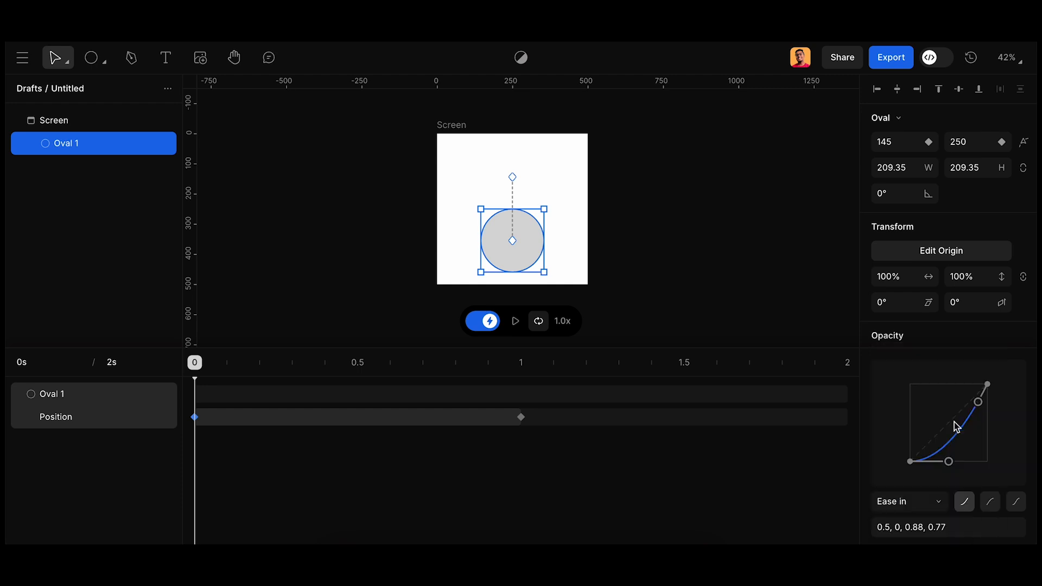
pyautogui.press('space')
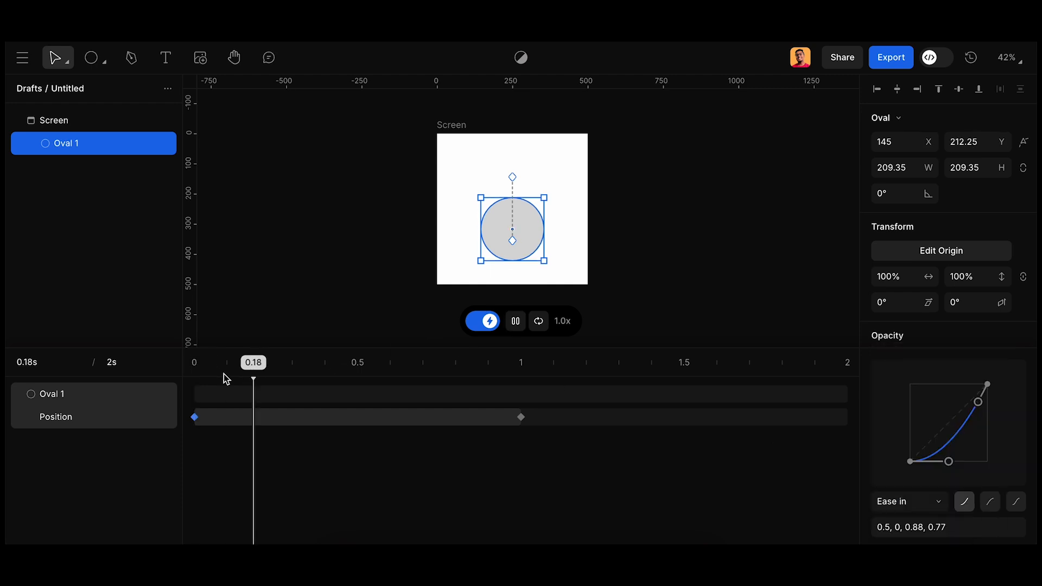
pyautogui.press('space')
pyautogui.moveTo(223, 381); pyautogui.dragTo(262, 375)
# Step: Shift the circle's second position keyframe from 1 s to about 0.53 s and preview the motion from the start
pyautogui.moveTo(521, 419); pyautogui.dragTo(346, 396)
pyautogui.moveTo(321, 363); pyautogui.dragTo(172, 363)
pyautogui.press('space')
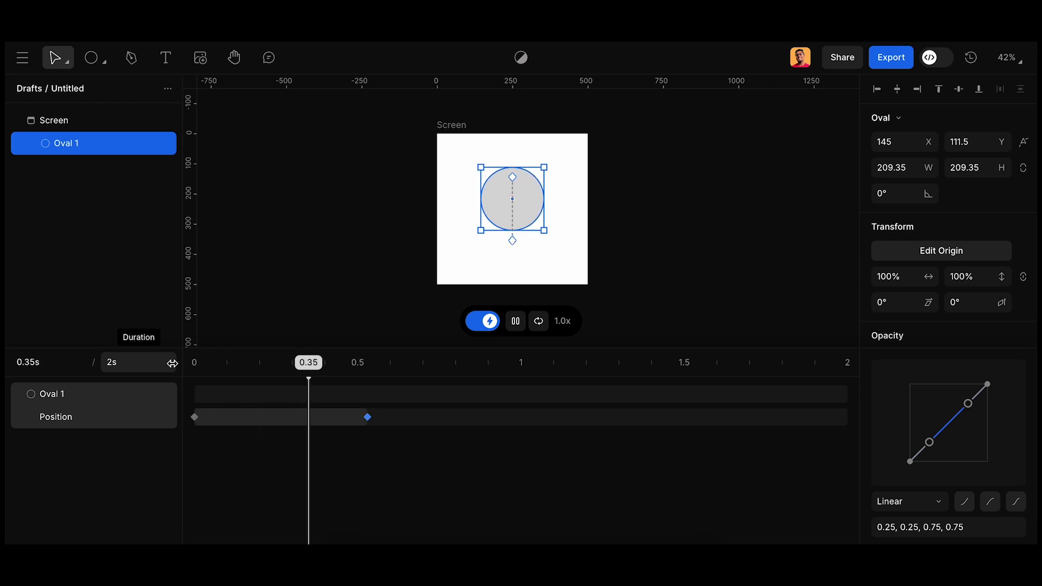
pyautogui.moveTo(237, 365); pyautogui.dragTo(163, 363)
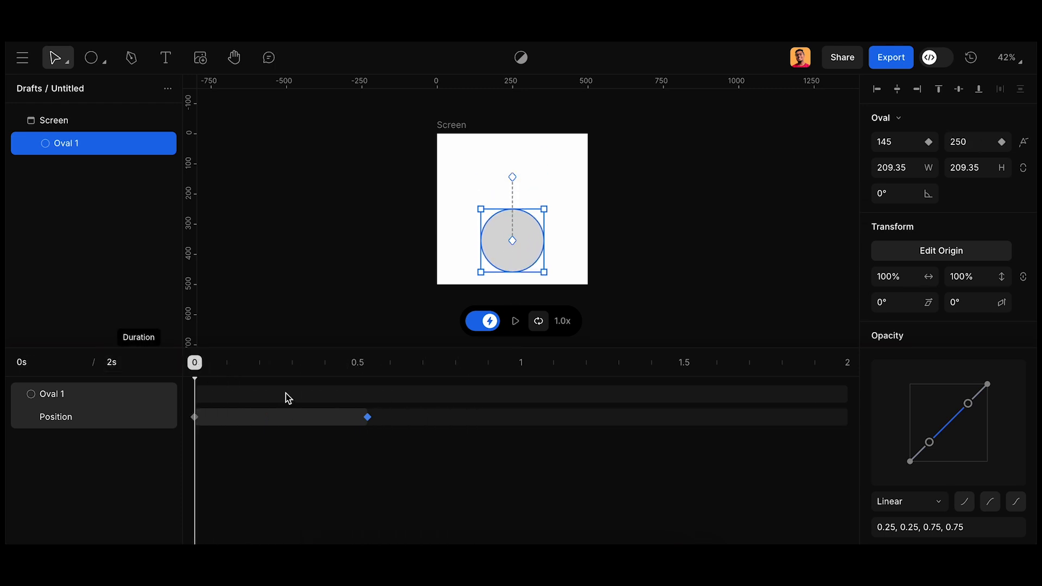
# Step: Set the easing of the circle's position keyframe at 0.53 s to Ease in
pyautogui.click(195, 417)
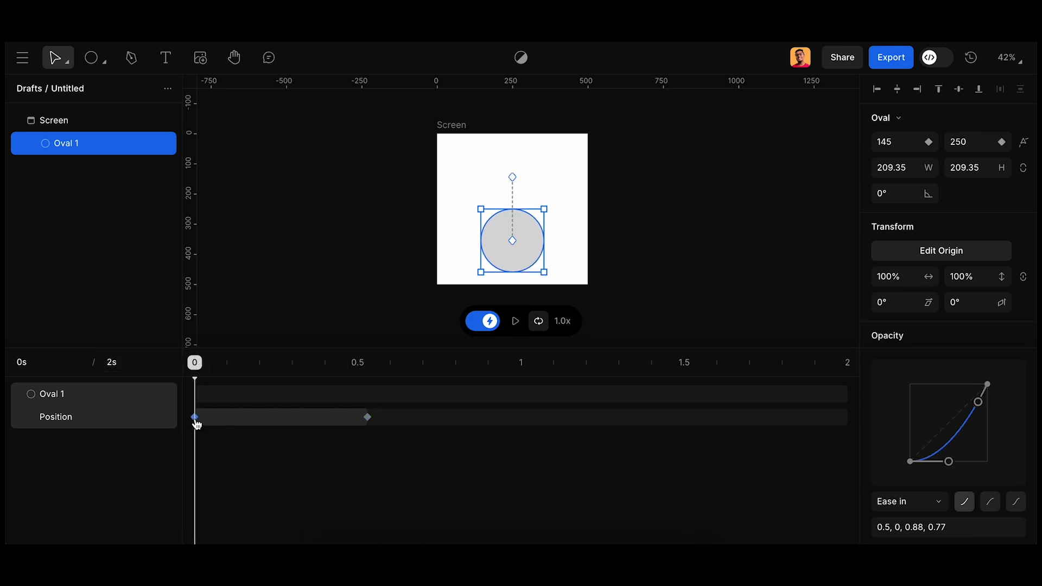
pyautogui.click(367, 417)
pyautogui.click(909, 500)
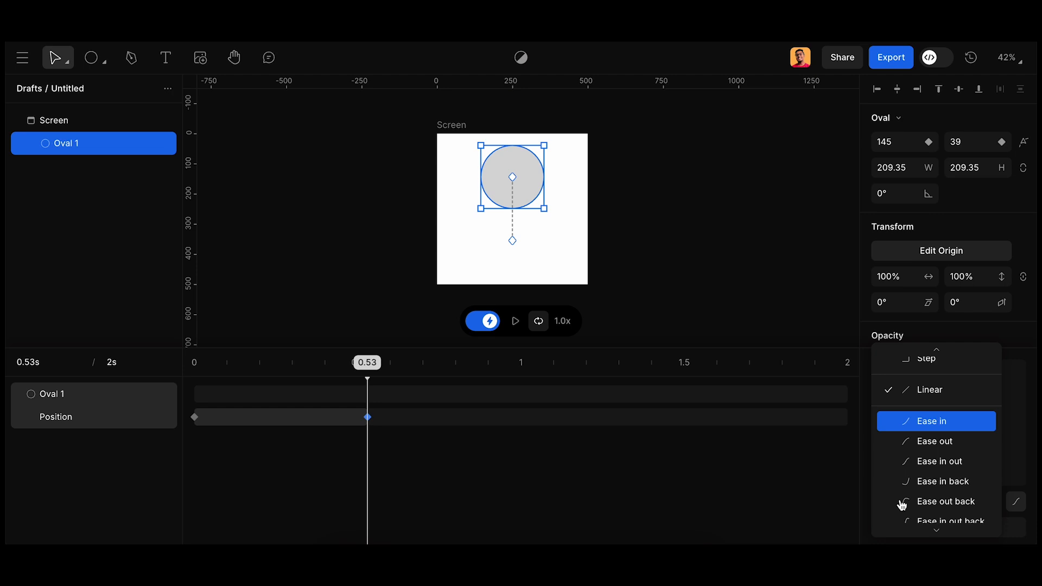
pyautogui.click(955, 426)
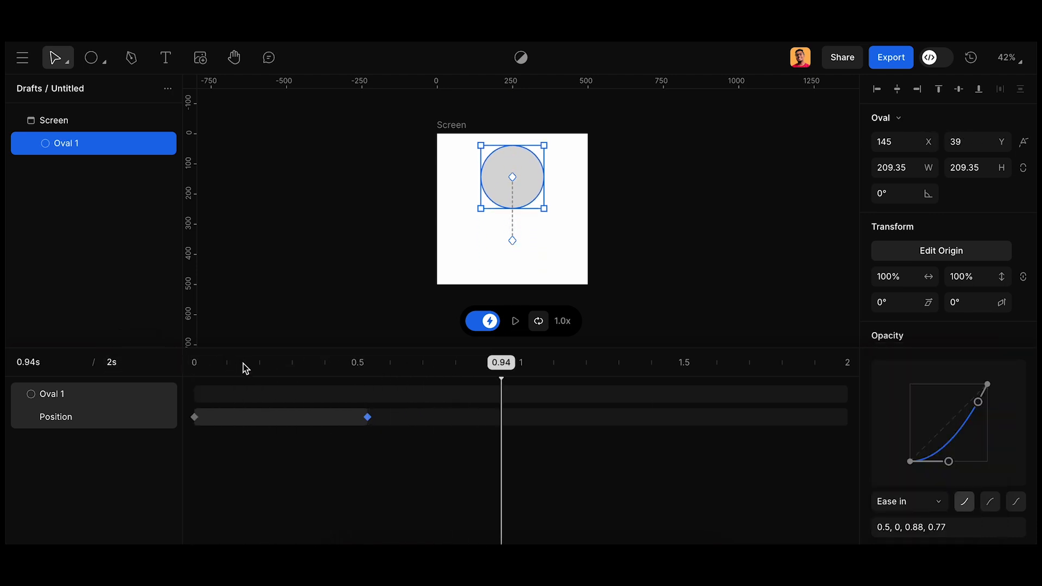
# Step: Deselect the circle and play its eased movement from 0 s
pyautogui.moveTo(243, 364); pyautogui.dragTo(142, 364)
pyautogui.click(350, 193)
pyautogui.press('space')
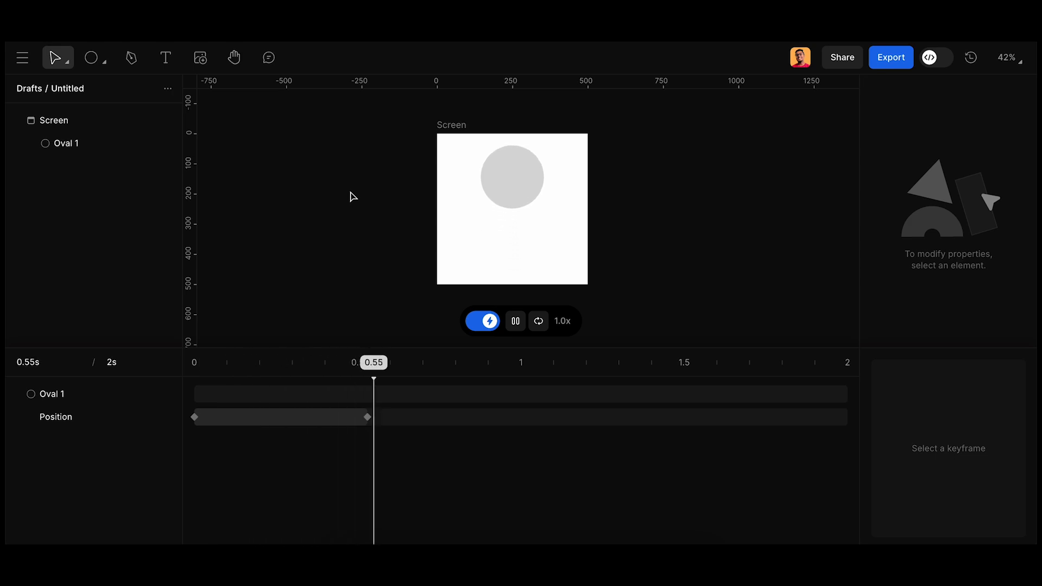
pyautogui.moveTo(359, 367); pyautogui.dragTo(155, 361)
pyautogui.press('space')
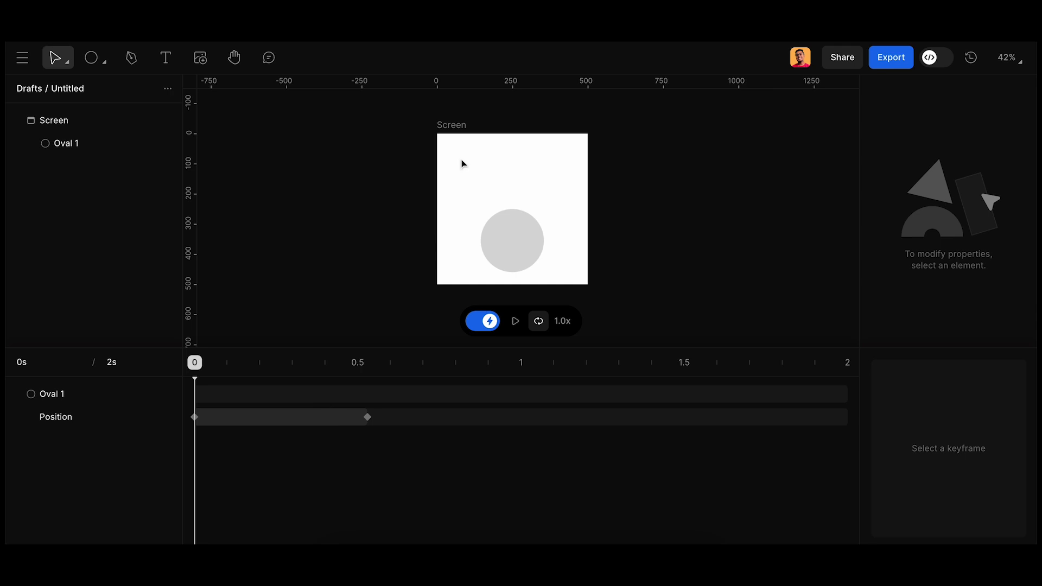
# Step: Draw a square about 126 by 126 overlapping the circle's upper left in design mode
pyautogui.click(101, 63)
pyautogui.click(132, 96)
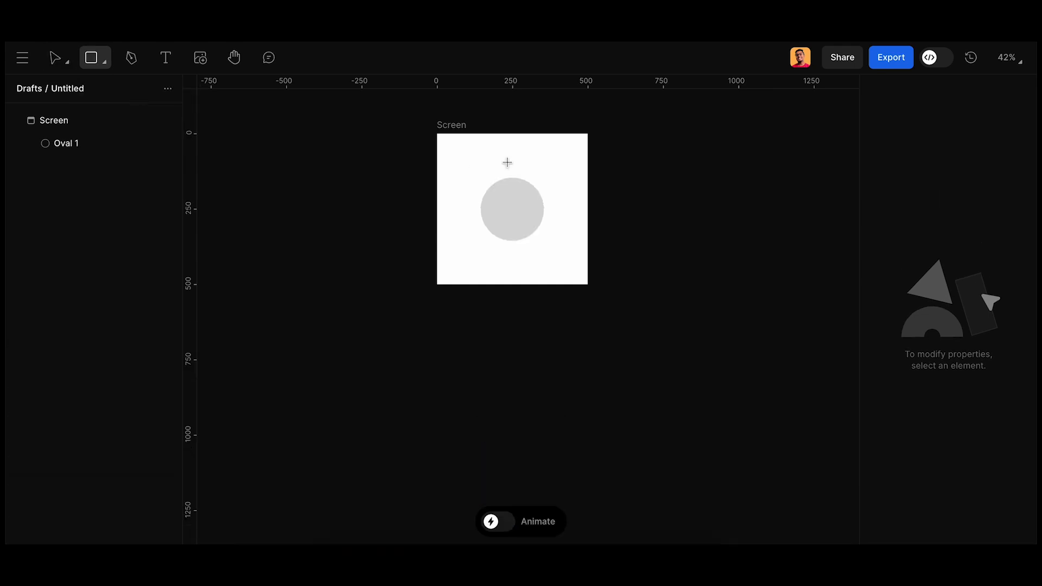
pyautogui.moveTo(469, 165); pyautogui.dragTo(506, 203)
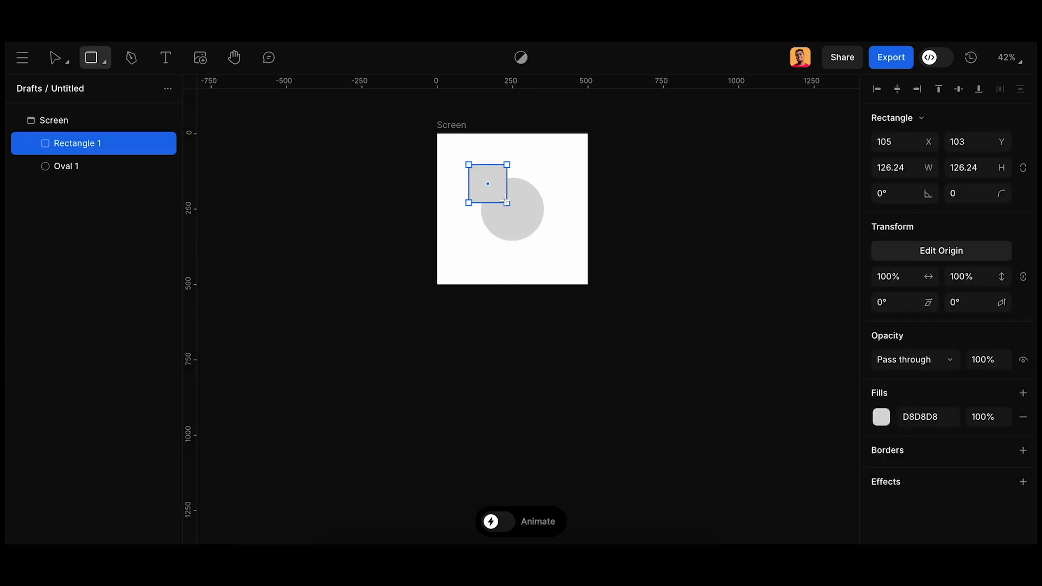
# Step: Fill the square with light red FF7B7B and move it below the circle to about X 58, Y 350
pyautogui.click(881, 417)
pyautogui.moveTo(786, 372); pyautogui.dragTo(763, 333)
pyautogui.click(548, 177)
pyautogui.click(487, 178)
pyautogui.moveTo(486, 178); pyautogui.dragTo(474, 257)
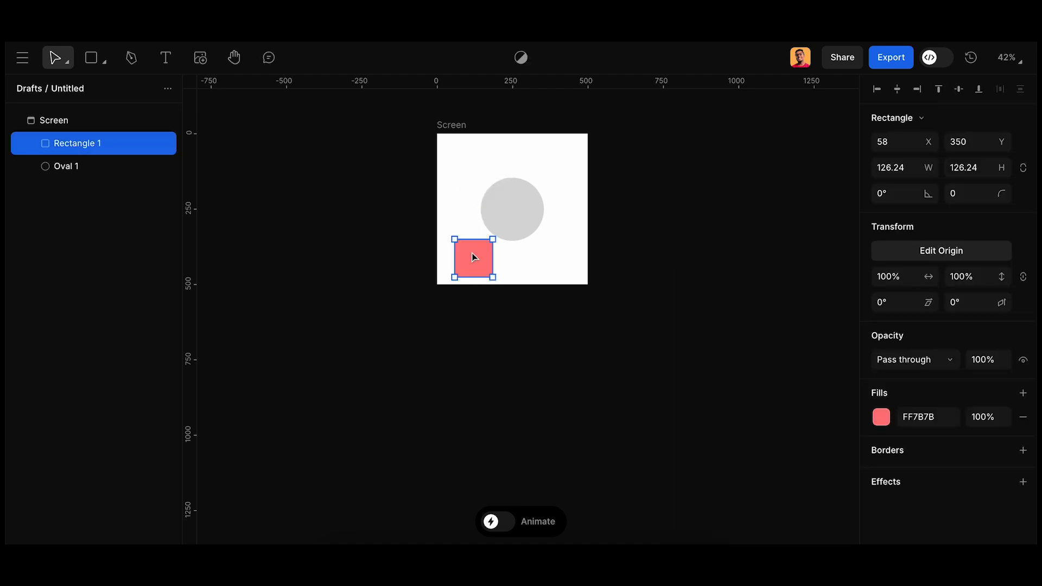
# Step: Change the circle's fill to light green 90F390
pyautogui.click(511, 195)
pyautogui.click(882, 416)
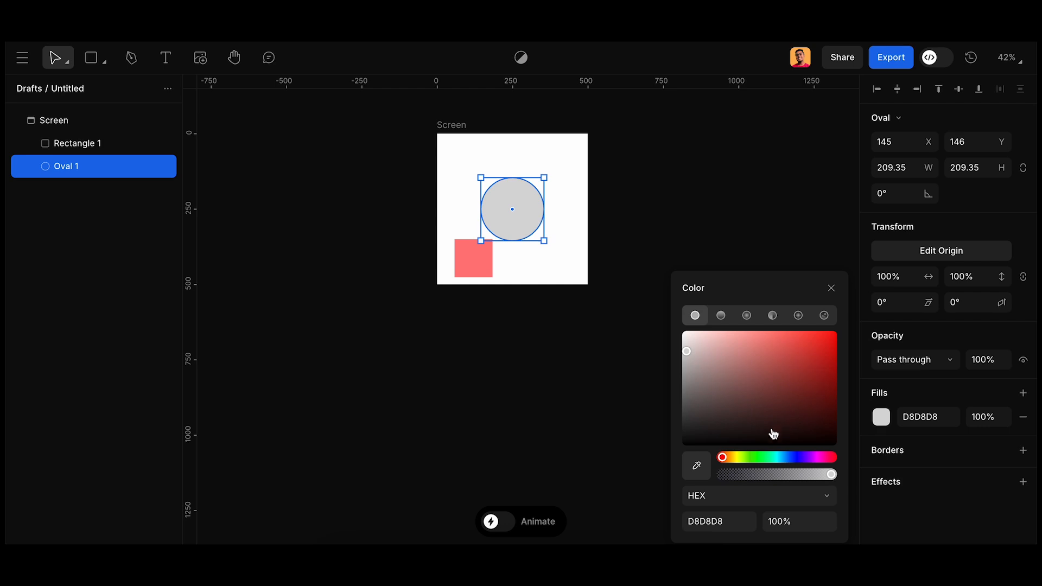
pyautogui.click(758, 457)
pyautogui.moveTo(784, 396); pyautogui.dragTo(747, 345)
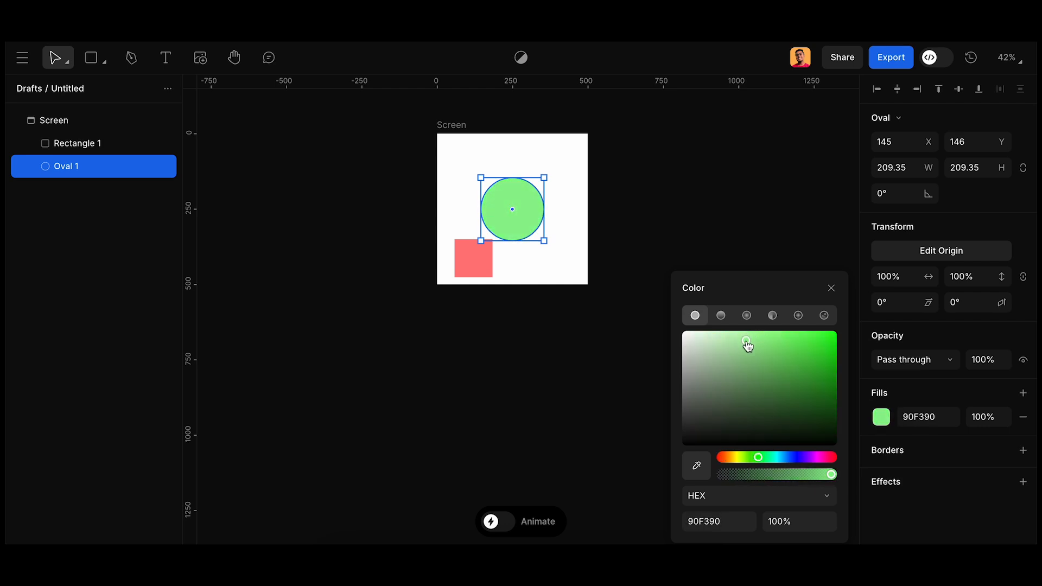
pyautogui.click(593, 188)
# Step: Move the red square to about X 24, Y 350 and turn animation mode back on
pyautogui.click(465, 266)
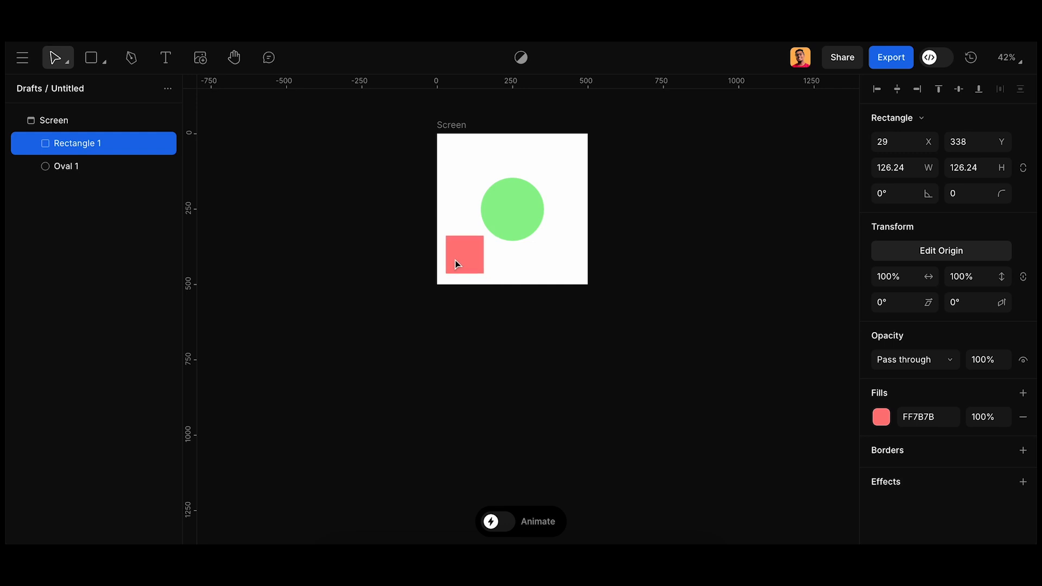
pyautogui.moveTo(455, 259); pyautogui.dragTo(453, 263)
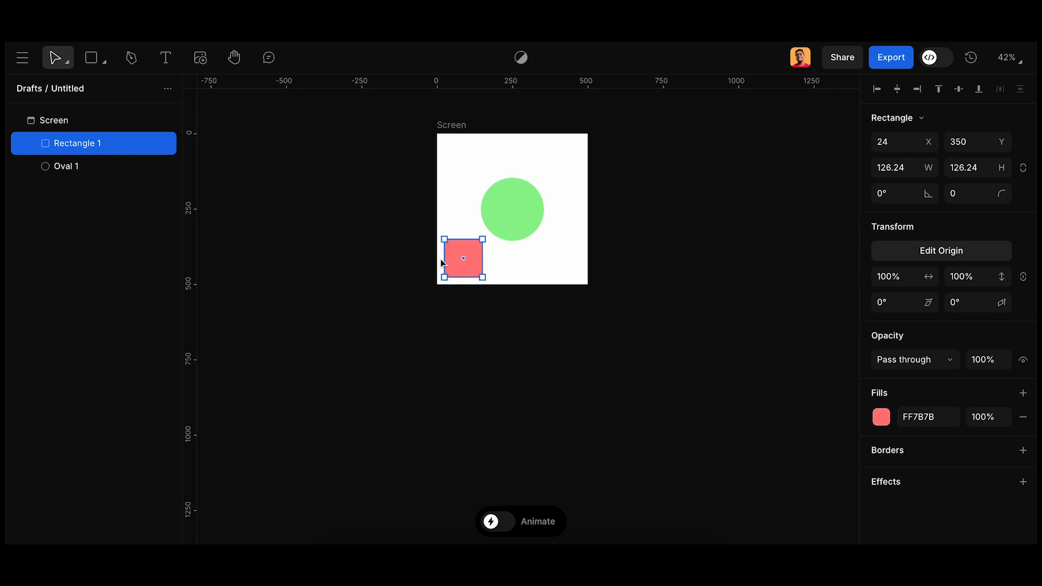
pyautogui.click(503, 526)
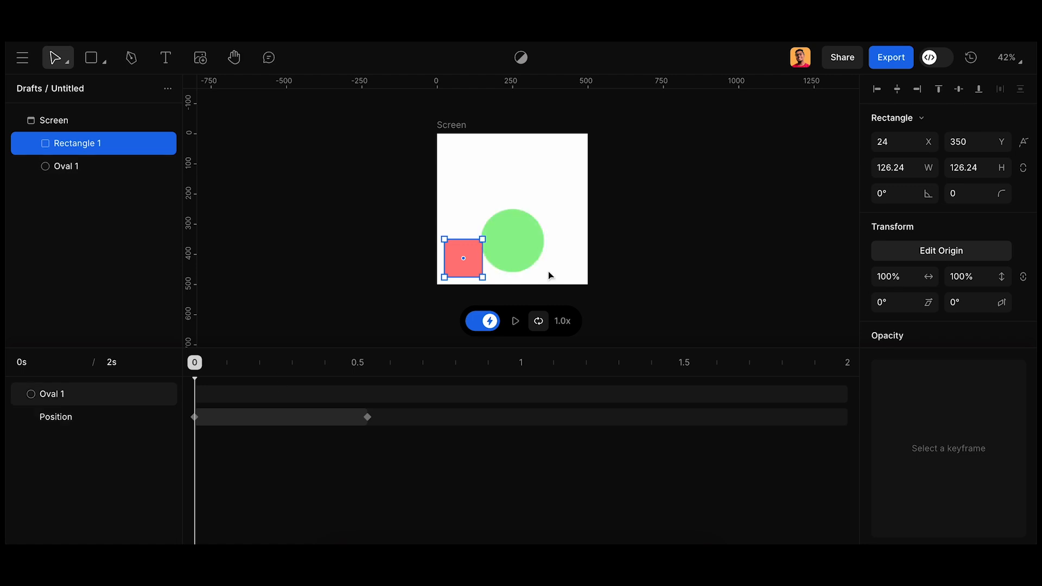
# Step: Animate the red square's rotation from 0° at 0 s to 1170° at 1 s
pyautogui.click(930, 194)
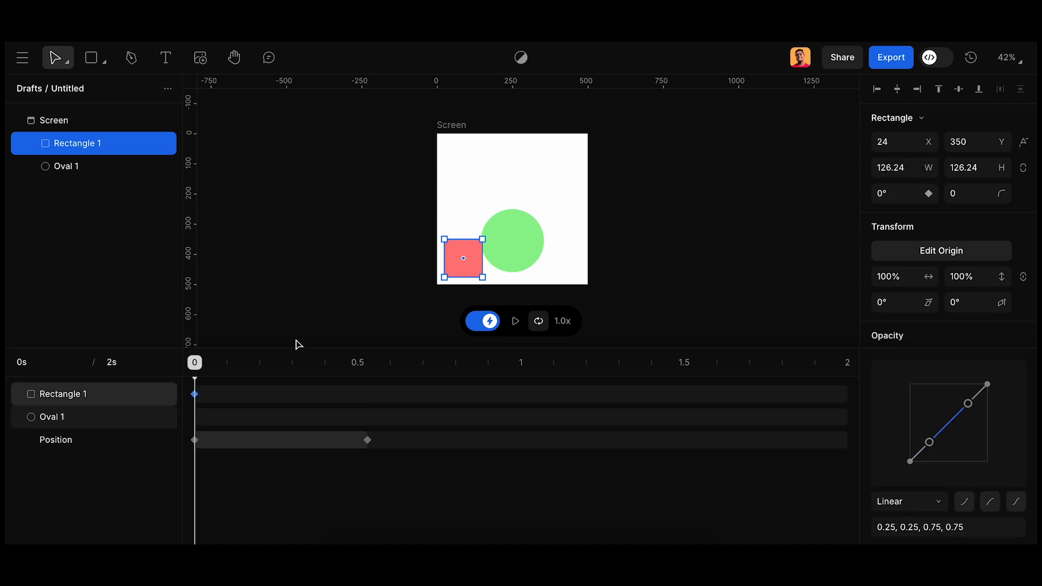
pyautogui.moveTo(197, 365); pyautogui.dragTo(521, 370)
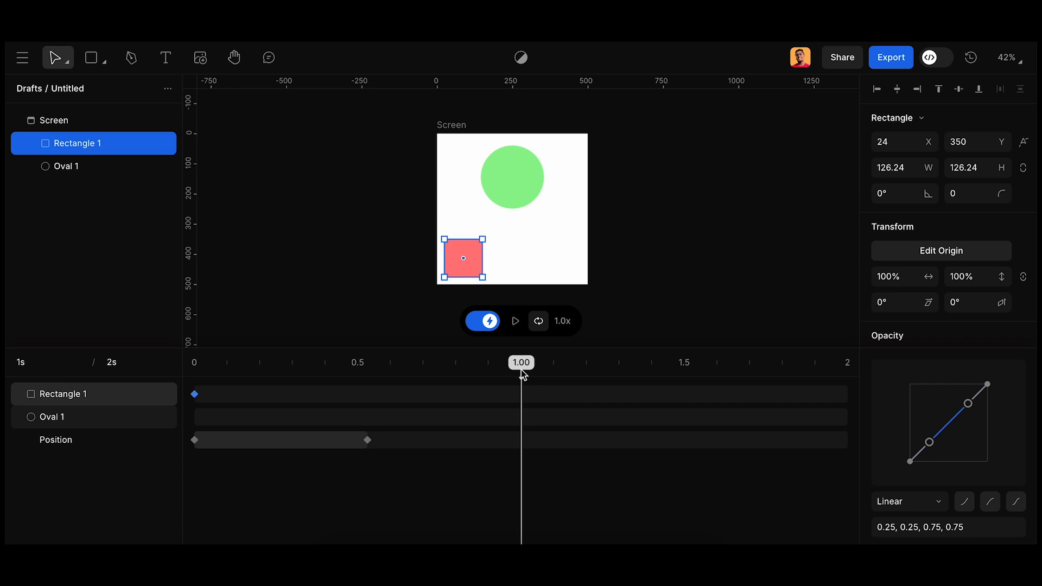
pyautogui.click(891, 193)
pyautogui.moveTo(490, 233); pyautogui.dragTo(487, 281)
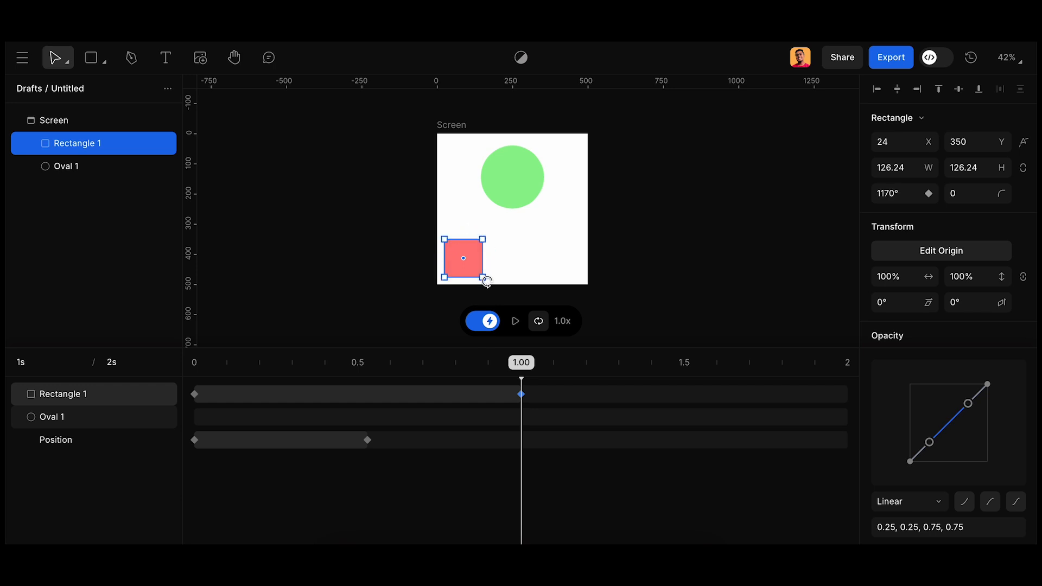
# Step: Deselect the square and play the circle and square animations together from 0 s
pyautogui.click(378, 310)
pyautogui.moveTo(524, 371); pyautogui.dragTo(192, 377)
pyautogui.press('space')
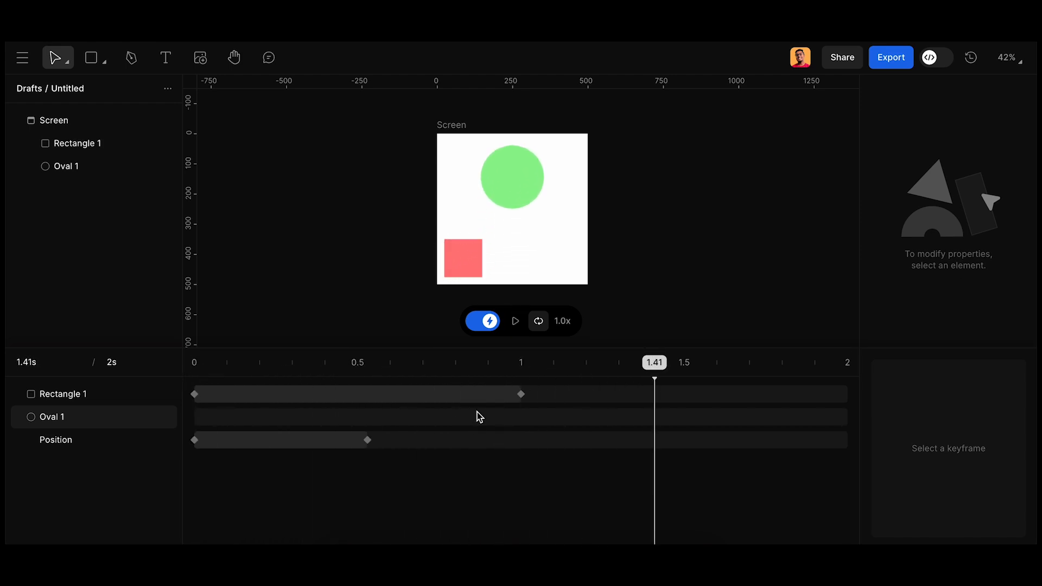
# Step: Move the square's last rotation keyframe to about 1.76 s and preview the slower spin
pyautogui.moveTo(523, 398); pyautogui.dragTo(769, 395)
pyautogui.moveTo(222, 363); pyautogui.dragTo(180, 359)
pyautogui.press('space')
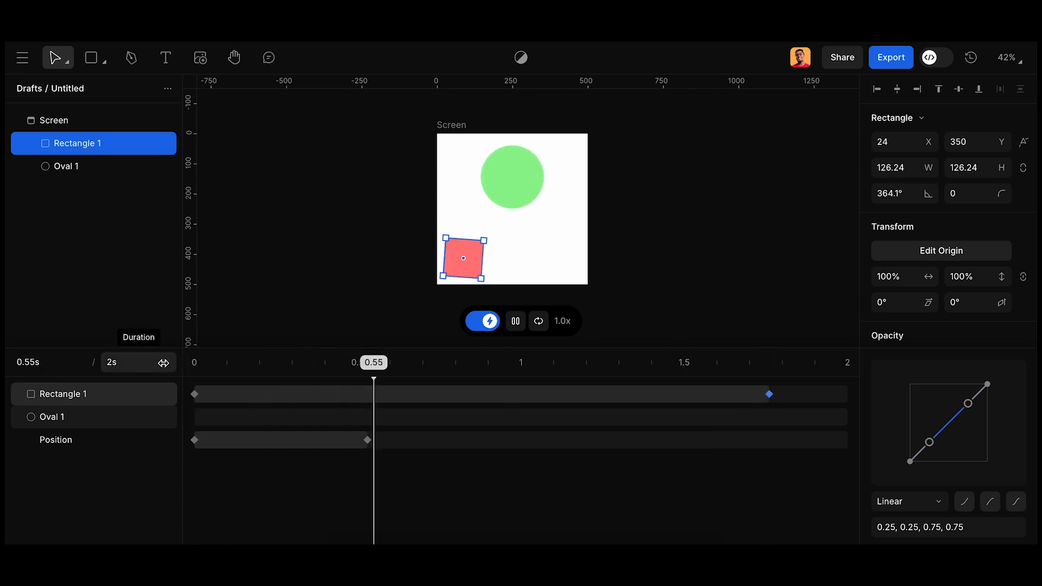
pyautogui.press('space')
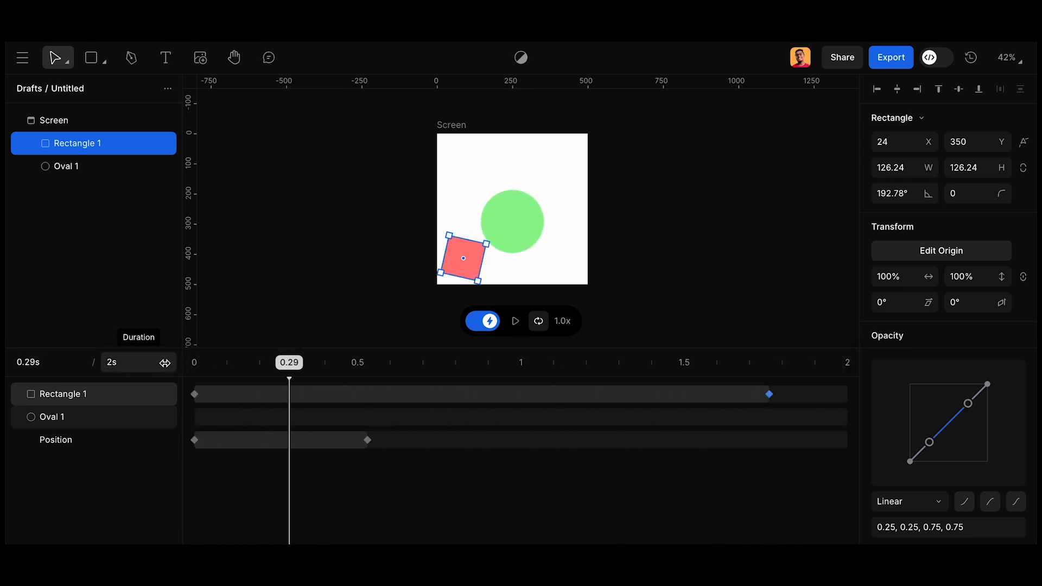
pyautogui.press('Escape')
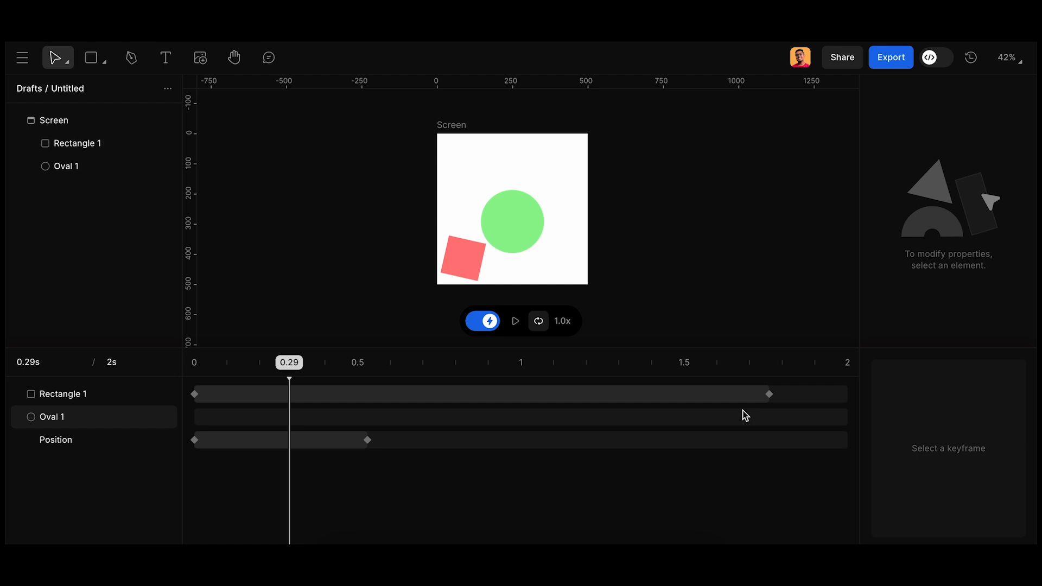
# Step: Set the easing of the square's rotation keyframe at 1.76 s to Ease in and return the playhead to 0 s
pyautogui.click(769, 394)
pyautogui.click(914, 505)
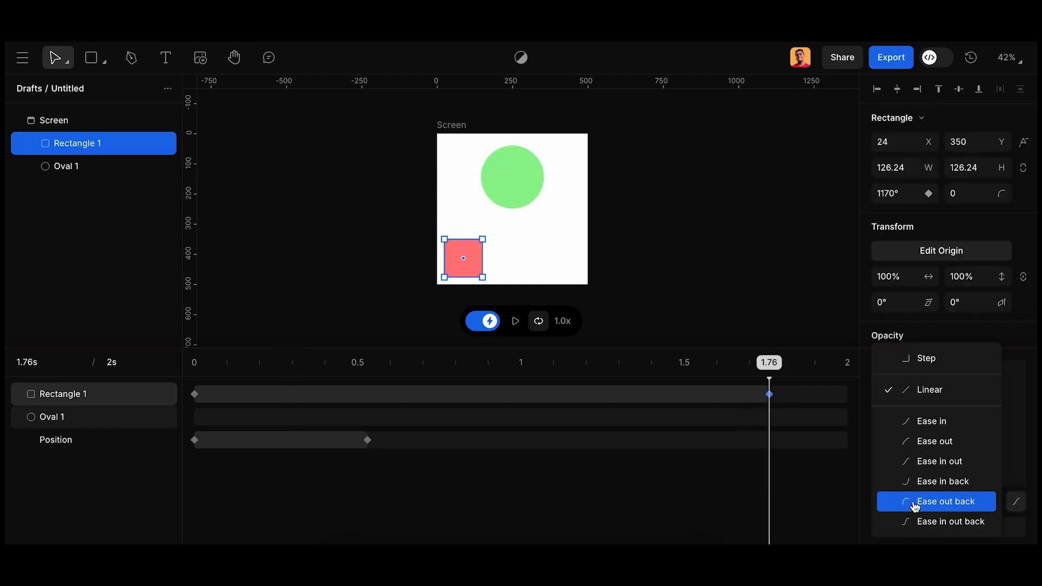
pyautogui.click(958, 433)
pyautogui.moveTo(347, 381); pyautogui.dragTo(188, 364)
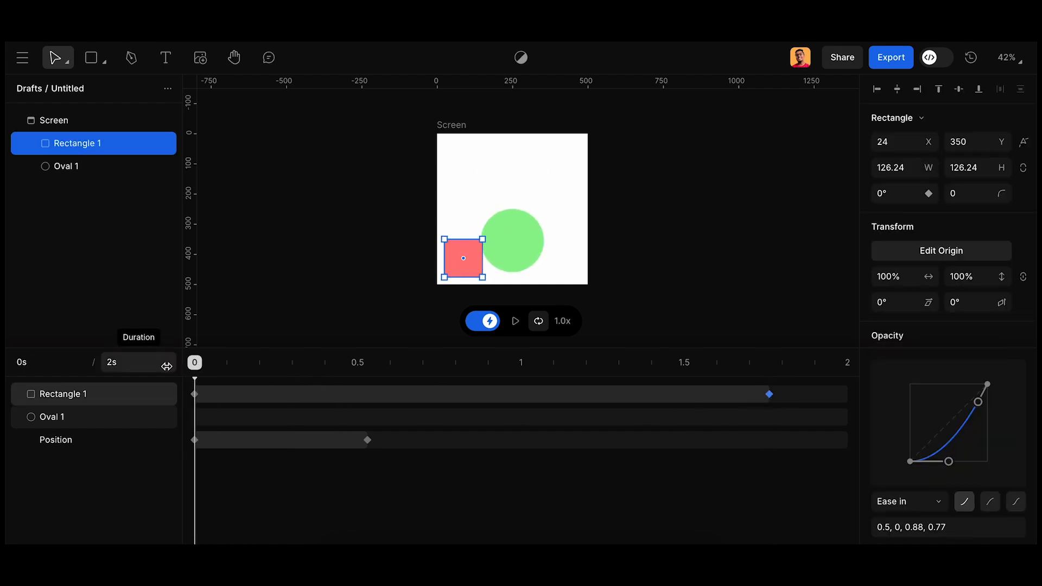
# Step: Preview the square's Ease in rotation together with the circle's movement from 0 s, stop playback and deselect the square
pyautogui.press('space')
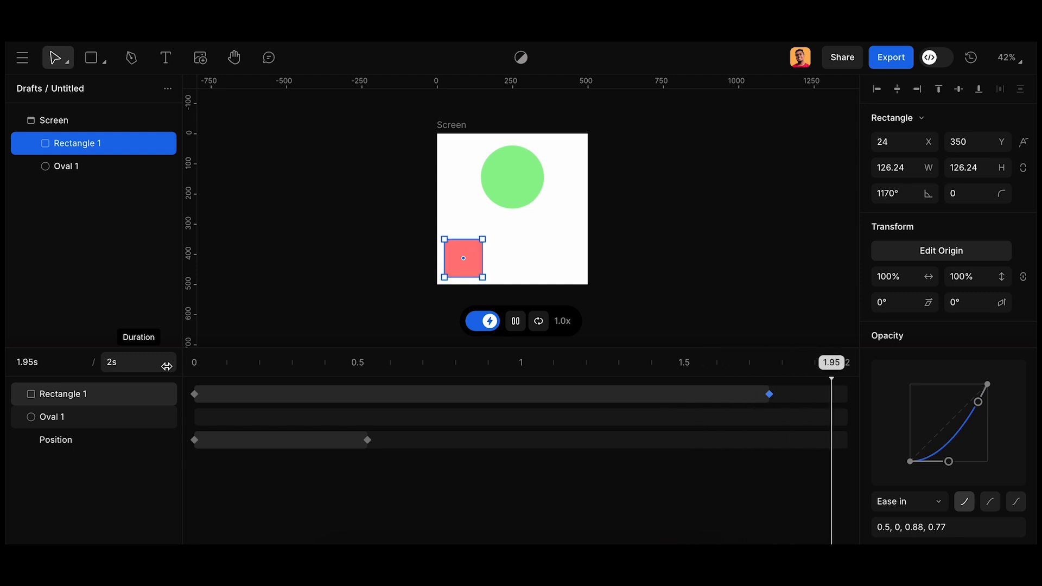
pyautogui.click(265, 368)
pyautogui.press('space')
pyautogui.press('space')
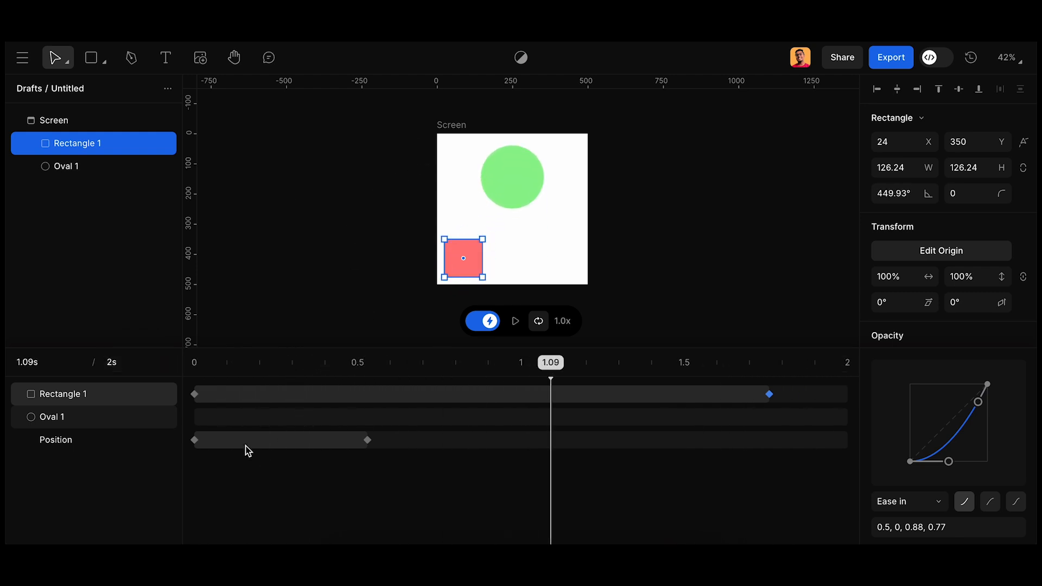
pyautogui.click(392, 141)
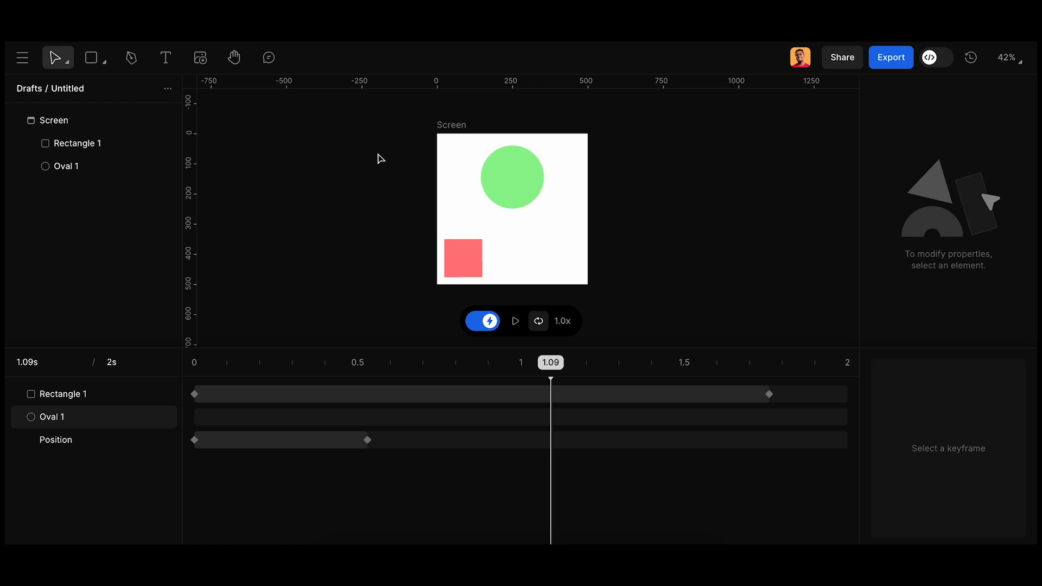
# Step: Delete the red square and extend the circle's motion path downward by moving its start point to X 247.32, Y 459.87
pyautogui.click(460, 260)
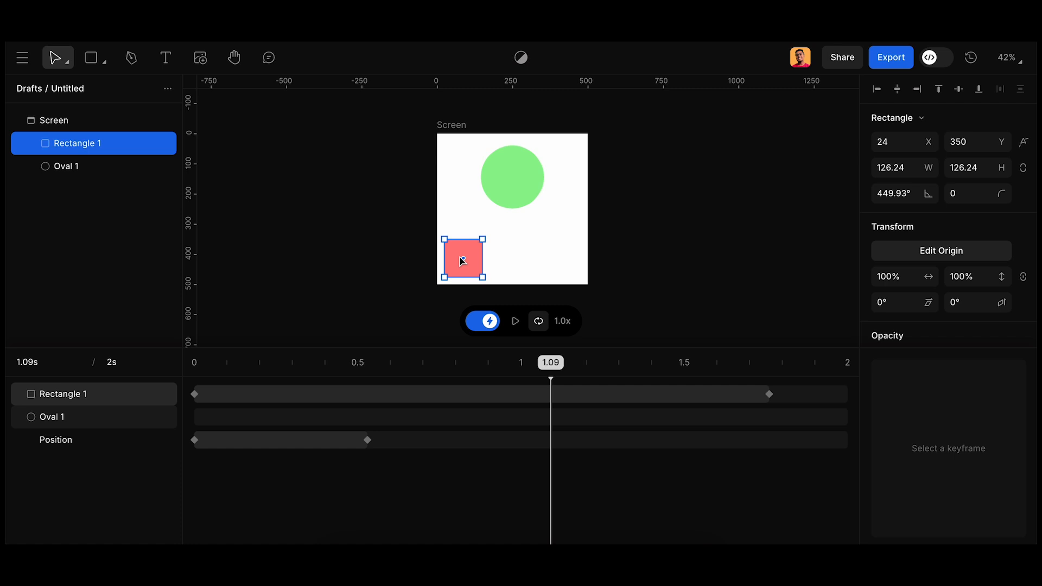
pyautogui.press('Delete')
pyautogui.click(513, 242)
pyautogui.moveTo(512, 243); pyautogui.dragTo(512, 273)
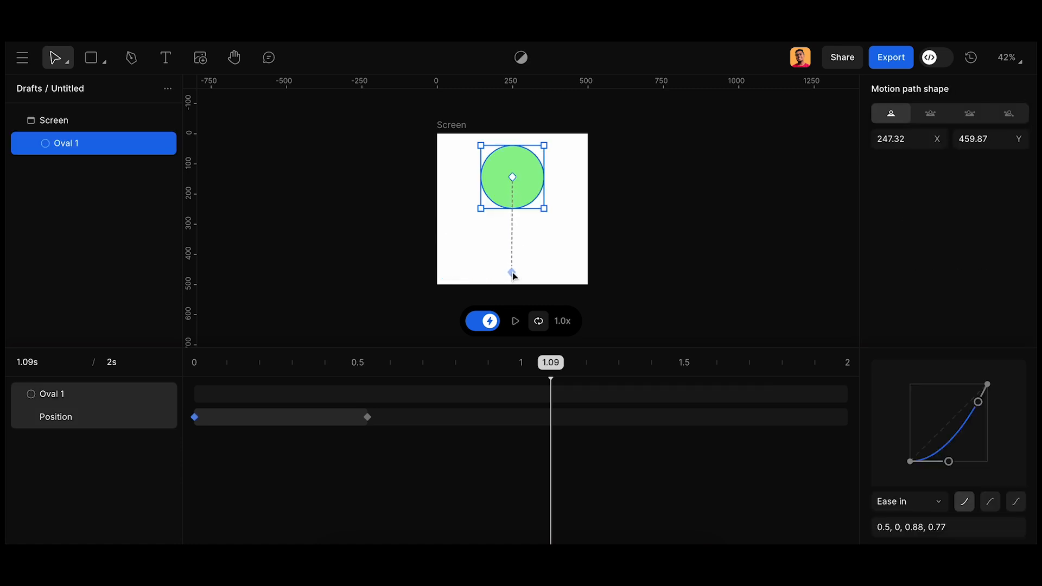
# Step: Bend the circle's straight motion path into an S-curve, with the upper point's handle at X 381.7, Y 228.17
pyautogui.scroll(5, 519, 240)
pyautogui.scroll(-3, 504, 223)
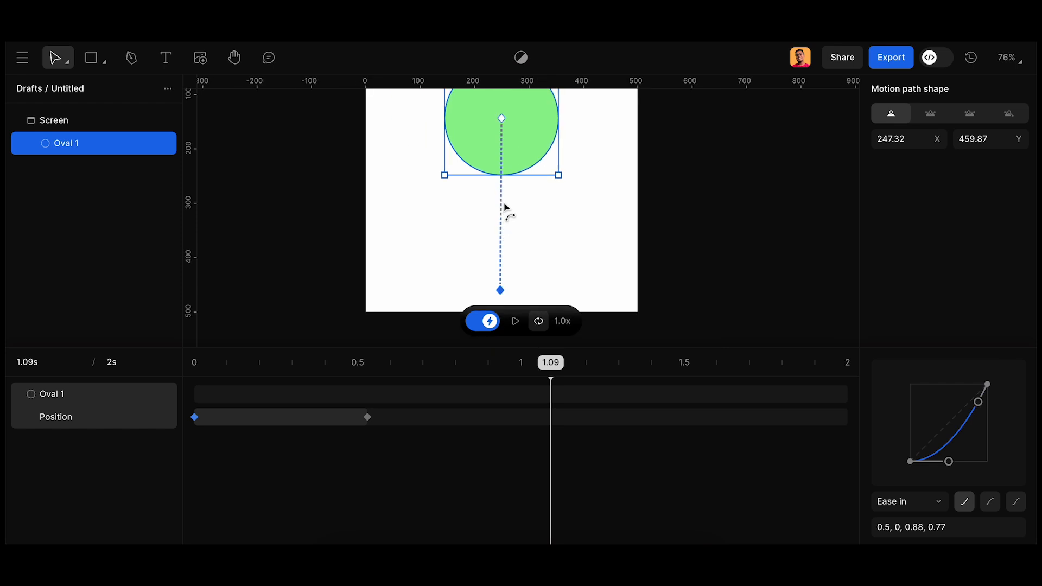
pyautogui.moveTo(503, 208); pyautogui.dragTo(426, 210)
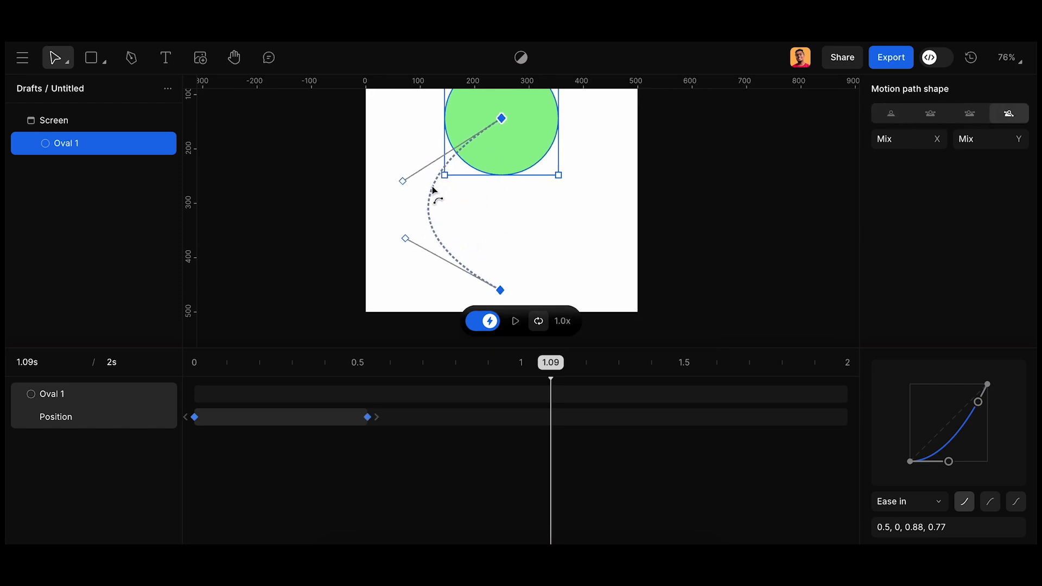
pyautogui.moveTo(432, 190); pyautogui.dragTo(574, 167)
pyautogui.scroll(-5, 553, 227)
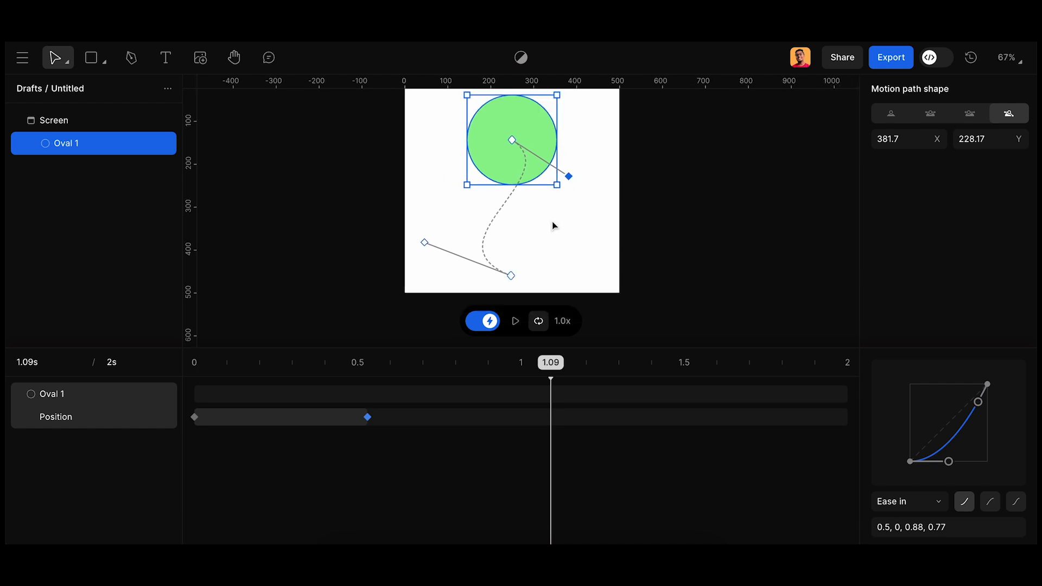
pyautogui.scroll(2, 546, 229)
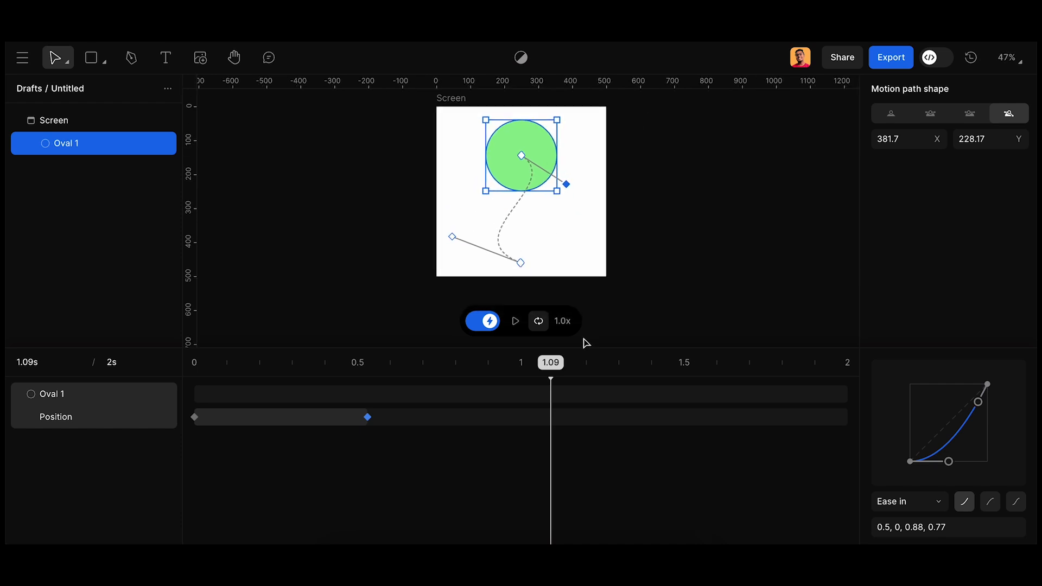
# Step: Play the circle's S-curve motion from 0 s several times, with the circle selected and deselected, and return near the start
pyautogui.moveTo(546, 368); pyautogui.dragTo(195, 367)
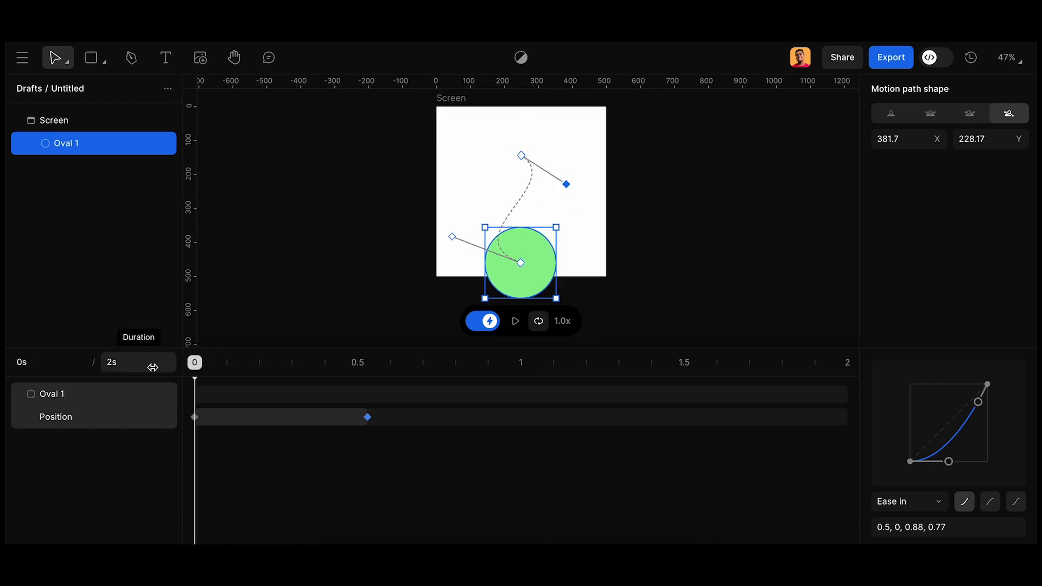
pyautogui.press('space')
pyautogui.press('space')
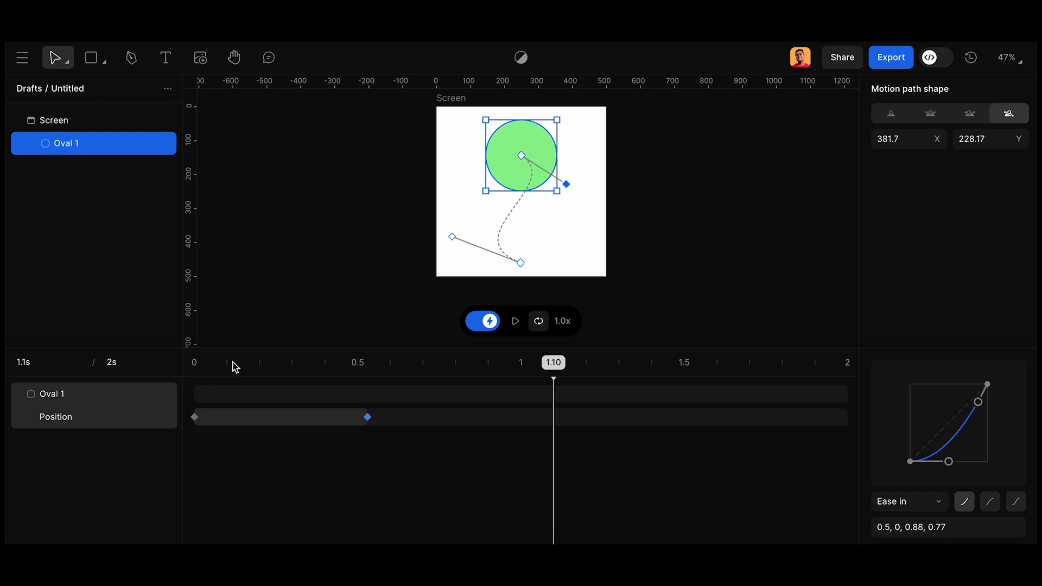
pyautogui.moveTo(234, 366); pyautogui.dragTo(151, 364)
pyautogui.click(331, 191)
pyautogui.press('space')
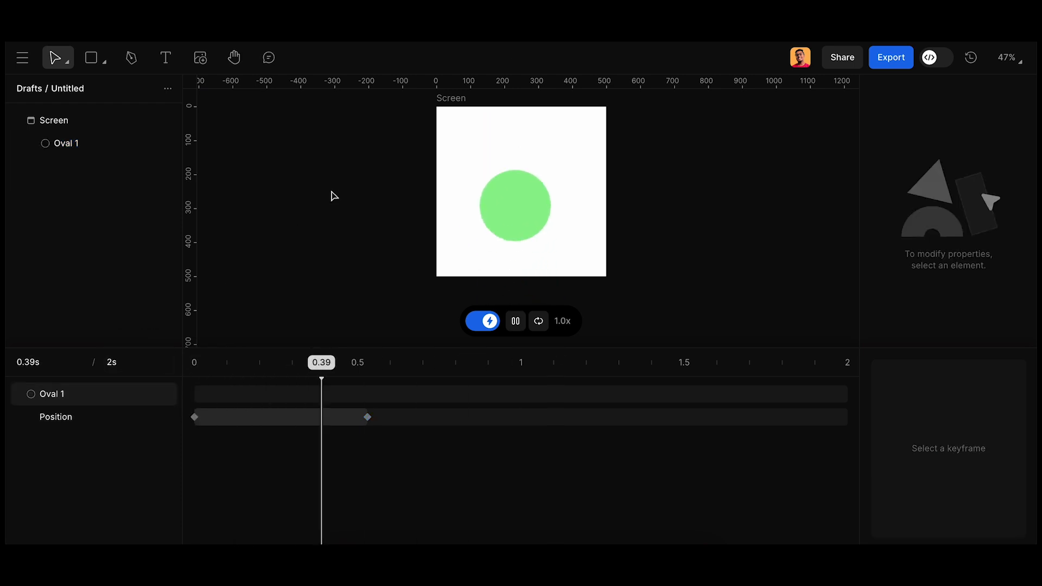
pyautogui.press('space')
pyautogui.moveTo(322, 366); pyautogui.dragTo(186, 368)
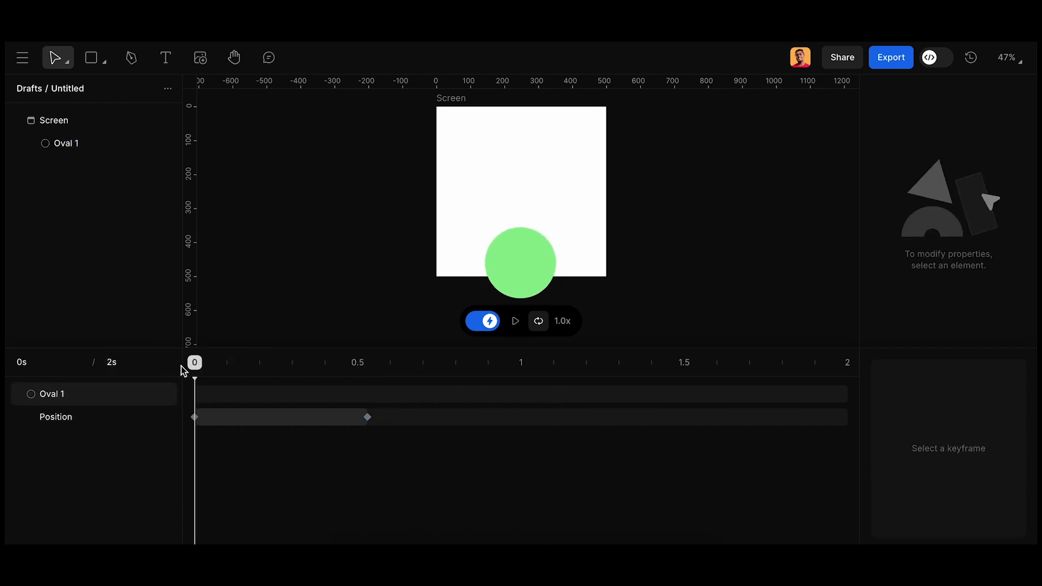
pyautogui.press('space')
pyautogui.press('space')
pyautogui.moveTo(333, 352); pyautogui.dragTo(214, 363)
# Step: Reshape the circle's curved motion path by moving its upper and lower points and widening the curve, and deselect the circle
pyautogui.click(535, 239)
pyautogui.click(521, 156)
pyautogui.moveTo(524, 159)
pyautogui.mouseDown()
pyautogui.moveTo(508, 136)
pyautogui.moveTo(525, 138)
pyautogui.mouseUp()
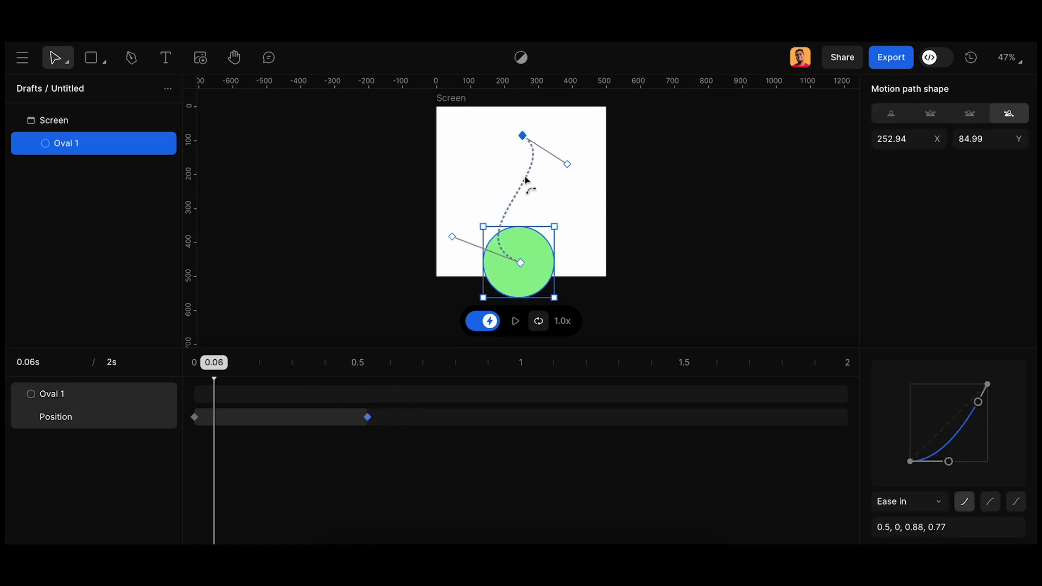
pyautogui.moveTo(516, 184); pyautogui.dragTo(540, 190)
pyautogui.moveTo(526, 267); pyautogui.dragTo(514, 249)
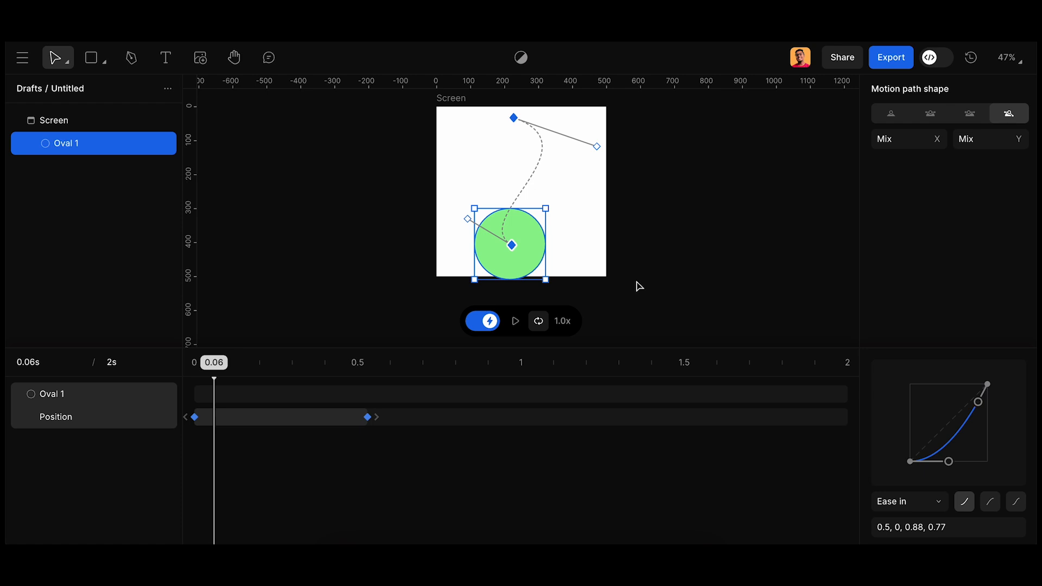
pyautogui.click(598, 234)
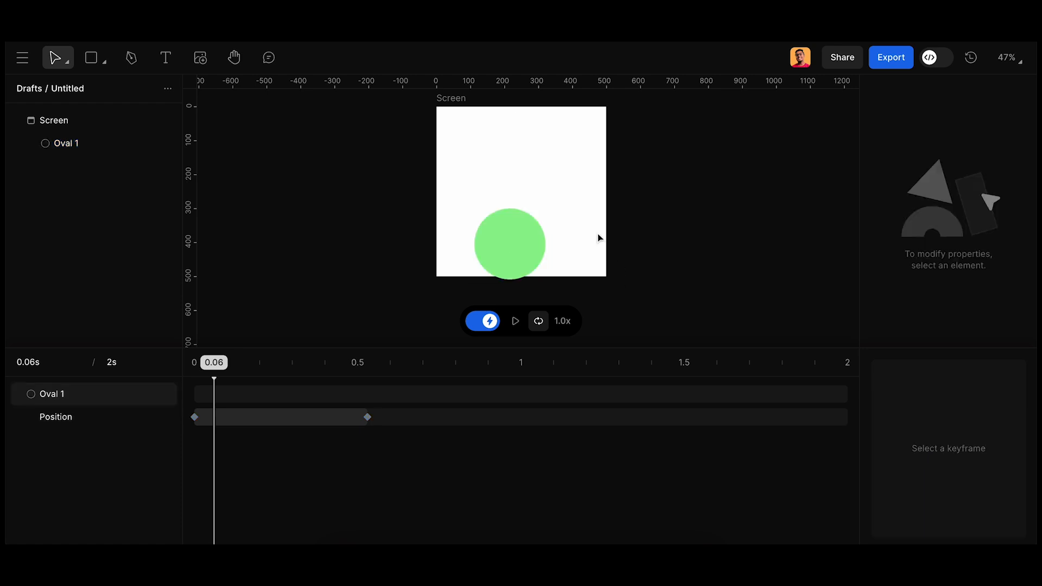
# Step: Undo the circle's motion path edits and the deletion of the red square
pyautogui.hotkey('ctrl', 'z')
pyautogui.hotkey('ctrl', 'z')
pyautogui.hotkey('ctrl', 'z')
pyautogui.hotkey('ctrl', 'z')
pyautogui.hotkey('ctrl', 'z')
pyautogui.hotkey('ctrl', 'z')
pyautogui.hotkey('ctrl', 'z')
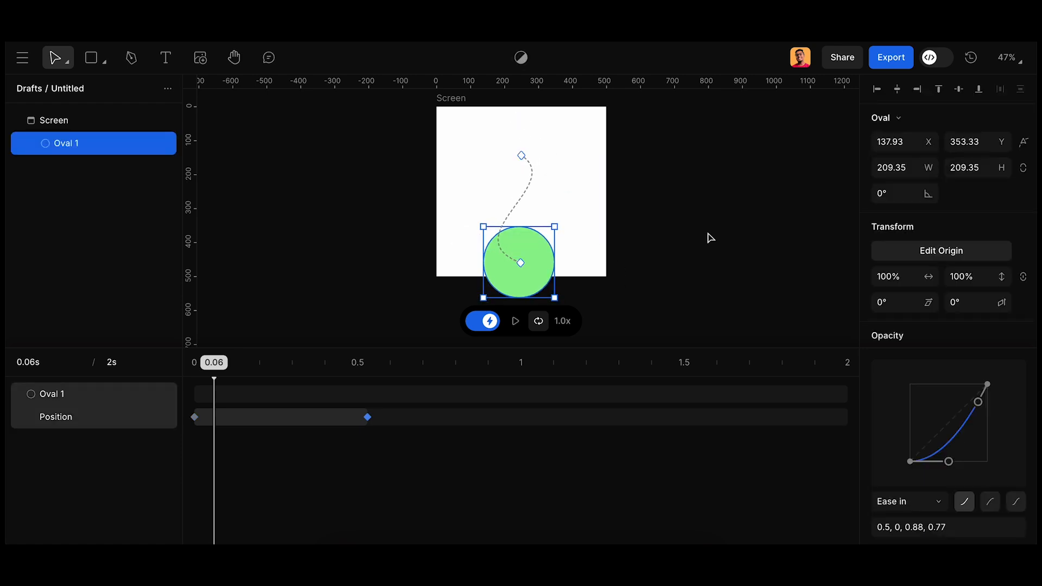
pyautogui.hotkey('ctrl', 'z')
pyautogui.hotkey('ctrl', 'z')
pyautogui.hotkey('ctrl', 'z')
pyautogui.hotkey('ctrl', 'z')
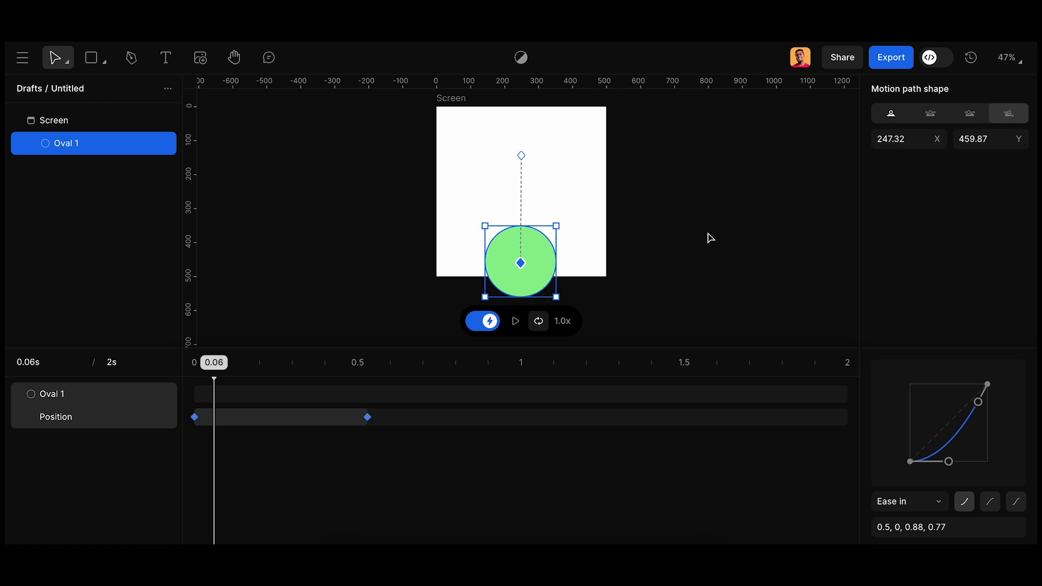
pyautogui.hotkey('ctrl', 'z')
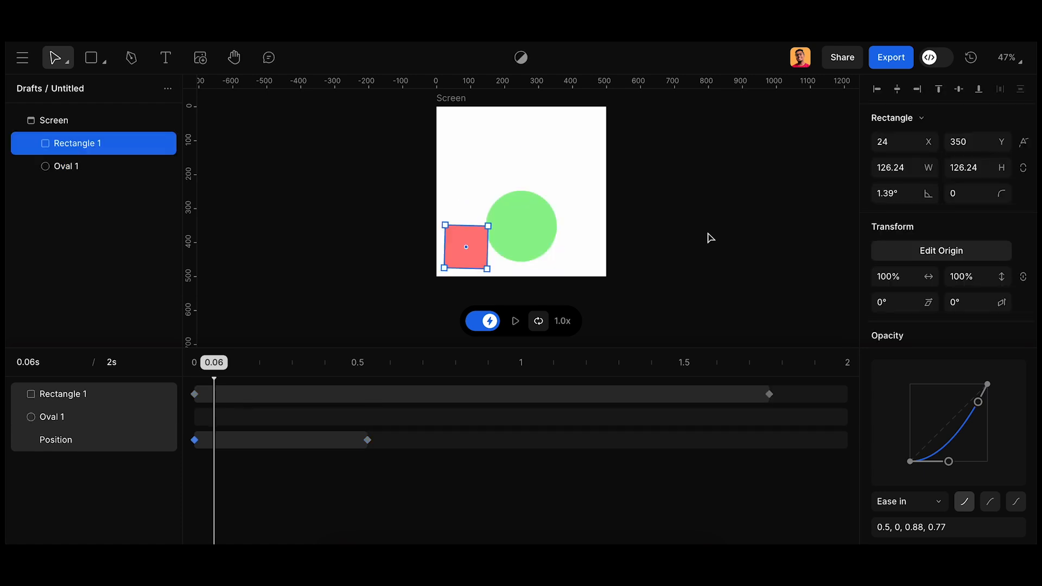
pyautogui.hotkey('ctrl', 'z')
# Step: Group the red square and green circle at 0 s and position the group at X 32, Y 250
pyautogui.moveTo(225, 367); pyautogui.dragTo(185, 393)
pyautogui.moveTo(406, 178); pyautogui.dragTo(619, 300)
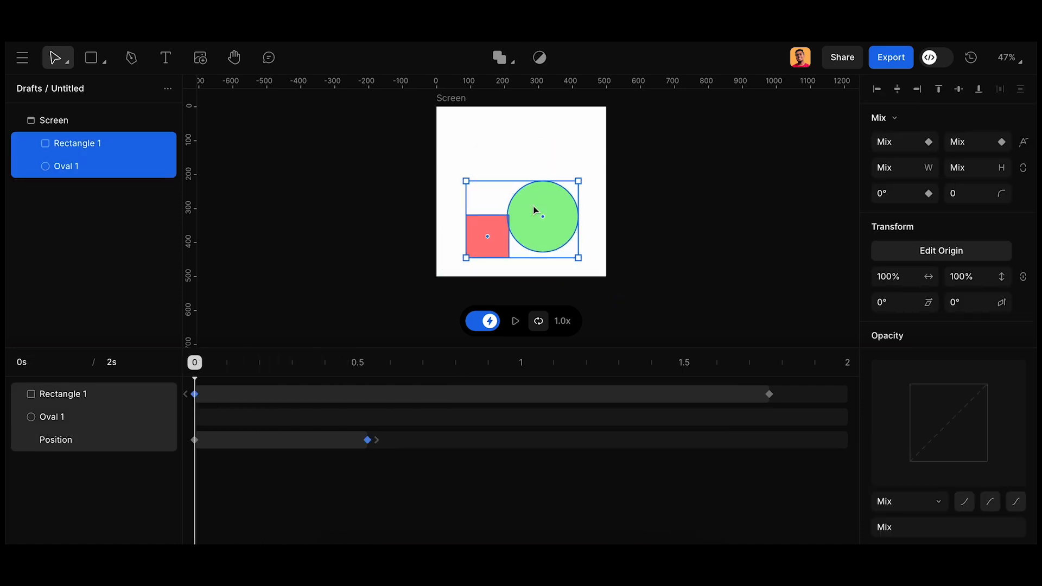
pyautogui.hotkey('ctrl', 'g')
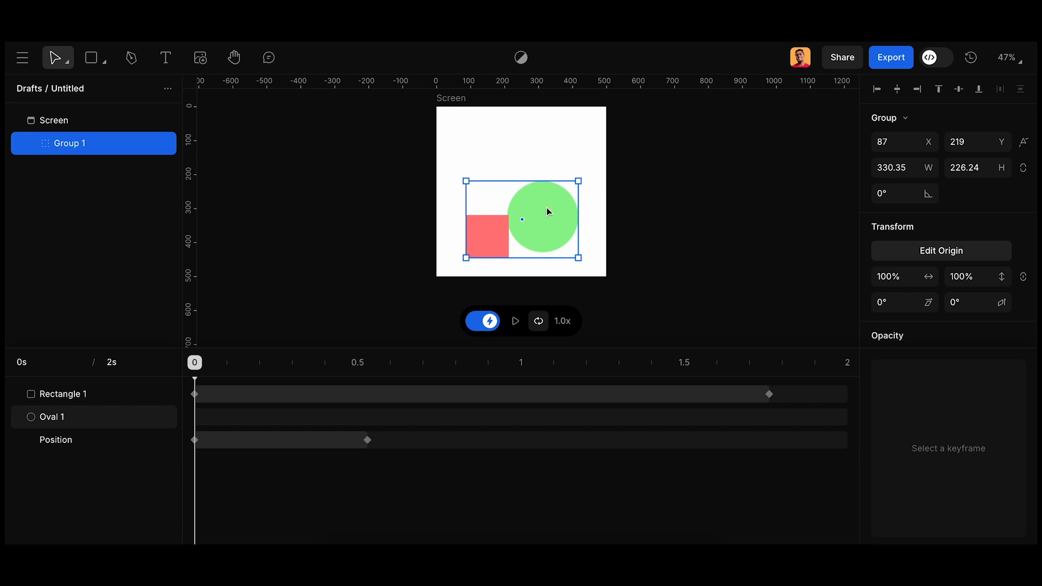
pyautogui.moveTo(546, 207); pyautogui.dragTo(531, 226)
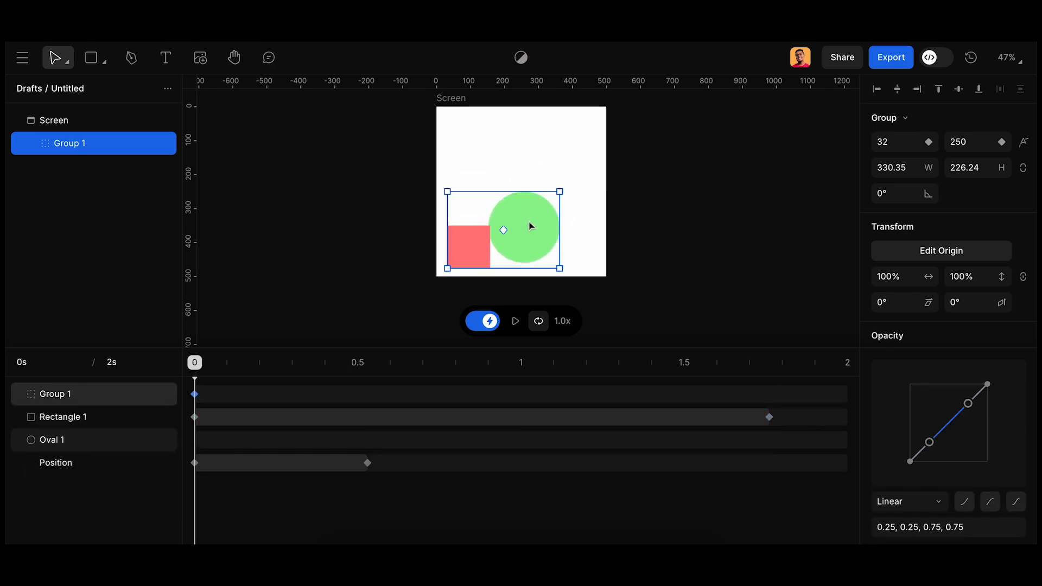
# Step: Animate the group's position to X 311.87, Y -90 at 1 s and preview the motion from 0 s
pyautogui.click(198, 362)
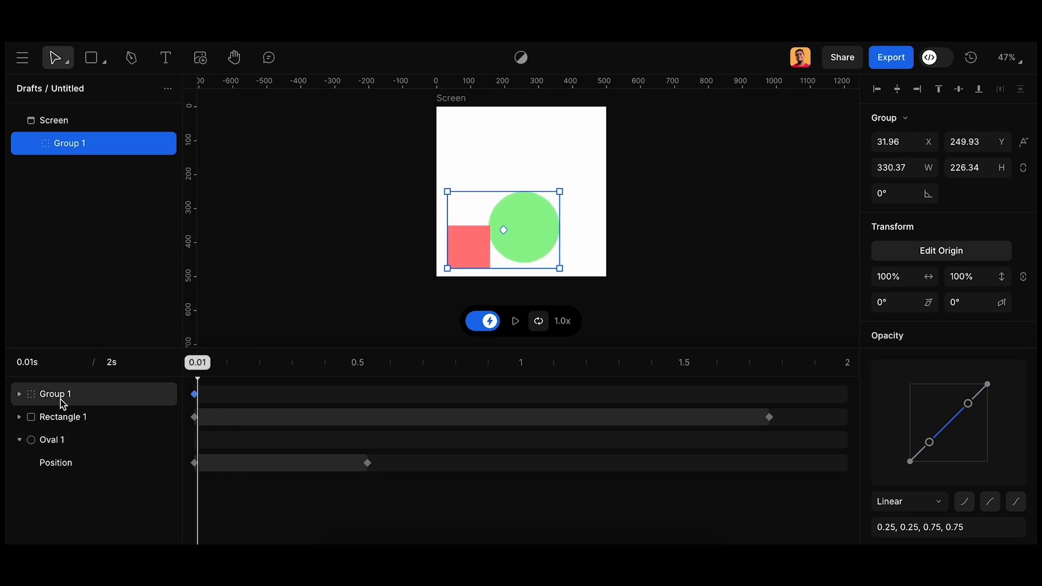
pyautogui.moveTo(207, 364); pyautogui.dragTo(524, 384)
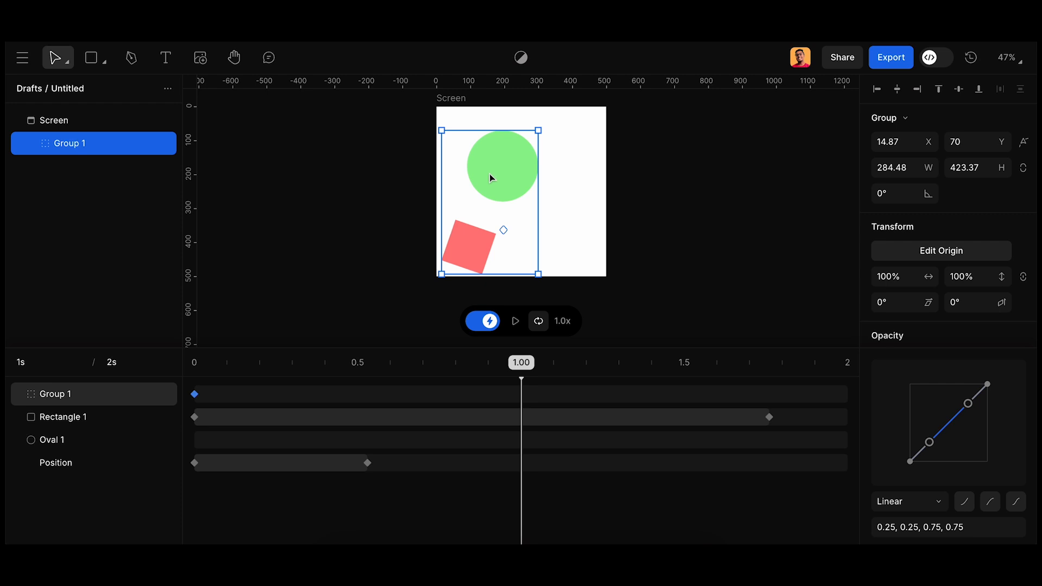
pyautogui.moveTo(483, 183); pyautogui.dragTo(583, 129)
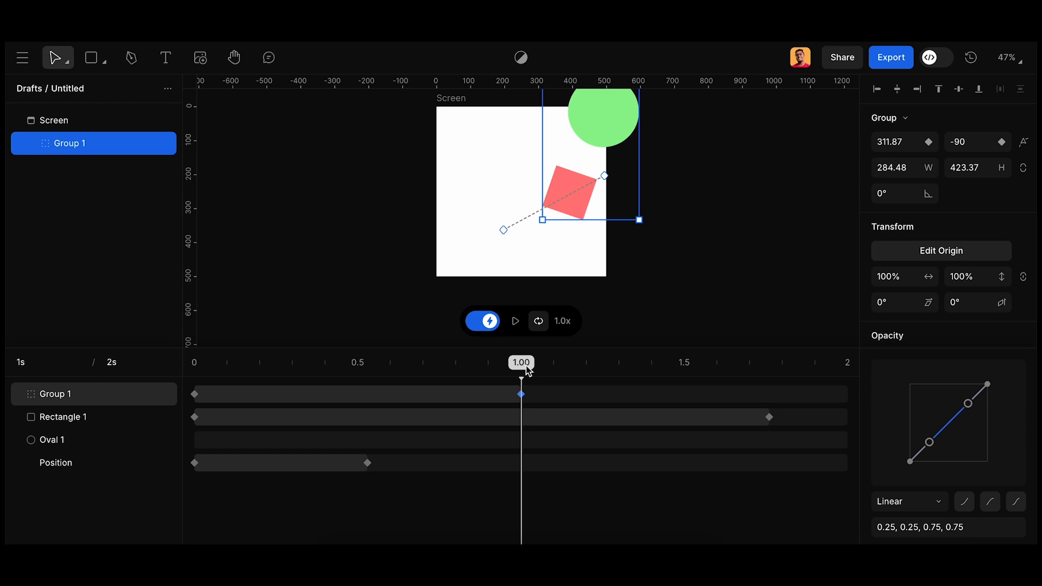
pyautogui.moveTo(529, 371); pyautogui.dragTo(180, 396)
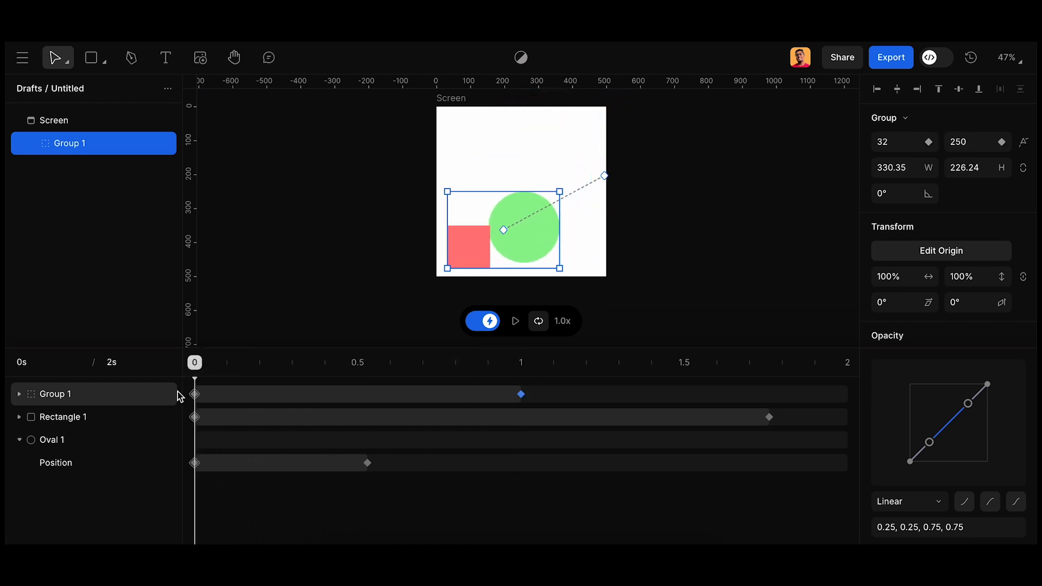
pyautogui.press('space')
pyautogui.press('space')
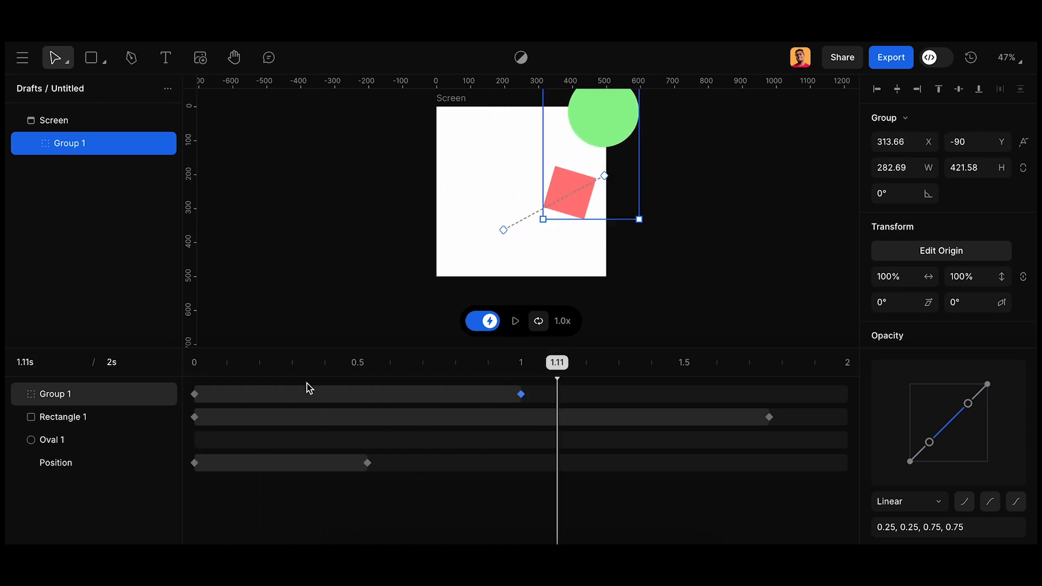
pyautogui.moveTo(274, 366); pyautogui.dragTo(182, 381)
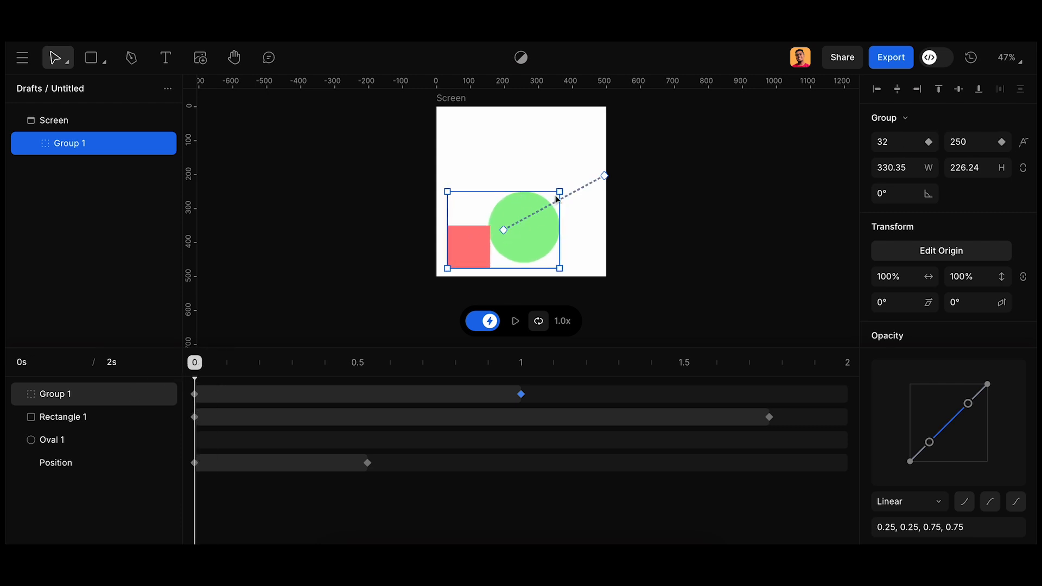
# Step: Curve the group's motion path into an S-shape, with the start point's handle at X 444.82, Y 323.27, and preview it
pyautogui.moveTo(581, 193); pyautogui.dragTo(587, 216)
pyautogui.moveTo(201, 363); pyautogui.dragTo(167, 365)
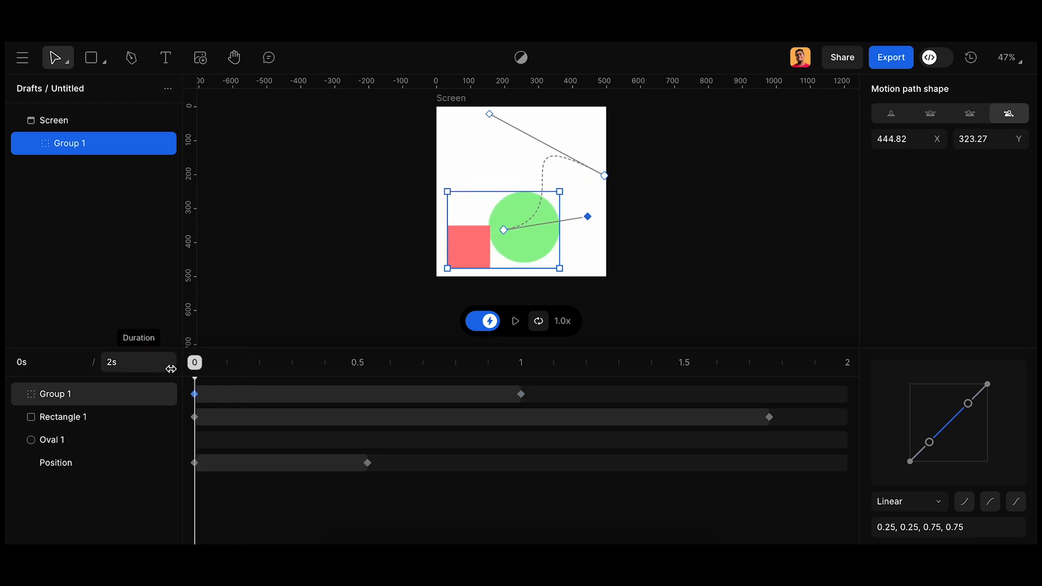
pyautogui.press('space')
pyautogui.press('space')
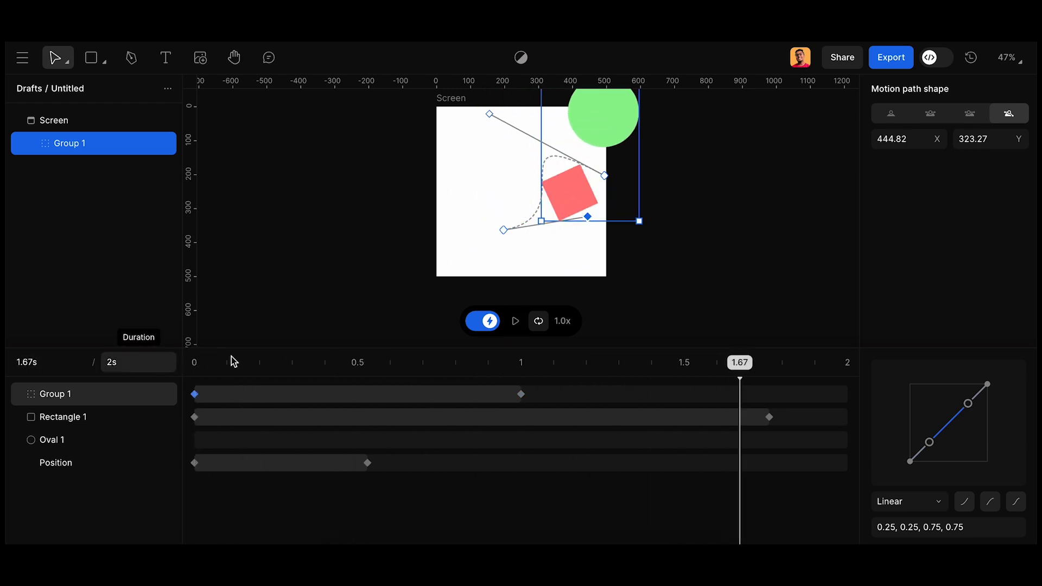
# Step: Replay the group's curved motion with its inner animations from 0 s, stop at 1.45 s, and deselect and reselect the group
pyautogui.click(321, 363)
pyautogui.moveTo(288, 363); pyautogui.dragTo(169, 373)
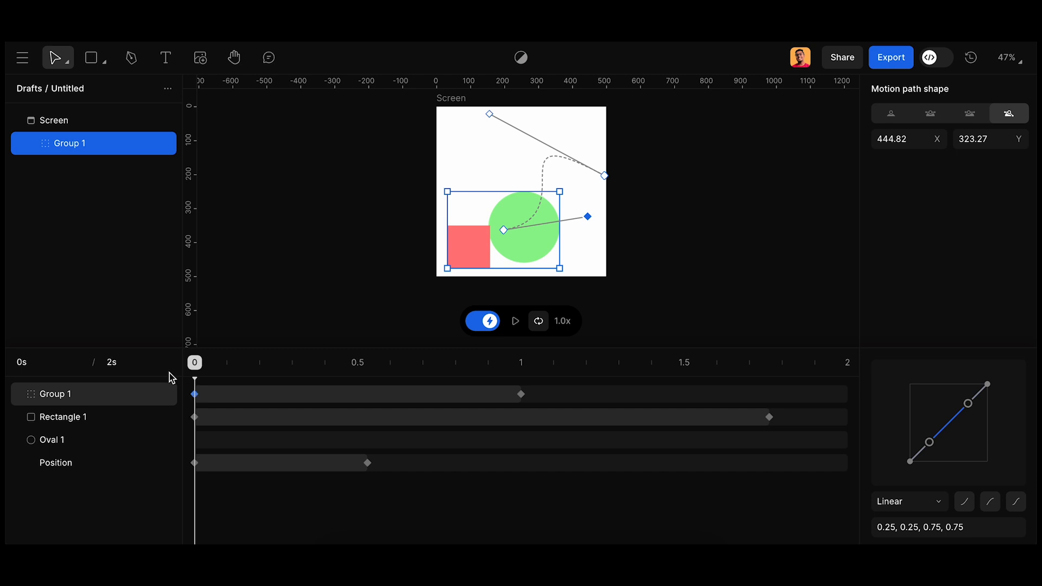
pyautogui.press('space')
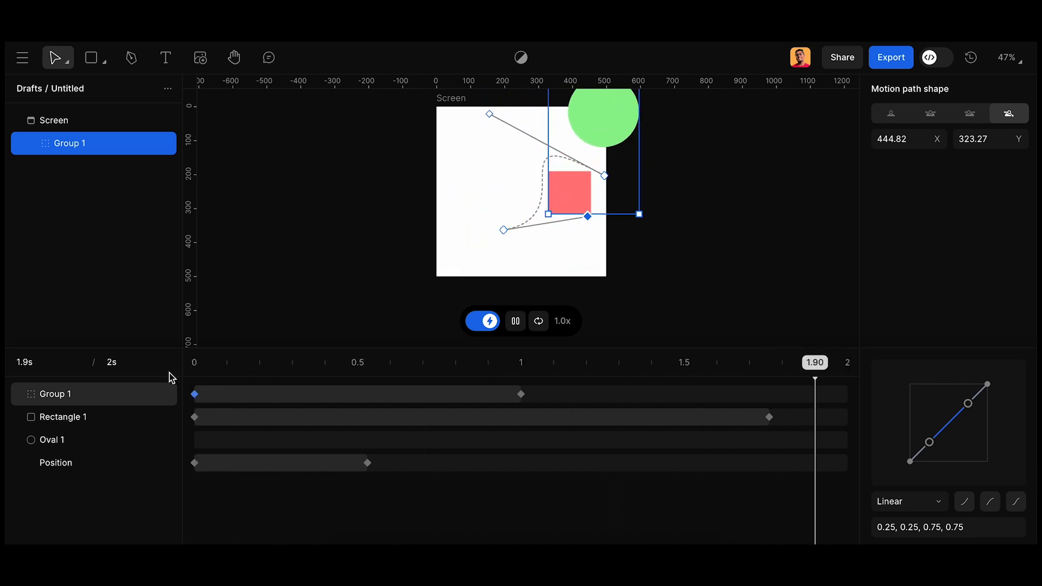
pyautogui.press('space')
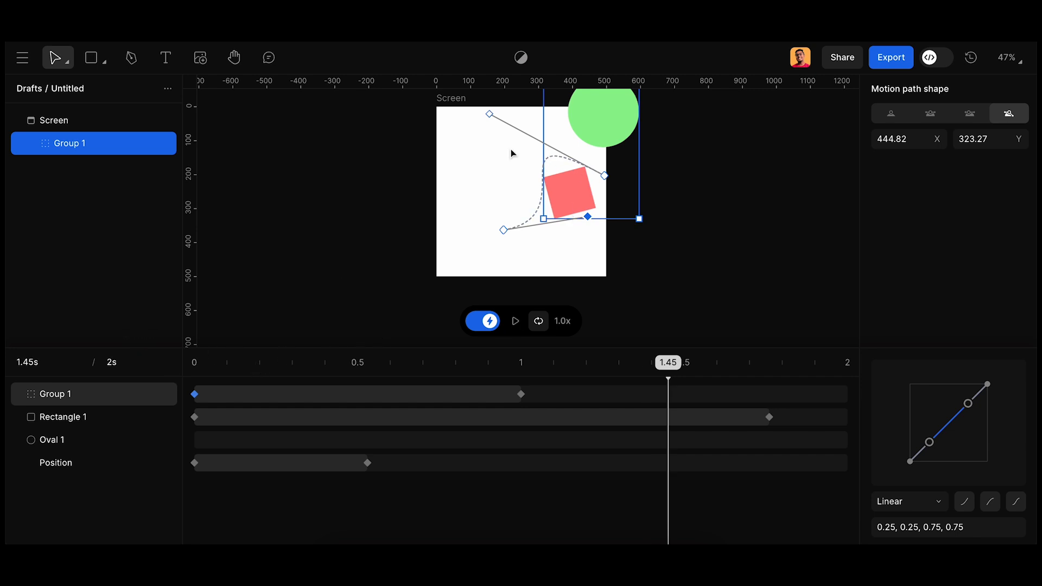
pyautogui.click(482, 164)
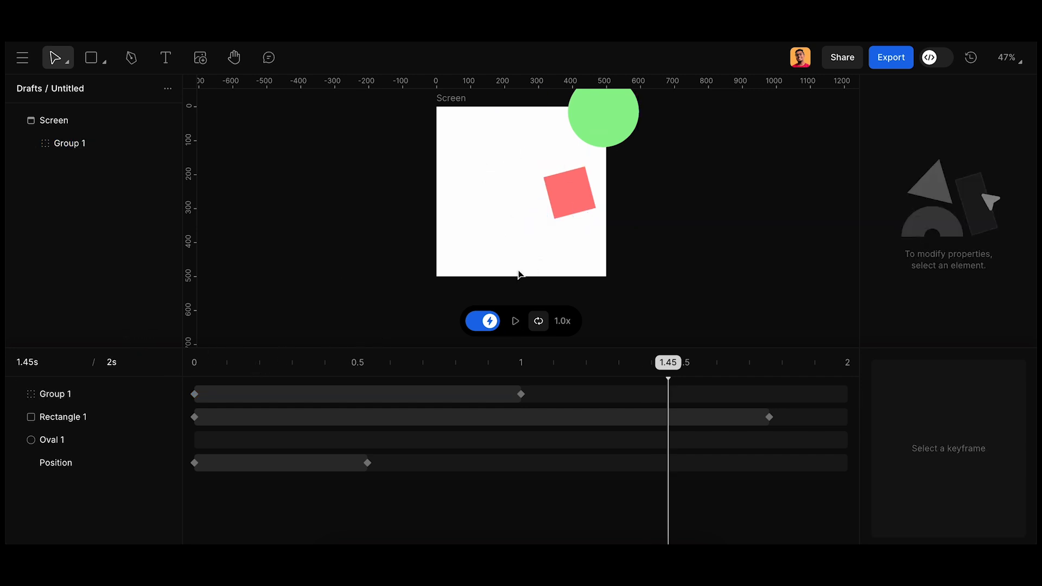
pyautogui.moveTo(518, 270); pyautogui.dragTo(672, 85)
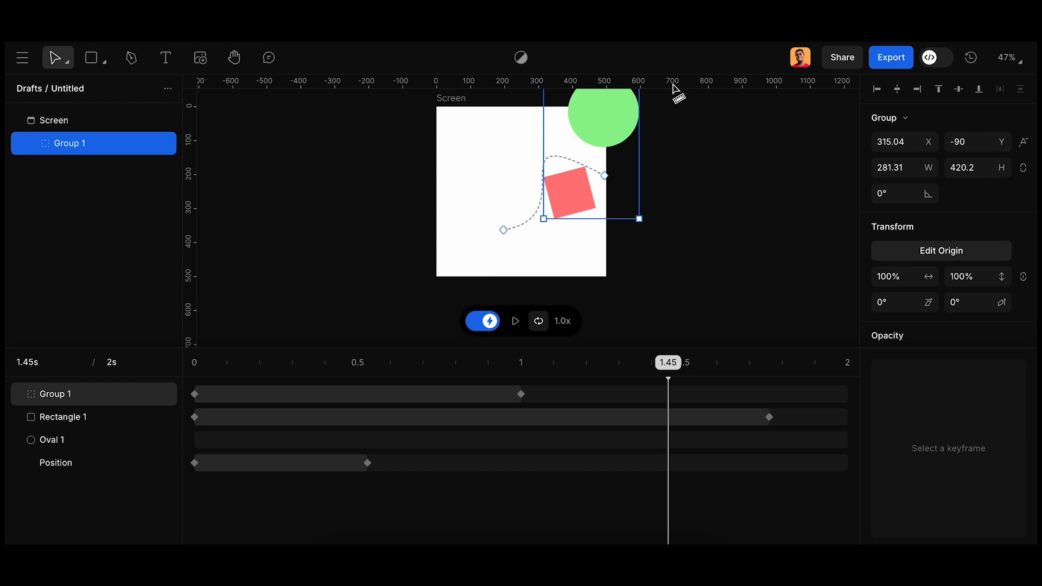
# Step: Delete the group and draw a closed triangle about 234 wide and 116 high with the Pen tool
pyautogui.press('Delete')
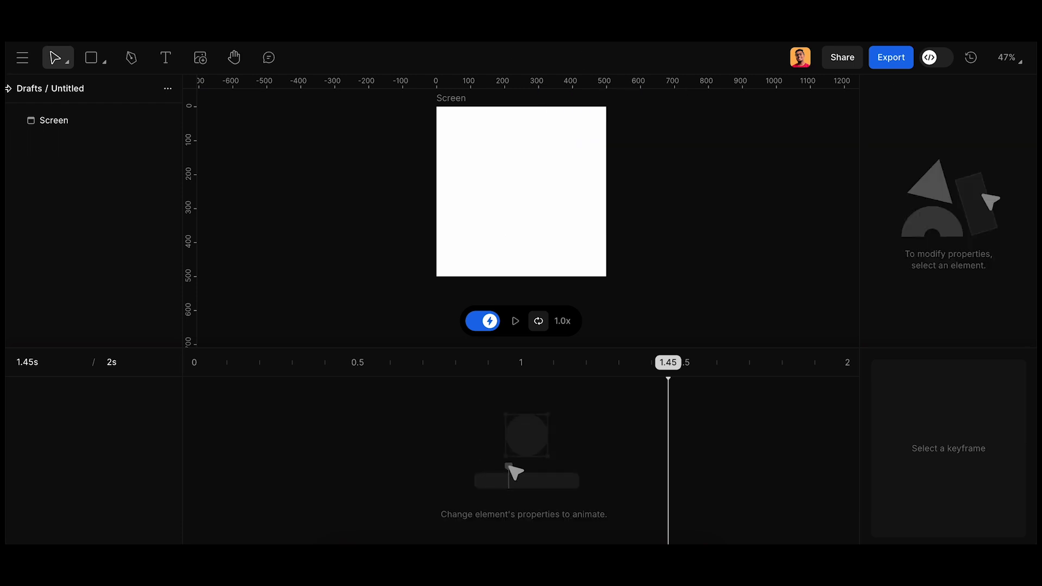
pyautogui.click(131, 57)
pyautogui.click(504, 189)
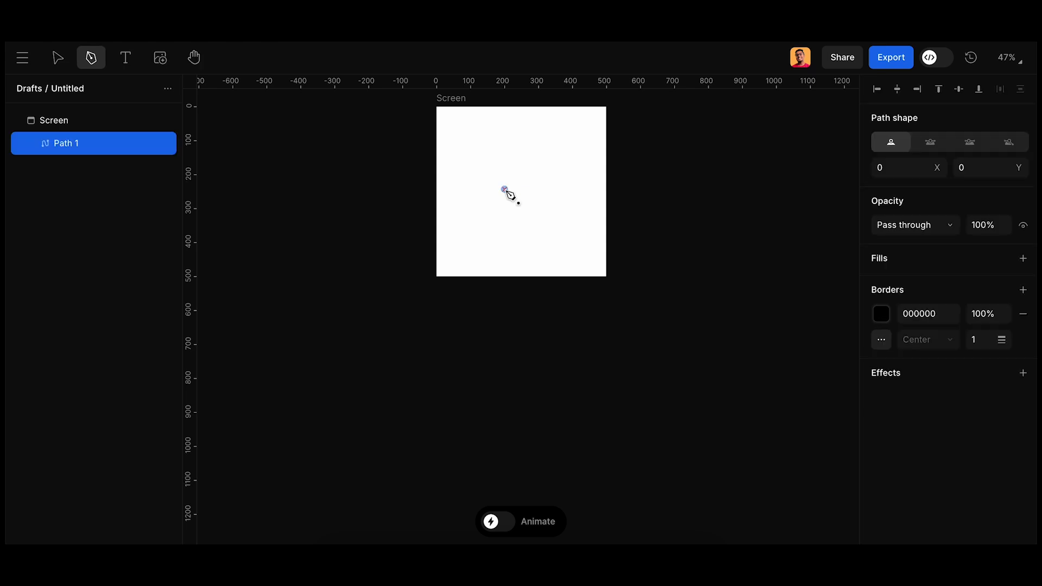
pyautogui.click(465, 228)
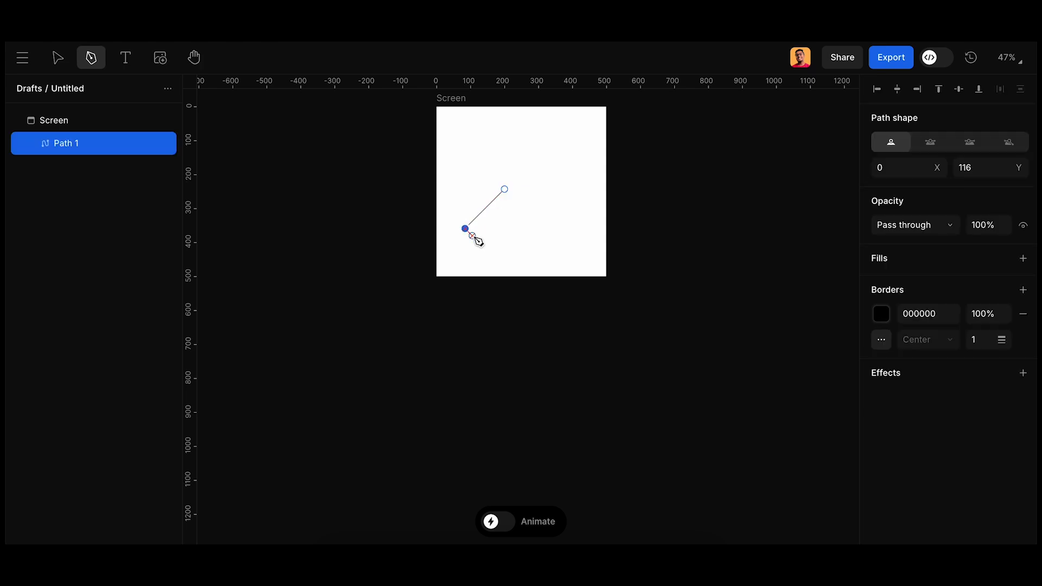
pyautogui.click(545, 229)
pyautogui.click(506, 191)
pyautogui.press('Escape')
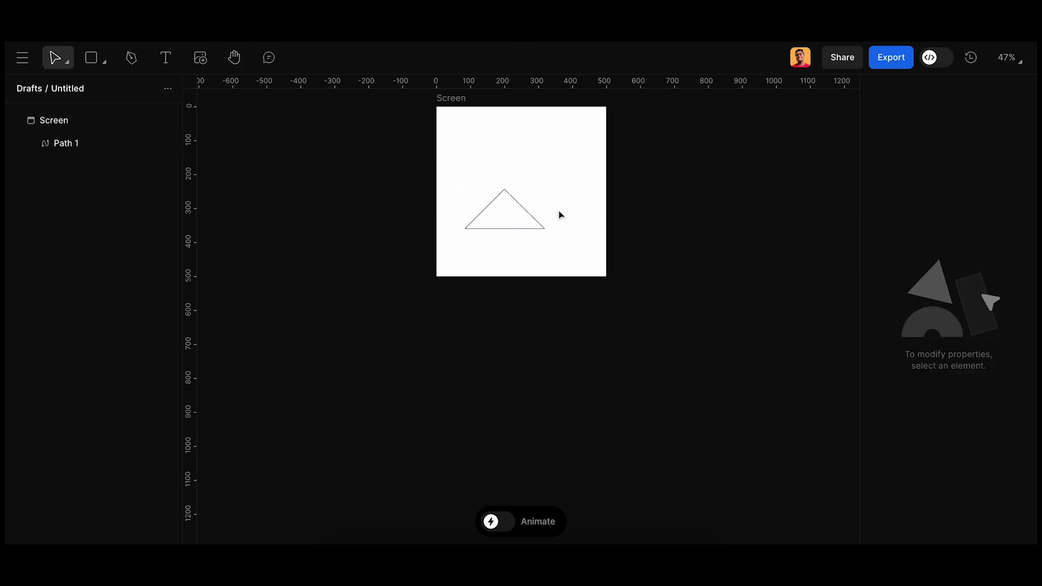
# Step: Set the triangle's border colour to 656565 and add a D8D8D8 fill
pyautogui.click(509, 195)
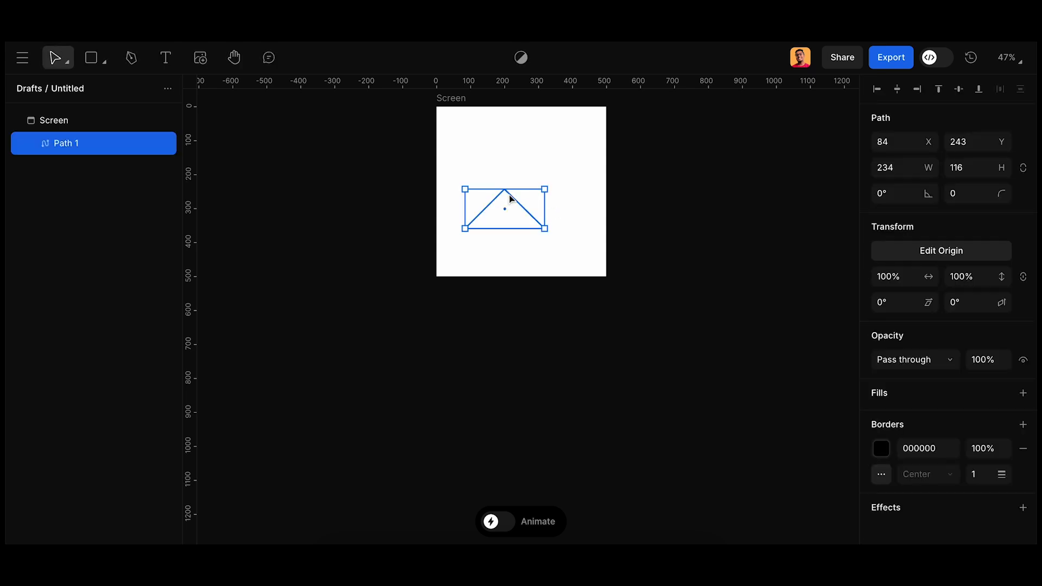
pyautogui.click(884, 454)
pyautogui.moveTo(778, 370); pyautogui.dragTo(669, 404)
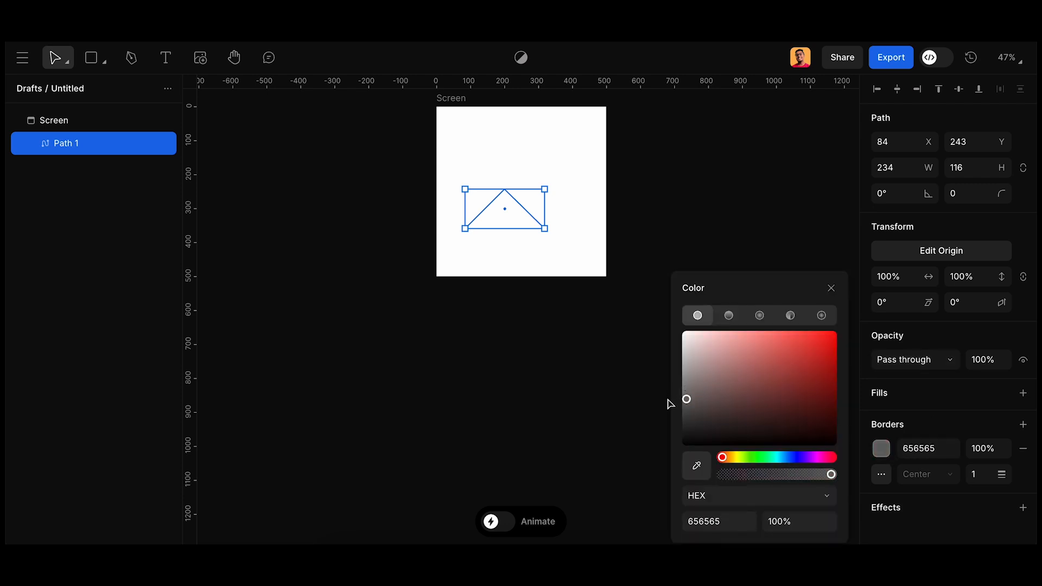
pyautogui.click(1022, 392)
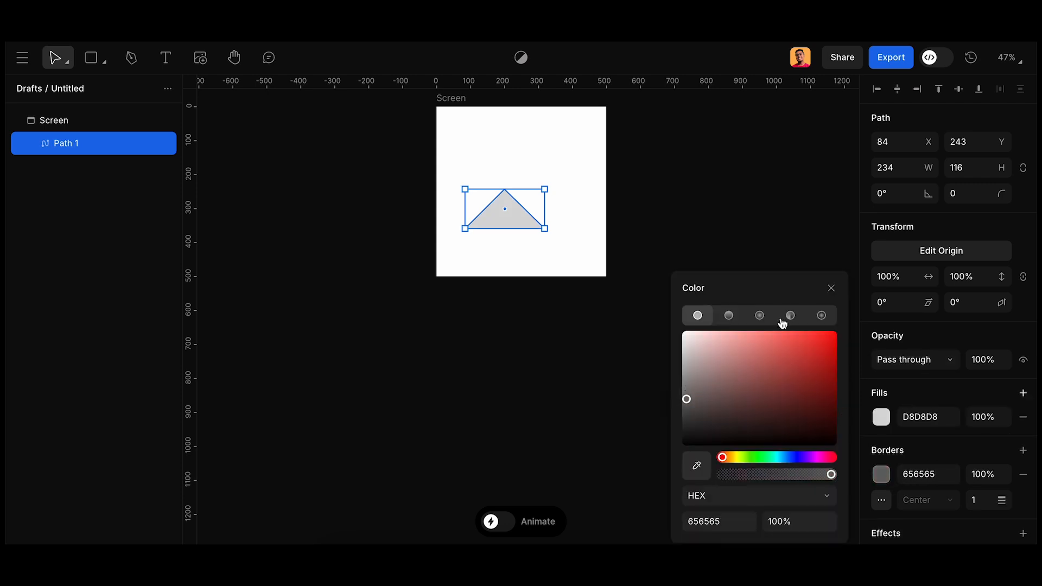
pyautogui.click(642, 182)
# Step: Rotate the triangle to 40° at X 31, Y 306 and animate its position to X 299, Y 36 at 1.45 s
pyautogui.click(518, 216)
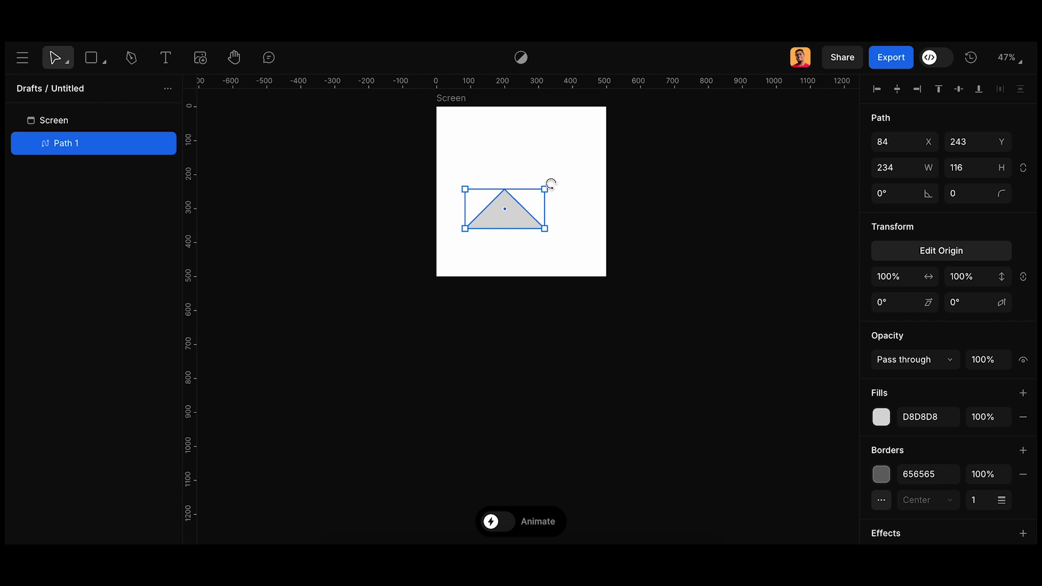
pyautogui.moveTo(554, 184); pyautogui.dragTo(552, 225)
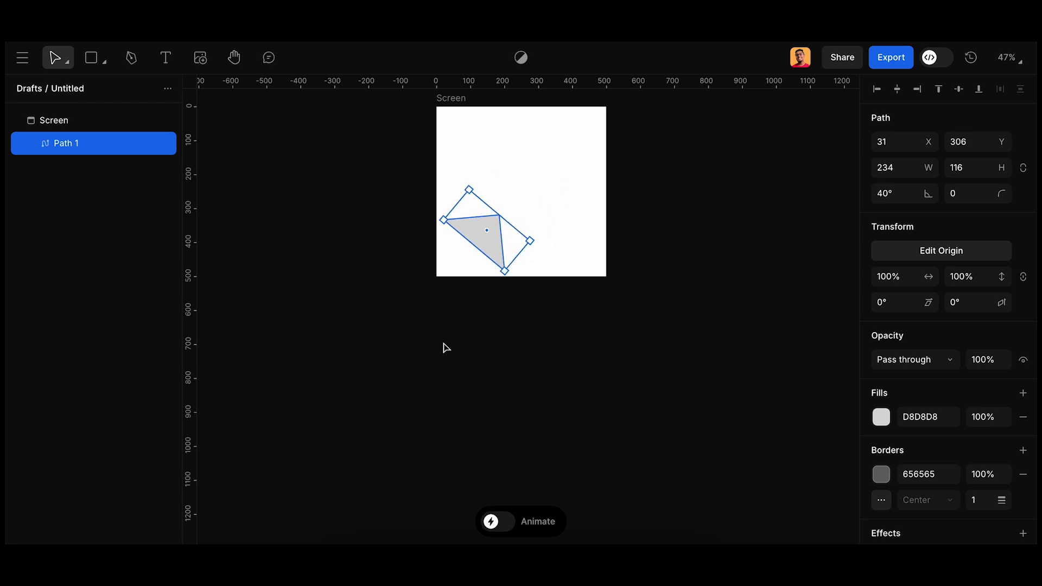
pyautogui.click(498, 522)
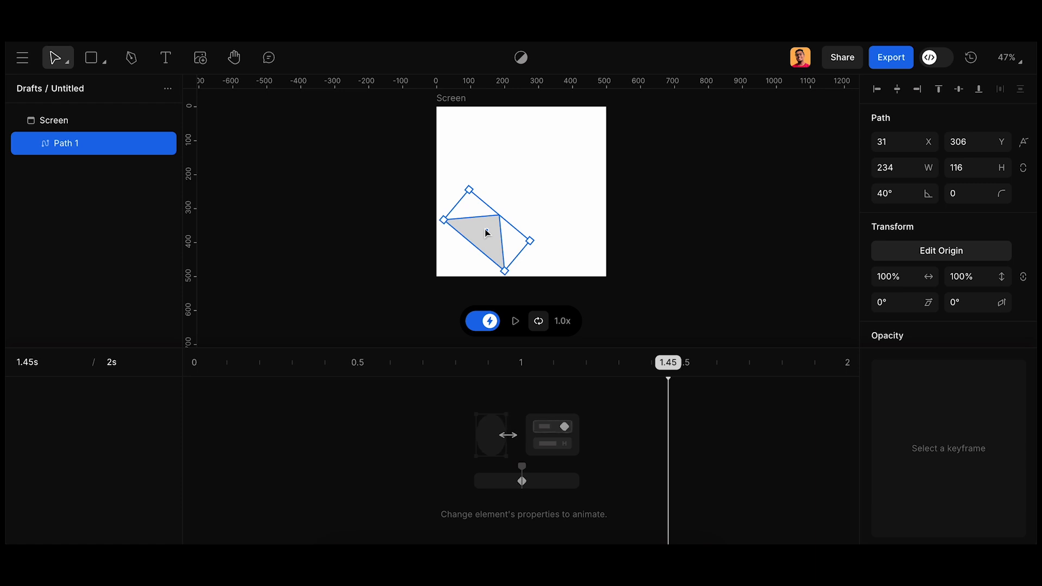
pyautogui.moveTo(486, 233); pyautogui.dragTo(578, 141)
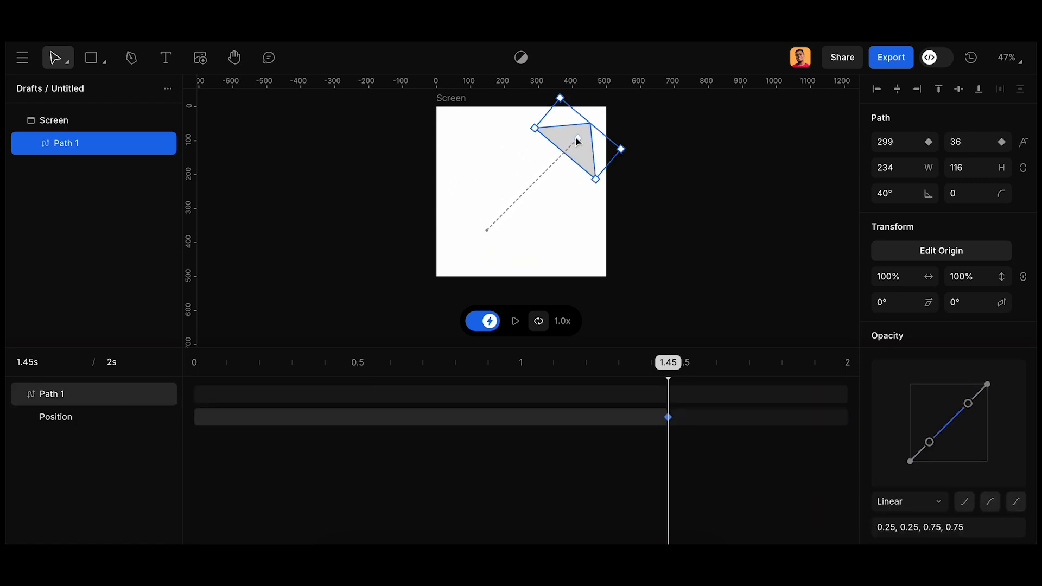
# Step: Curve the triangle's motion path into an S-shape, with the end handle at X 172.81, Y 38.6 and the start handle at X 586.1, Y 449.79
pyautogui.moveTo(668, 373); pyautogui.dragTo(286, 401)
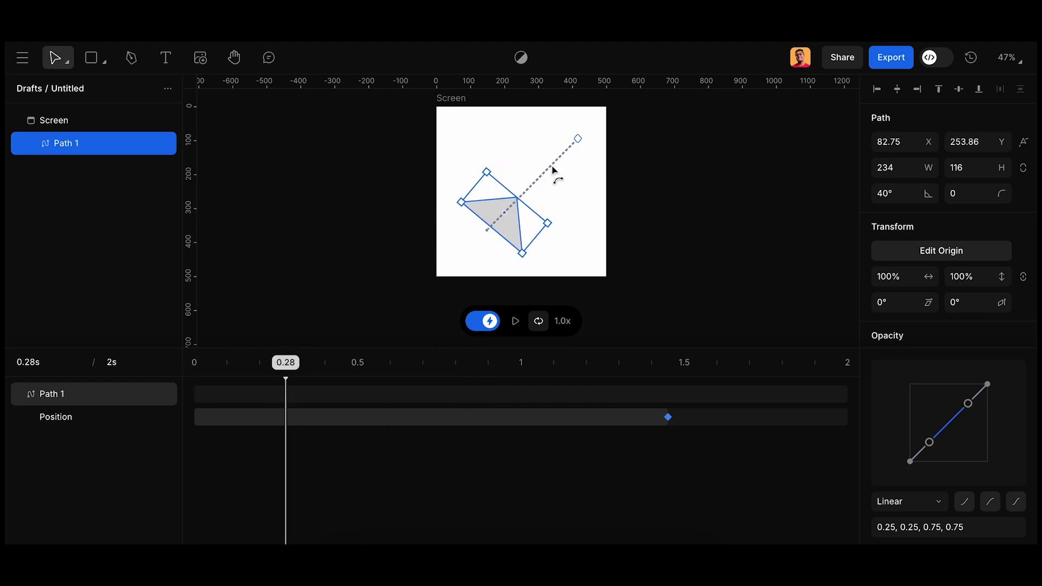
pyautogui.moveTo(549, 173); pyautogui.dragTo(582, 230)
pyautogui.moveTo(601, 263); pyautogui.dragTo(496, 121)
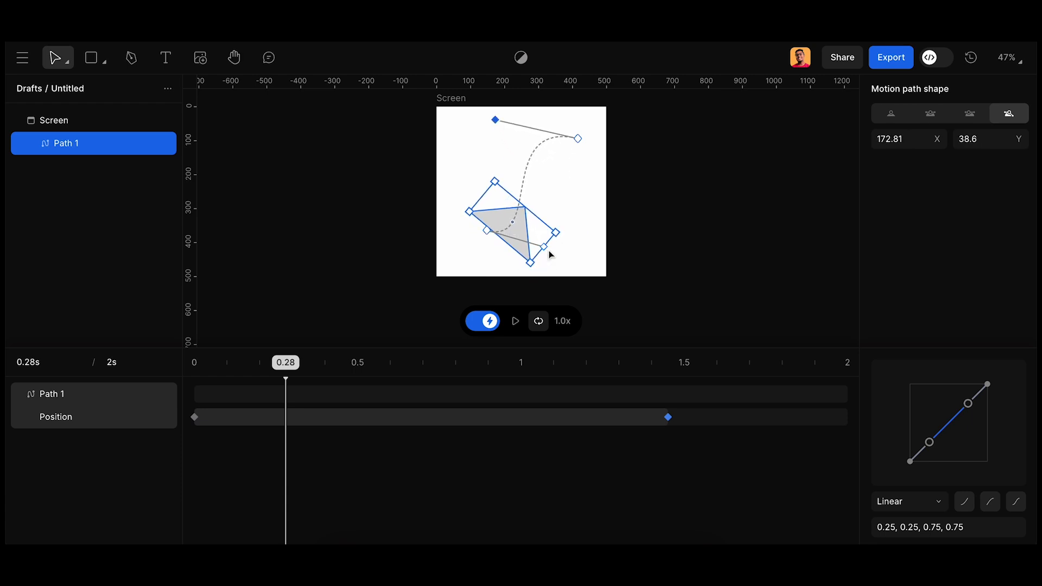
pyautogui.moveTo(544, 247); pyautogui.dragTo(638, 262)
pyautogui.moveTo(295, 371); pyautogui.dragTo(323, 300)
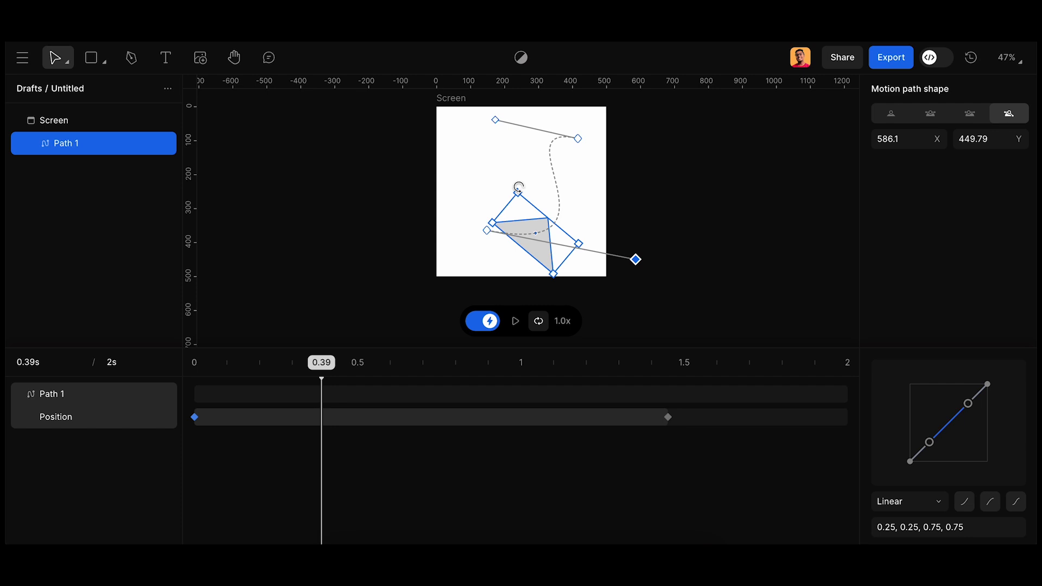
pyautogui.moveTo(518, 186); pyautogui.dragTo(540, 185)
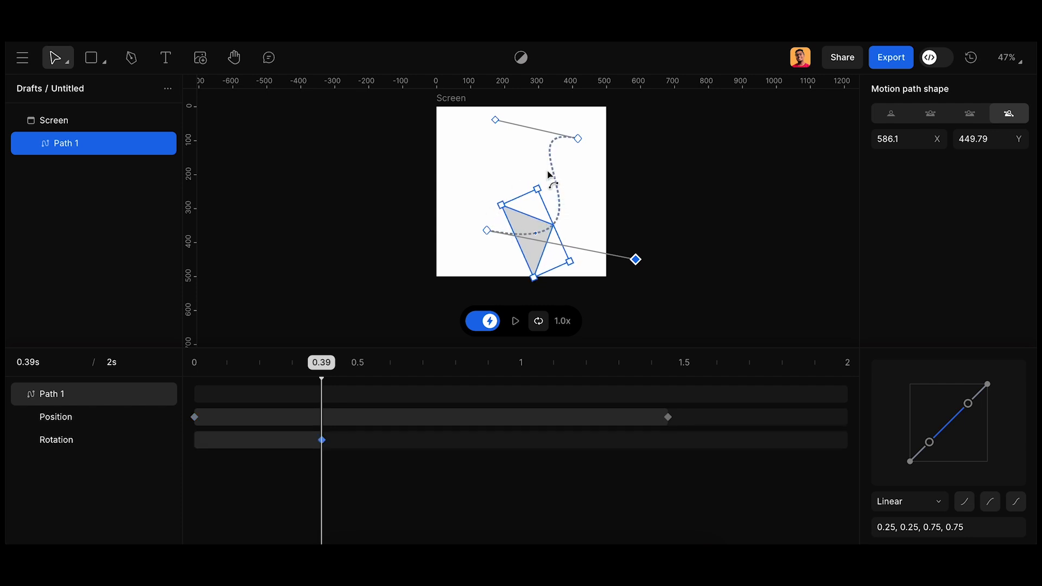
pyautogui.hotkey('ctrl', 'z')
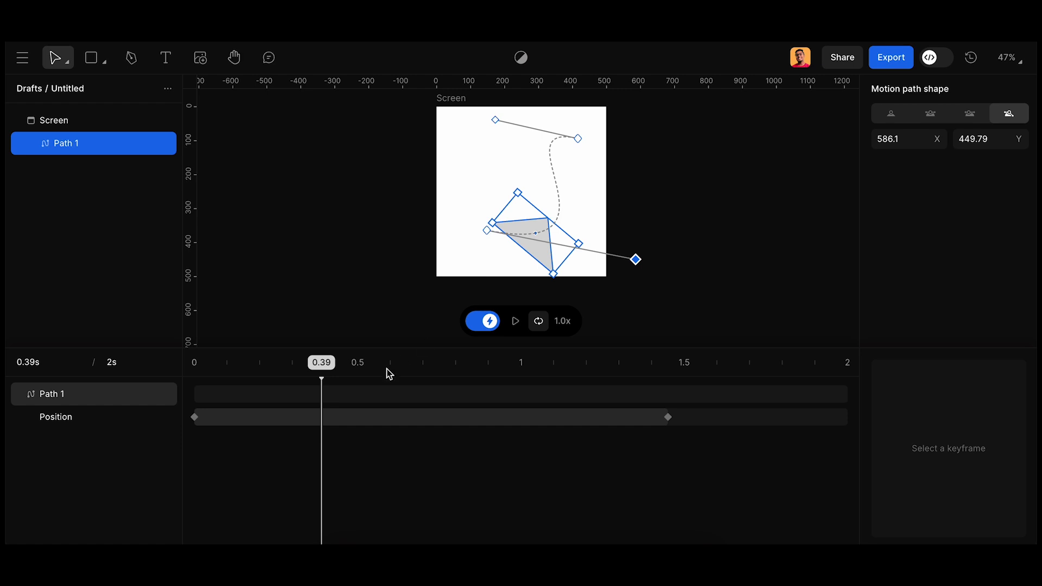
# Step: Make the triangle orient itself along its motion path and preview the animation from 0 s
pyautogui.click(517, 232)
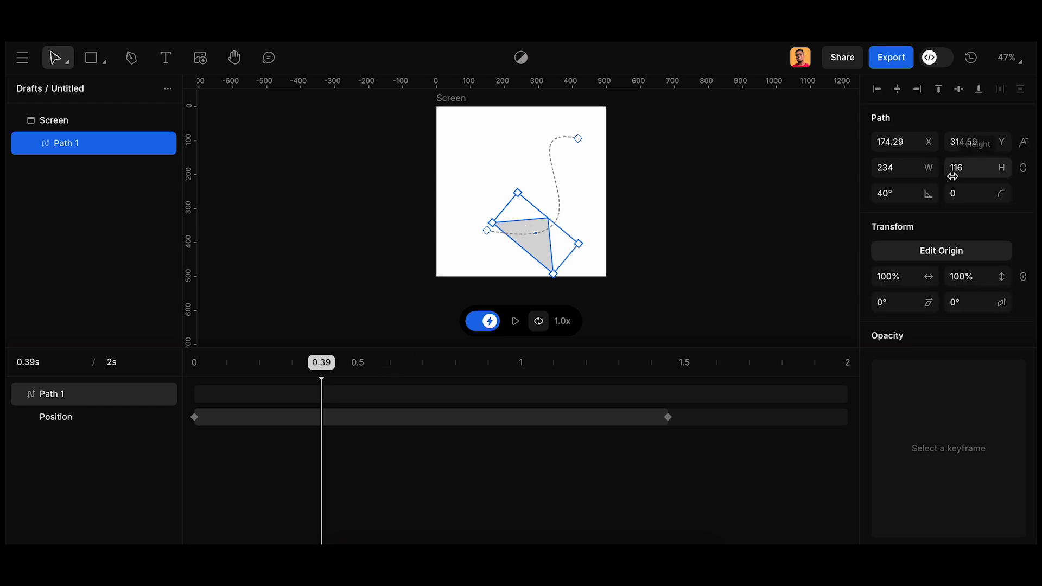
pyautogui.click(1025, 144)
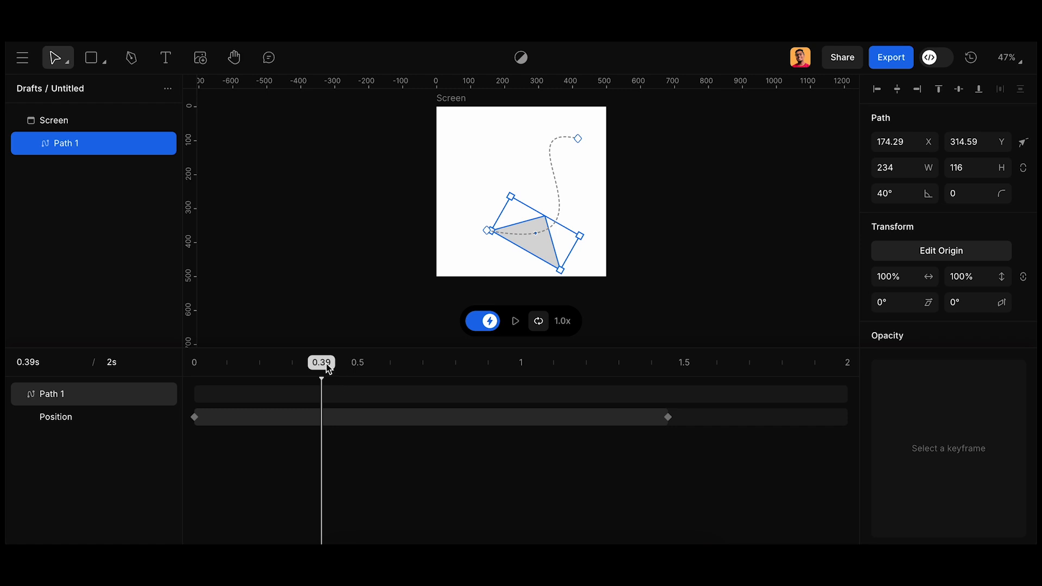
pyautogui.moveTo(329, 369); pyautogui.dragTo(191, 367)
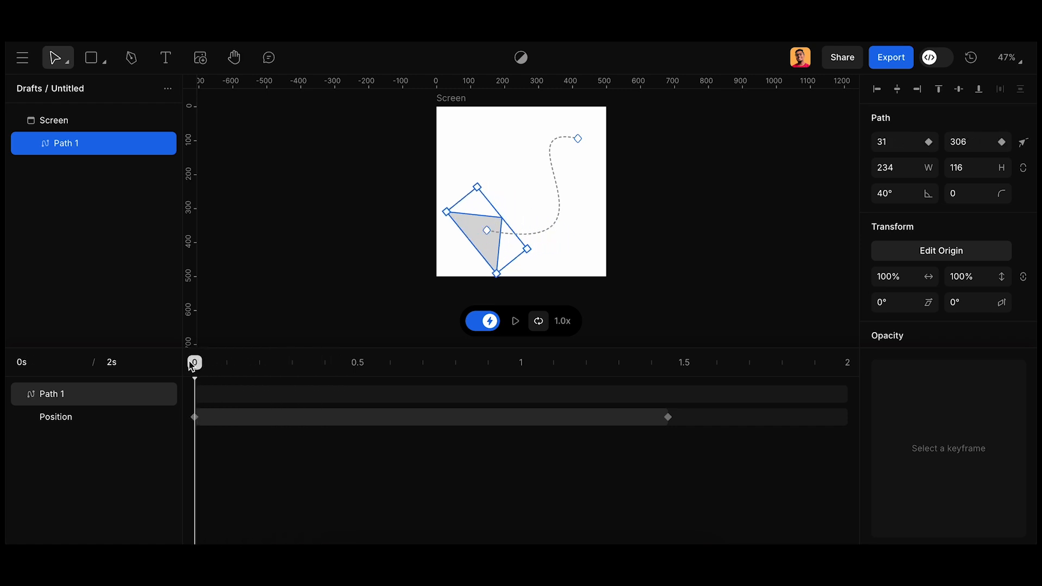
pyautogui.press('space')
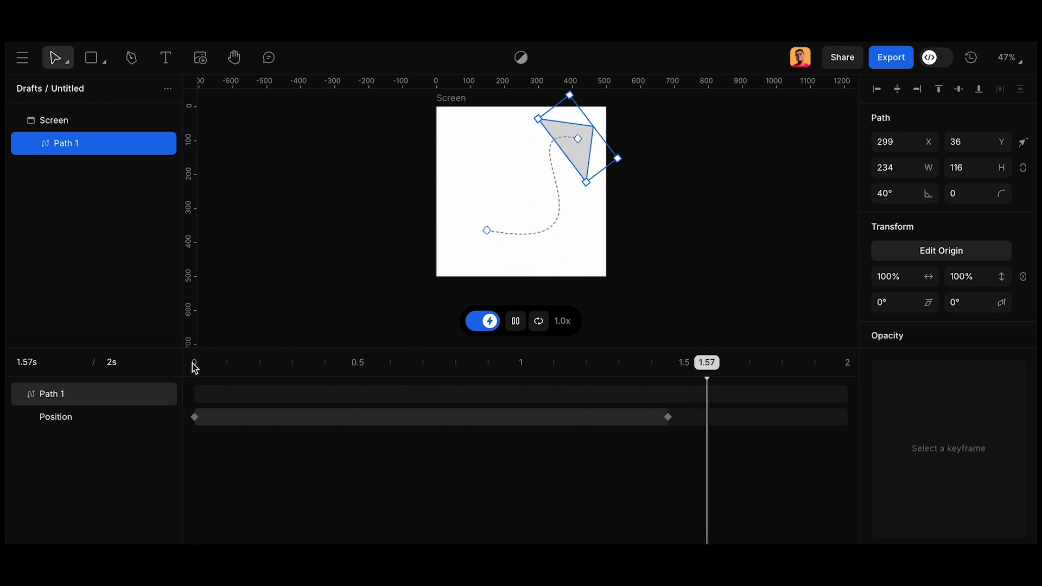
pyautogui.press('space')
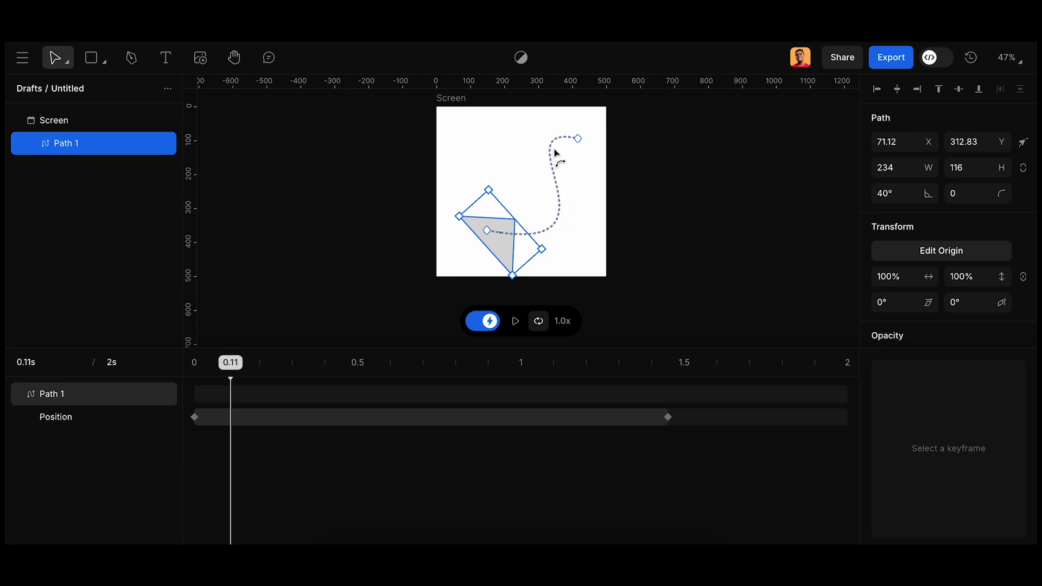
# Step: Move the motion path's end point to X 497.54, Y 110.29 and its start point to X 6.22, Y 346.46
pyautogui.click(578, 139)
pyautogui.moveTo(592, 143); pyautogui.dragTo(606, 145)
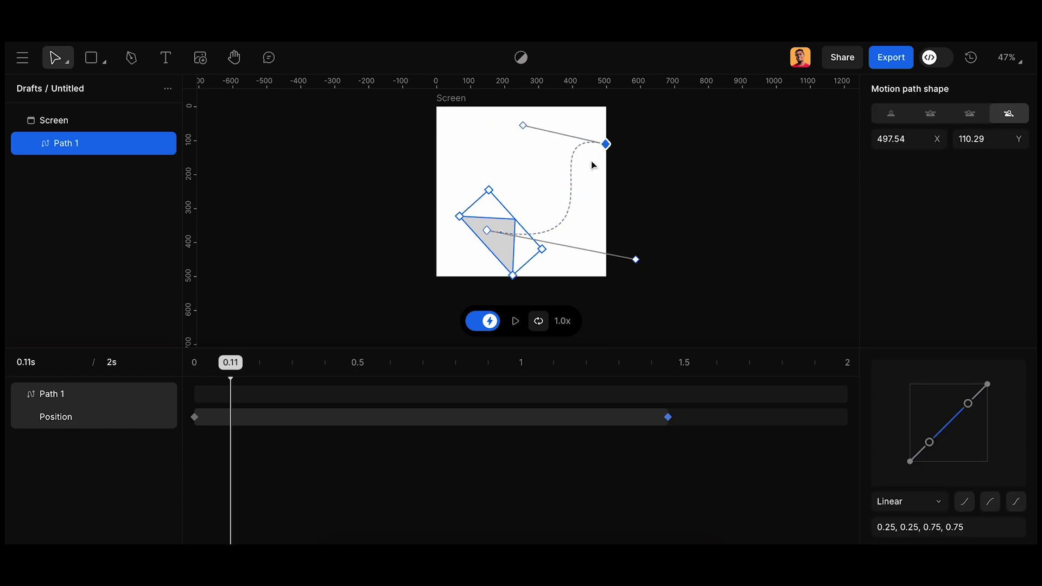
pyautogui.moveTo(493, 239); pyautogui.dragTo(441, 227)
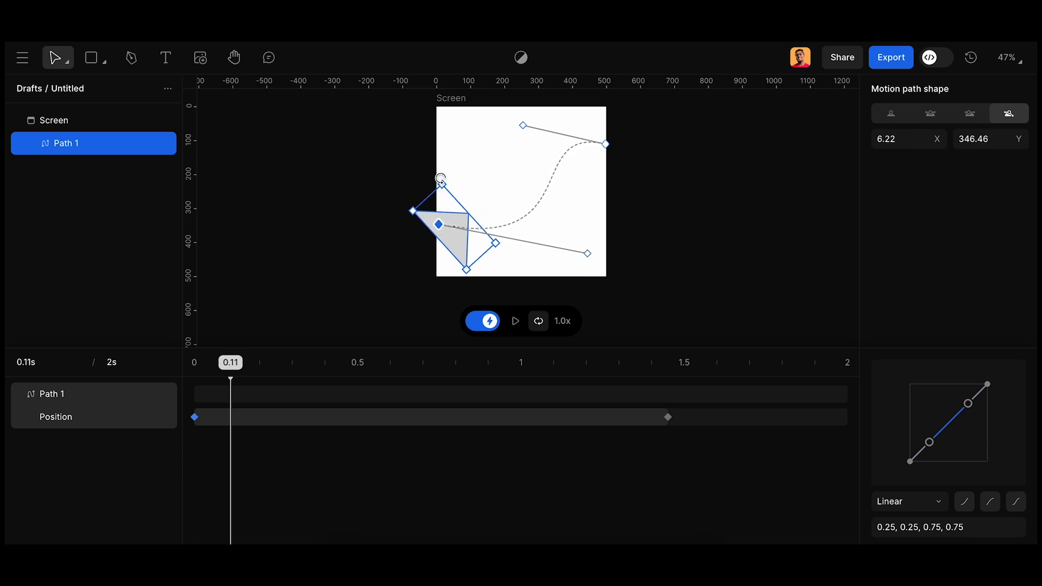
# Step: Rotate the triangle so its tip points along the path, move the rotation keyframe to 0 s, and preview the motion
pyautogui.moveTo(440, 177); pyautogui.dragTo(488, 170)
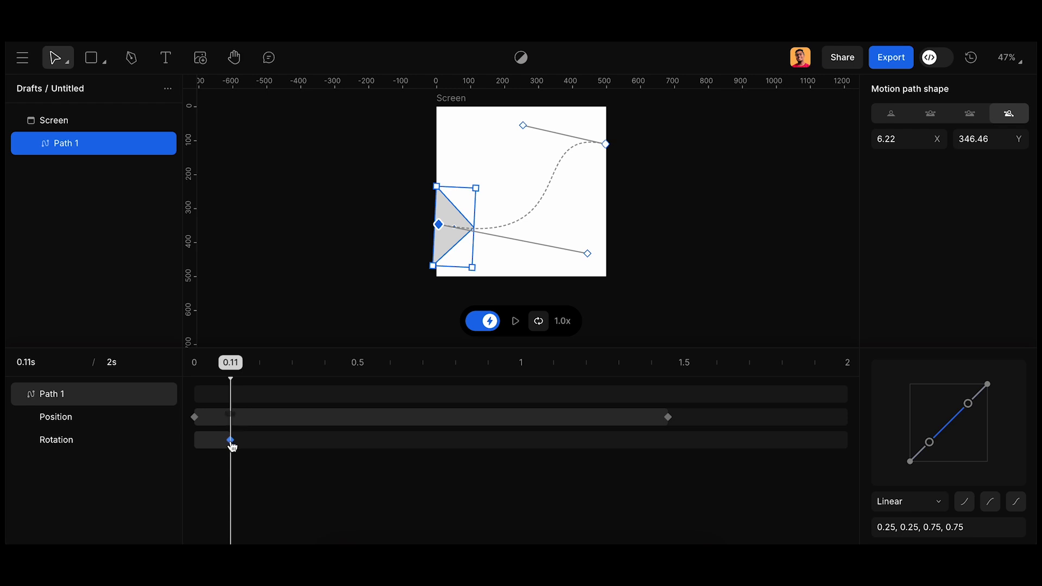
pyautogui.moveTo(230, 439); pyautogui.dragTo(175, 442)
pyautogui.press('space')
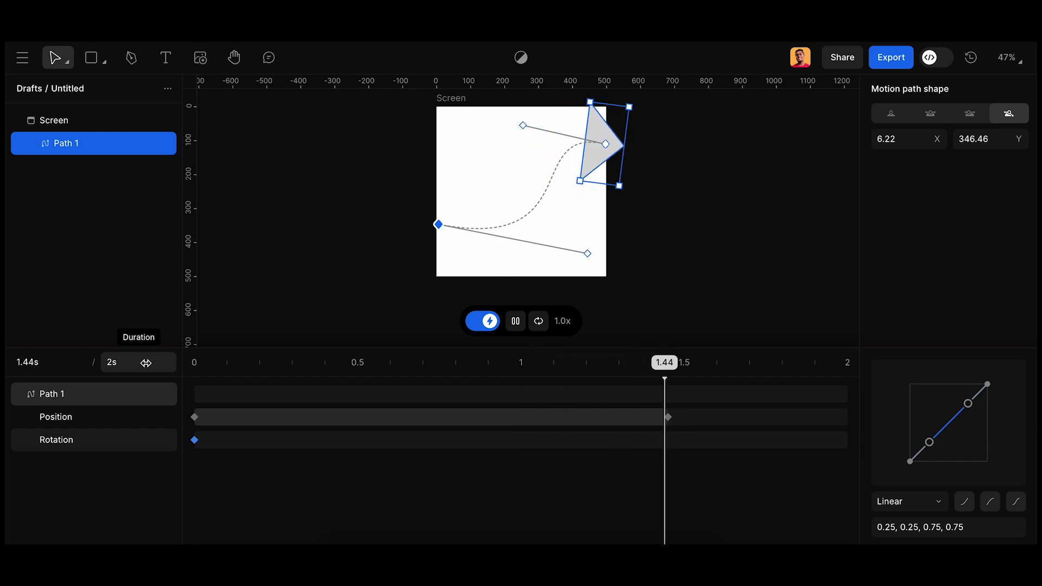
pyautogui.press('space')
pyautogui.click(252, 360)
pyautogui.press('space')
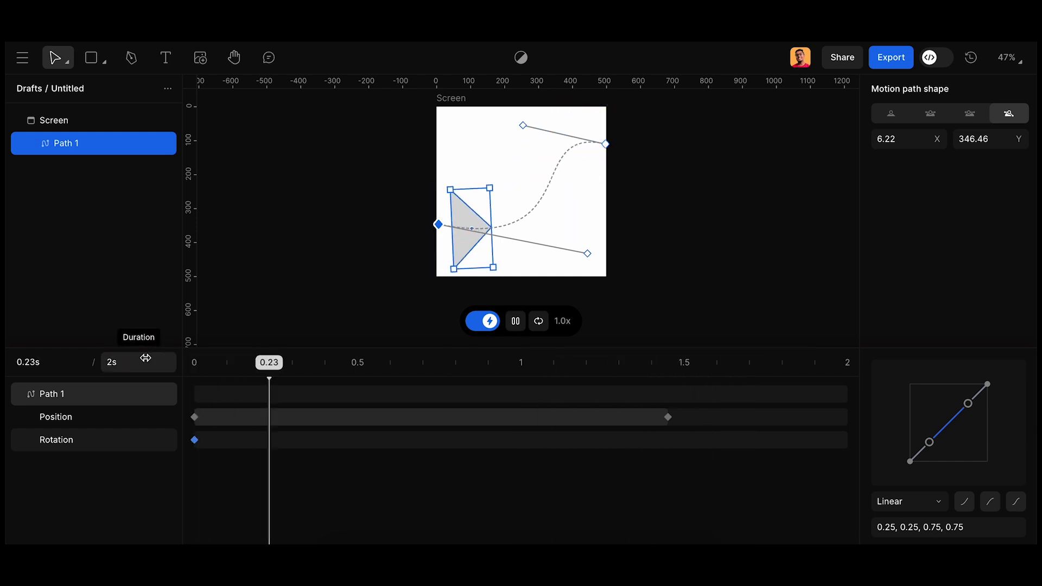
pyautogui.press('space')
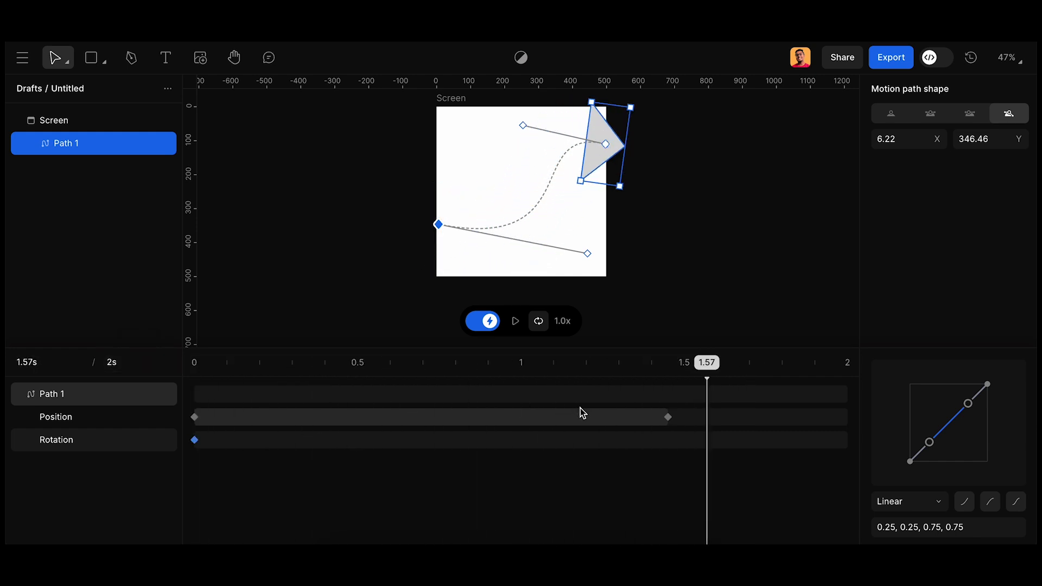
# Step: Set the easing of the 1.45 s position keyframe to Step and preview the motion from 0 s
pyautogui.click(667, 417)
pyautogui.click(904, 502)
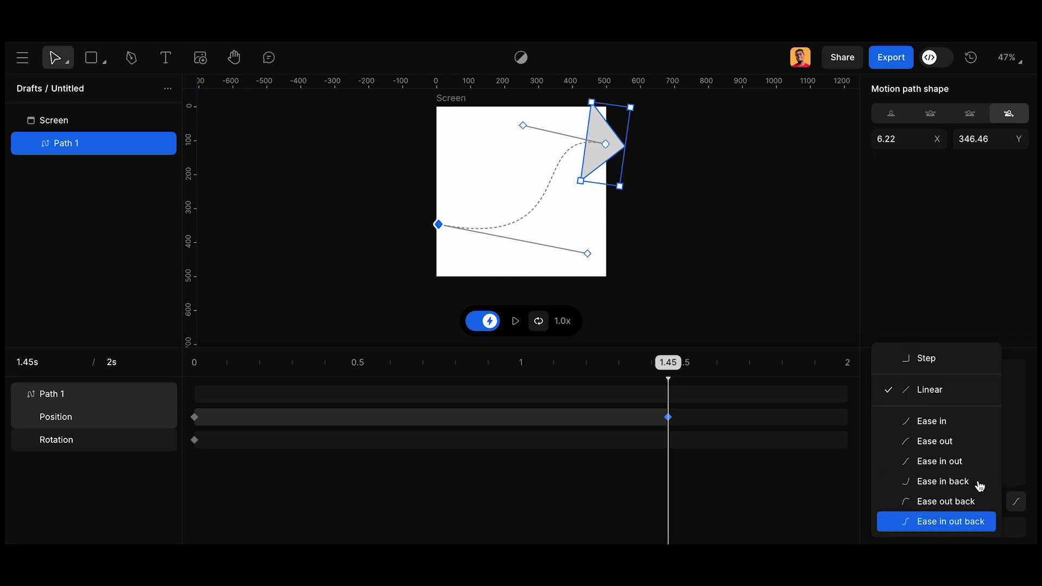
pyautogui.click(944, 360)
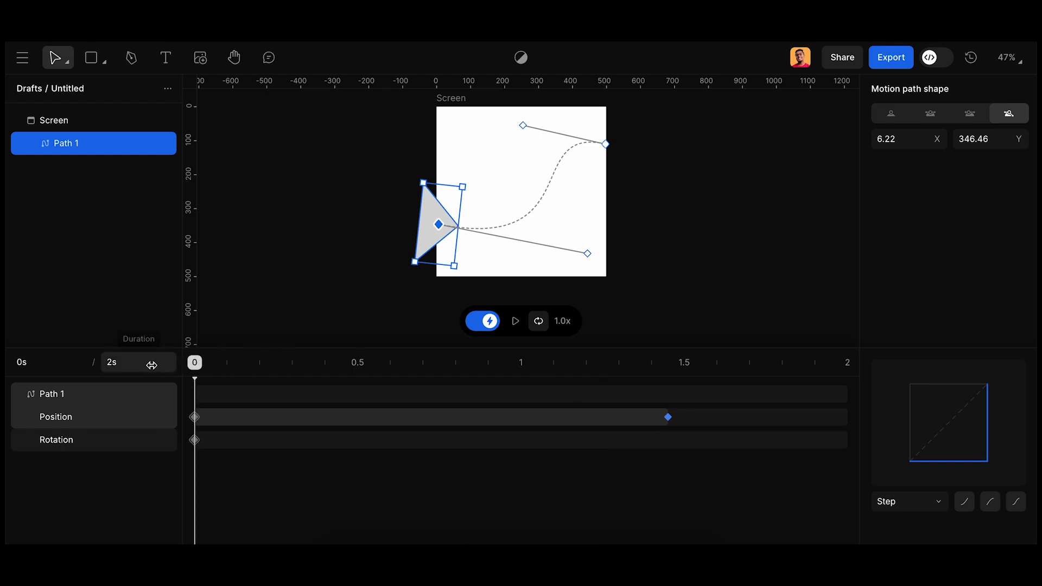
pyautogui.press('space')
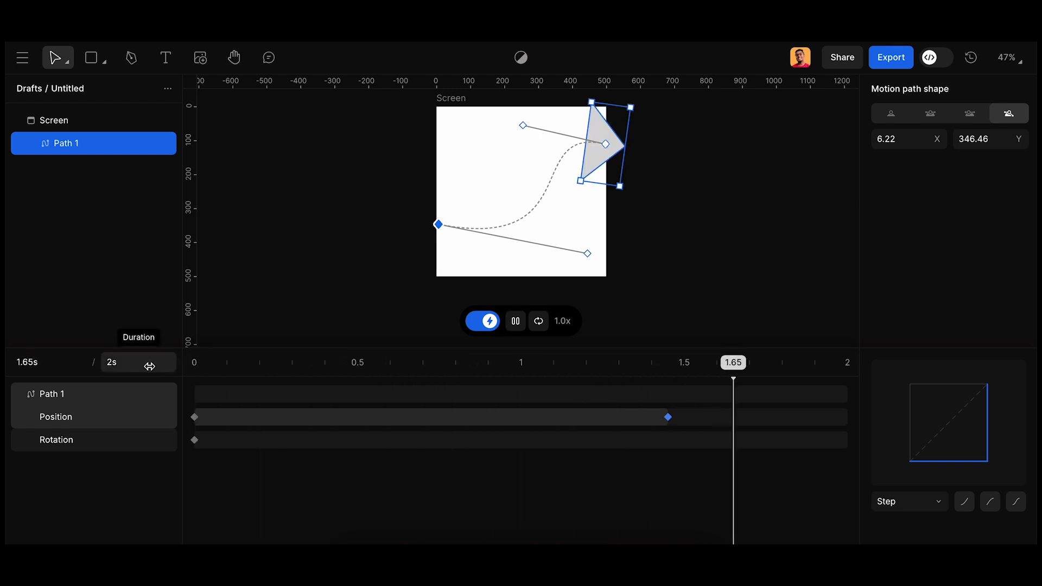
pyautogui.moveTo(302, 363); pyautogui.dragTo(182, 362)
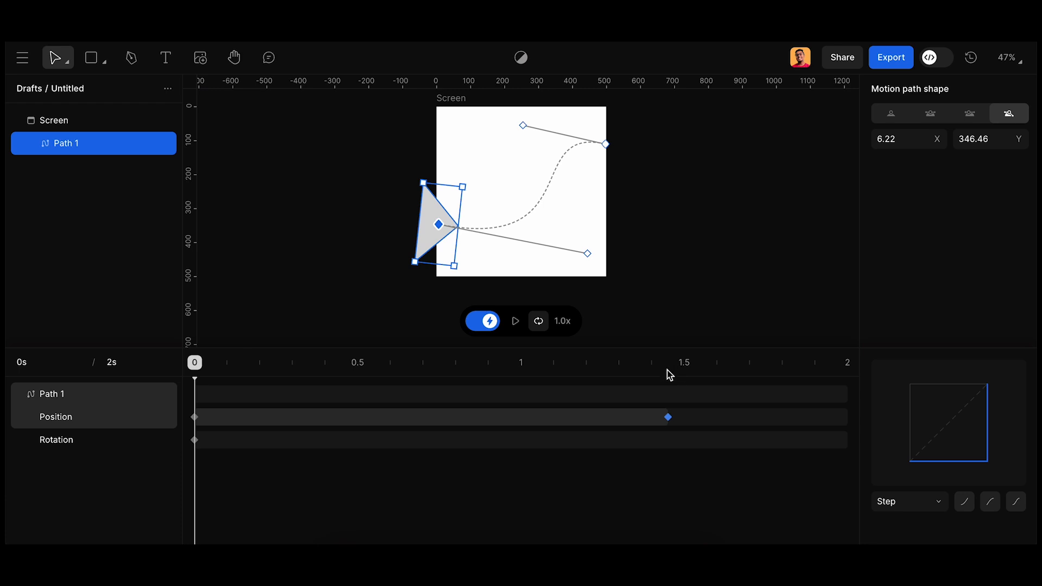
pyautogui.moveTo(673, 364); pyautogui.dragTo(655, 365)
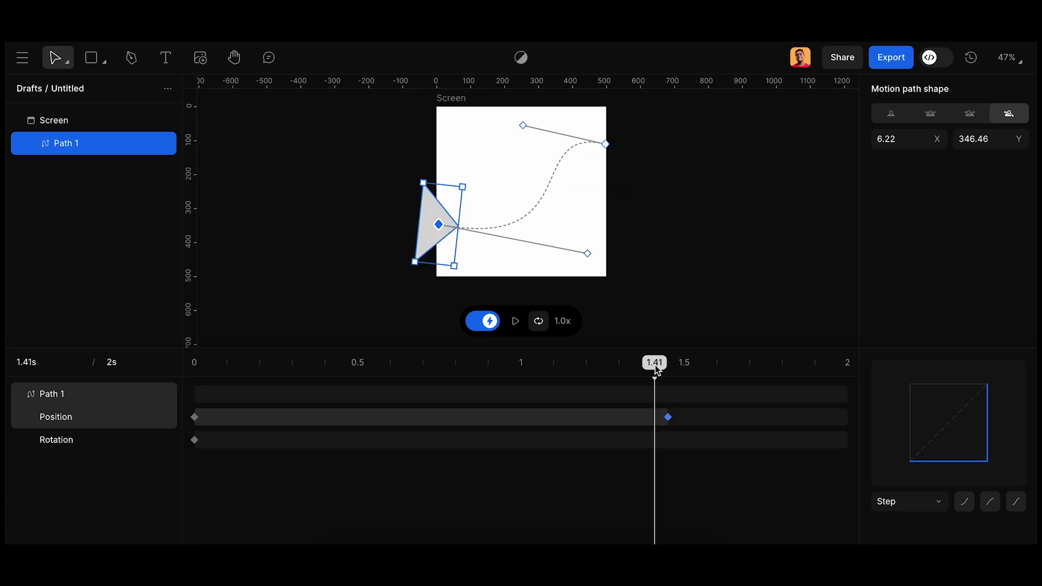
# Step: Give the 1.45 s position keyframe Ease out back easing and reshape its curve to a custom 0.66, 0.01, 0.26, 0.99
pyautogui.click(669, 418)
pyautogui.click(912, 502)
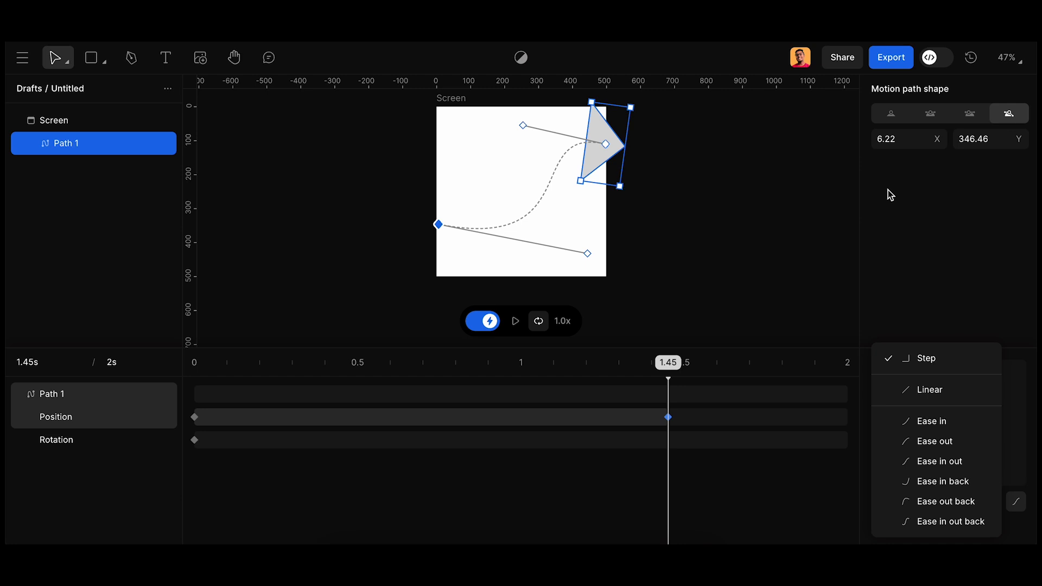
pyautogui.click(963, 508)
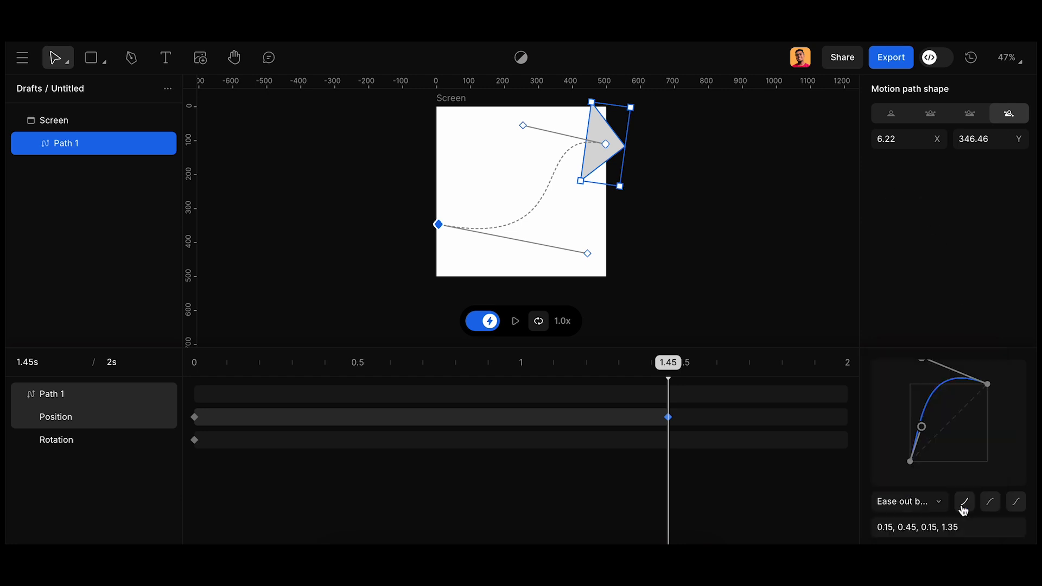
pyautogui.moveTo(921, 429); pyautogui.dragTo(960, 461)
pyautogui.moveTo(923, 362); pyautogui.dragTo(930, 387)
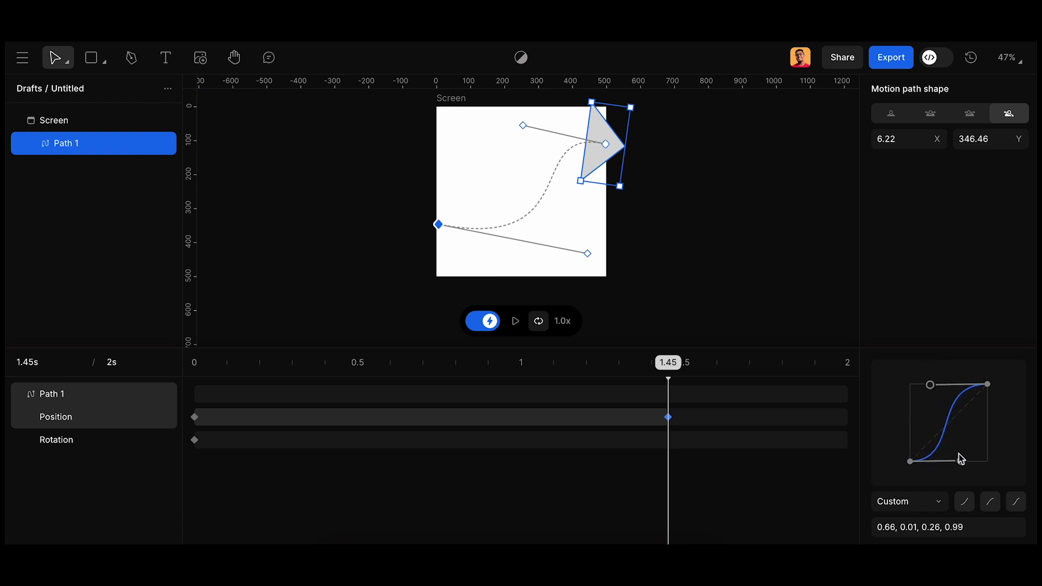
# Step: Reshape the 1.45 s position keyframe's easing curve to 1, -0.39, 0, 1.07 and preview the motion from 0 s
pyautogui.moveTo(960, 462); pyautogui.dragTo(986, 489)
pyautogui.moveTo(668, 362); pyautogui.dragTo(186, 385)
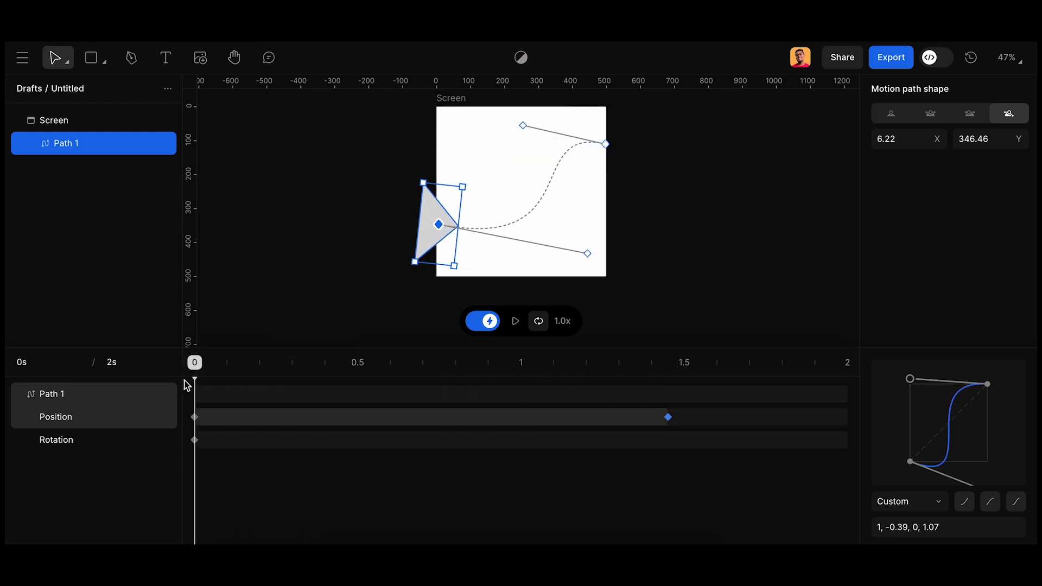
pyautogui.press('space')
pyautogui.press('space')
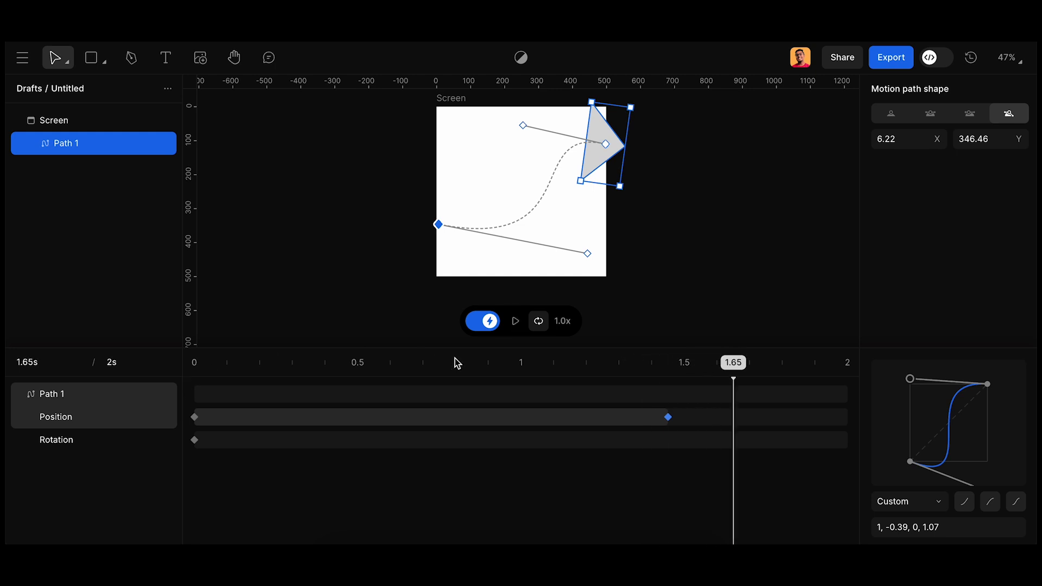
# Step: Adjust the easing curve to 1, -0.39, 0.4, 0.99, deselect the triangle, and preview the motion from 0 s
pyautogui.moveTo(909, 378); pyautogui.dragTo(940, 384)
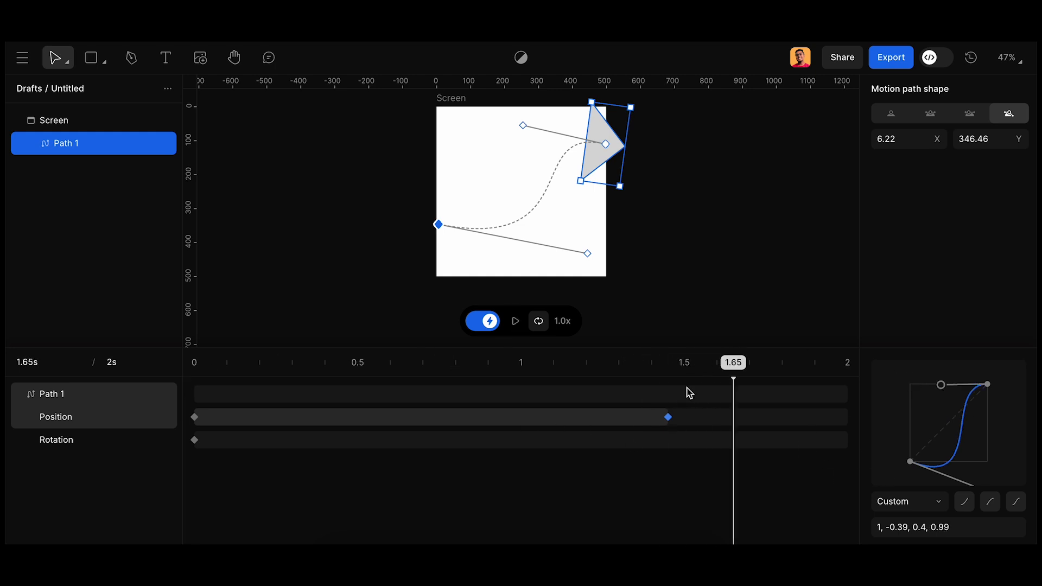
pyautogui.moveTo(734, 370); pyautogui.dragTo(174, 399)
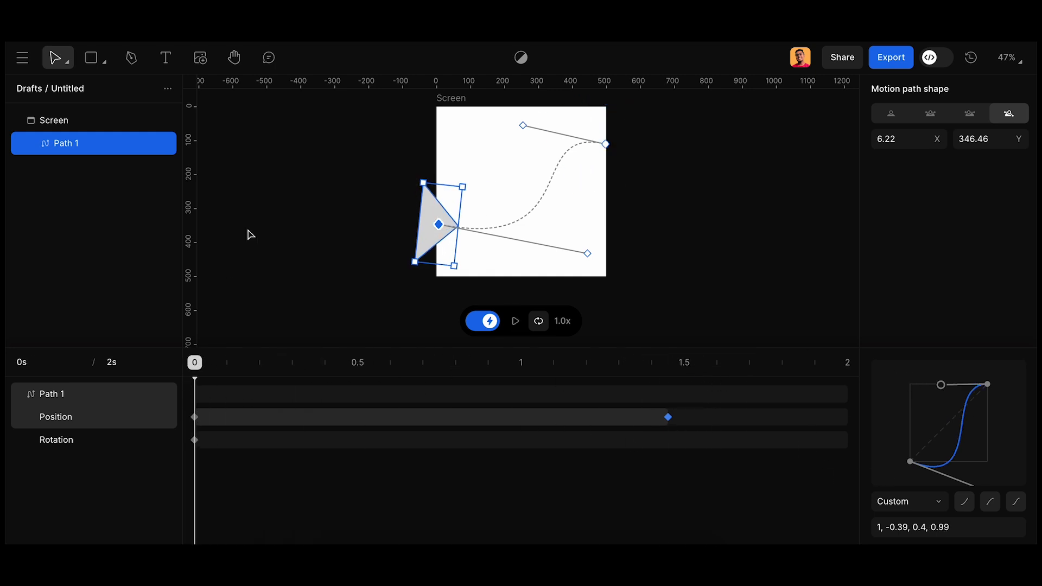
pyautogui.click(263, 212)
pyautogui.press('space')
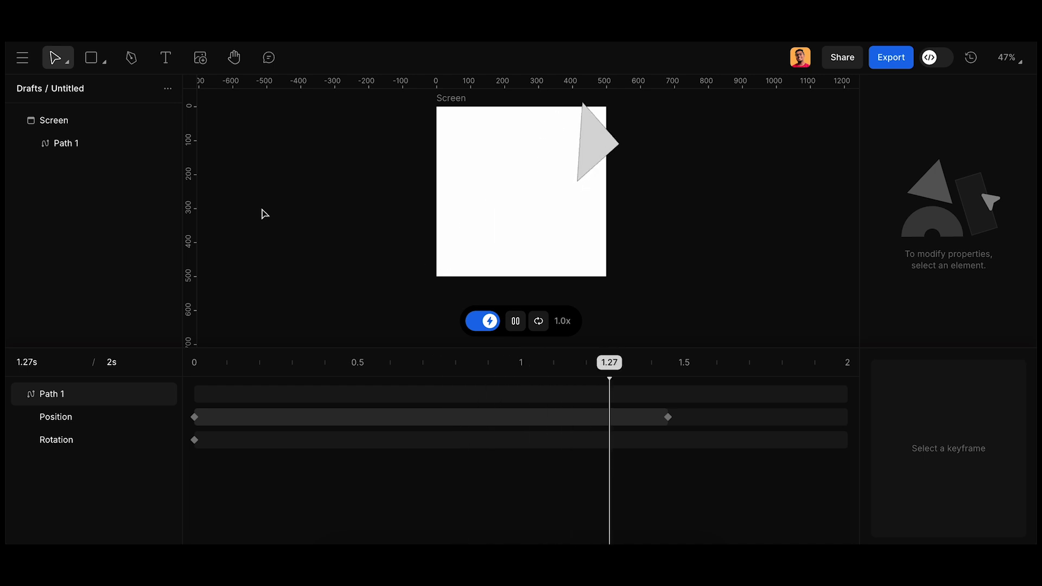
pyautogui.press('space')
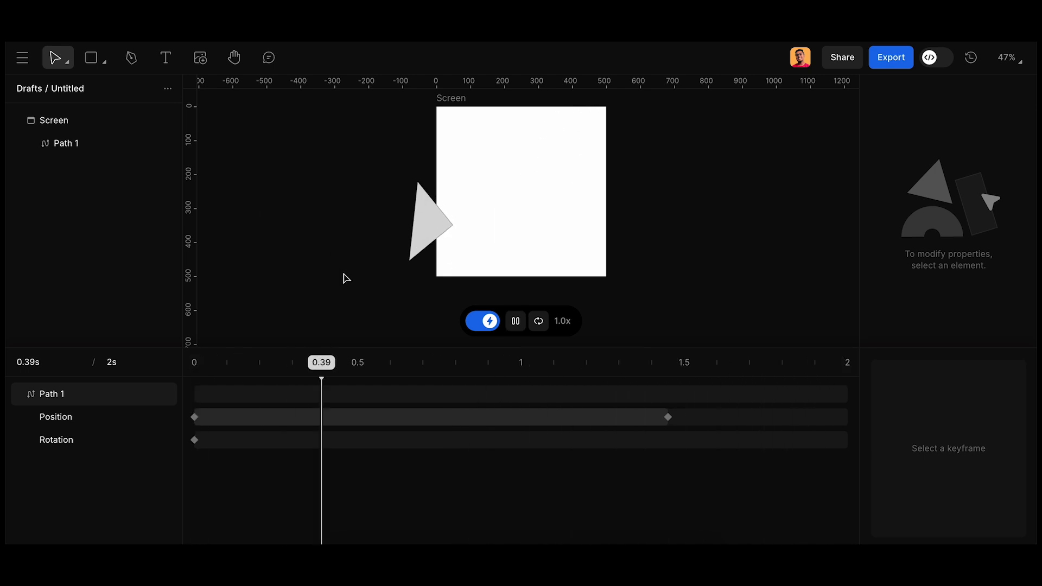
pyautogui.press('space')
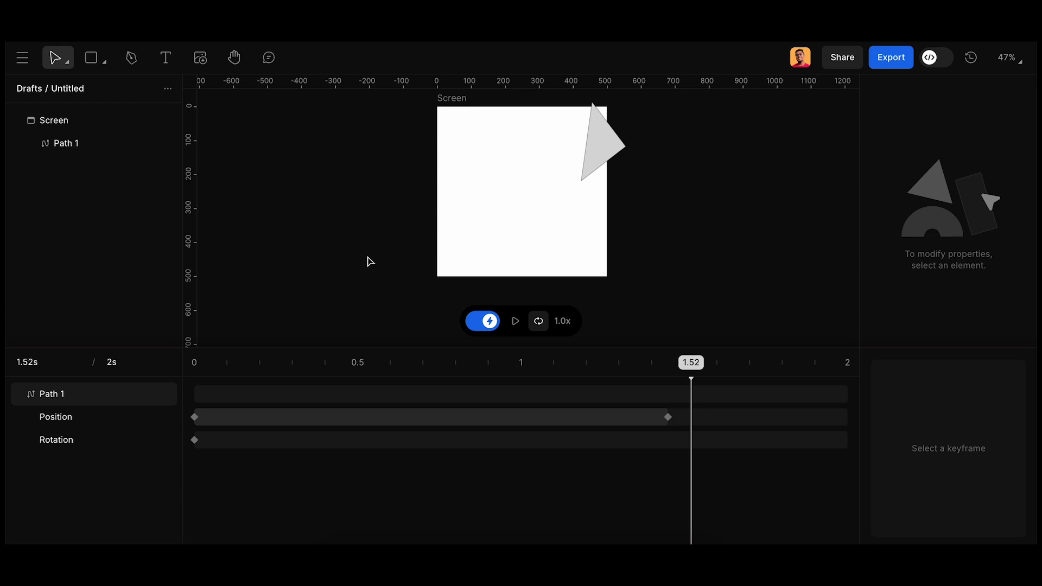
pyautogui.scroll(-3, 390, 212)
pyautogui.scroll(2, 390, 212)
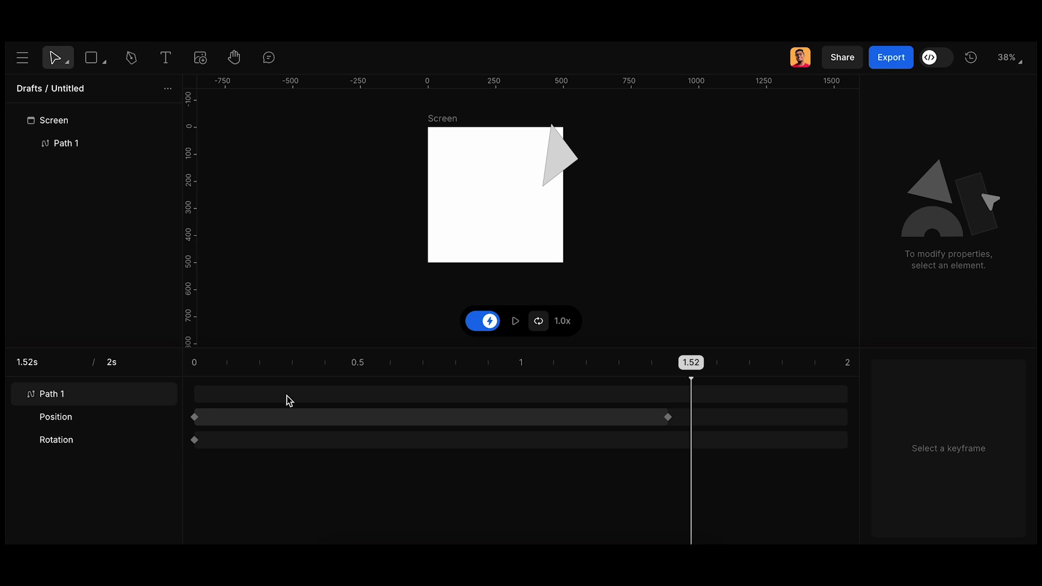
pyautogui.click(203, 371)
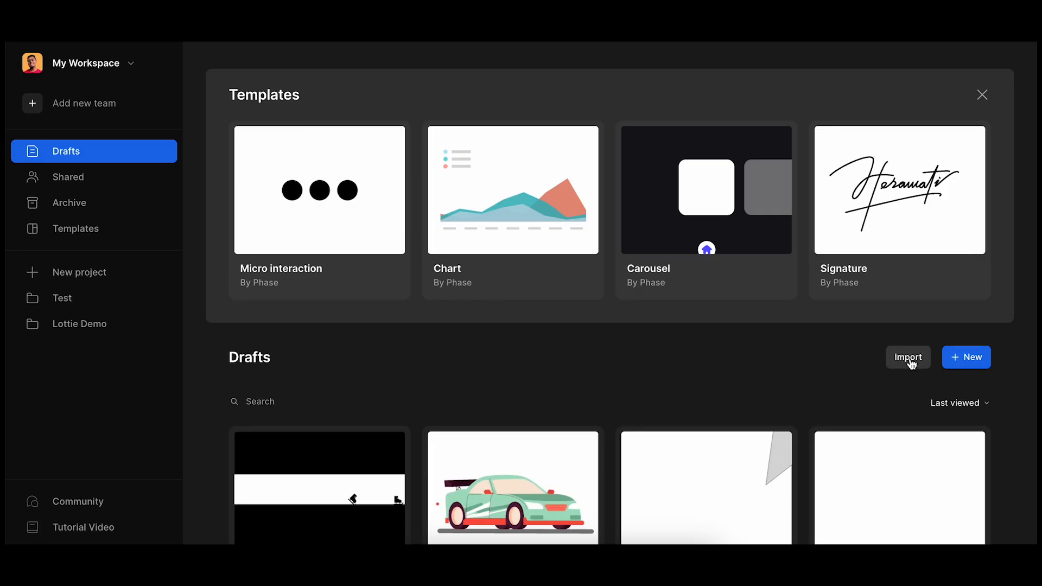
# Step: Open the file import dialog from the Drafts dashboard and dismiss it without choosing a file
pyautogui.click(910, 359)
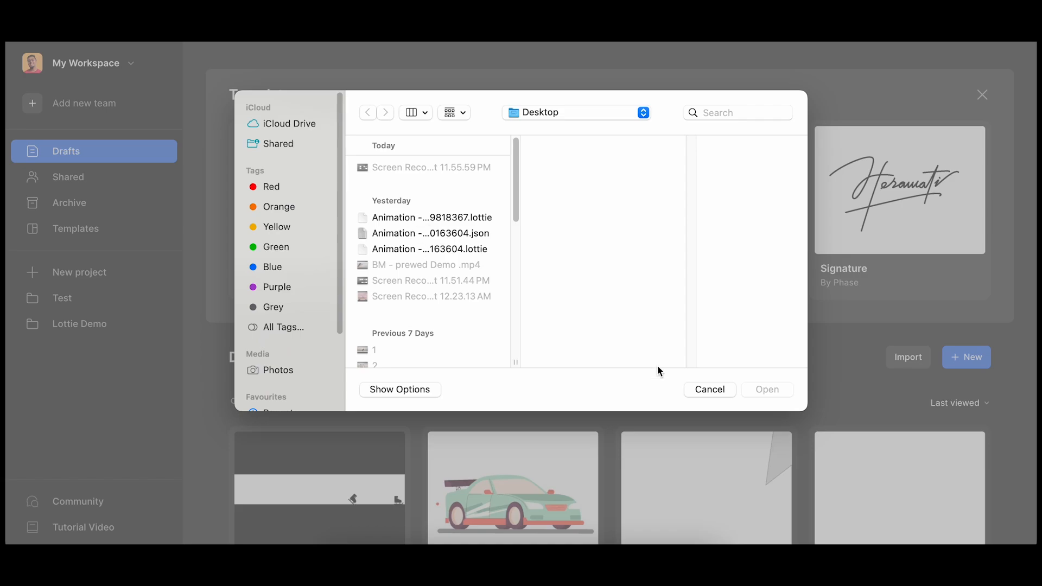
pyautogui.click(718, 388)
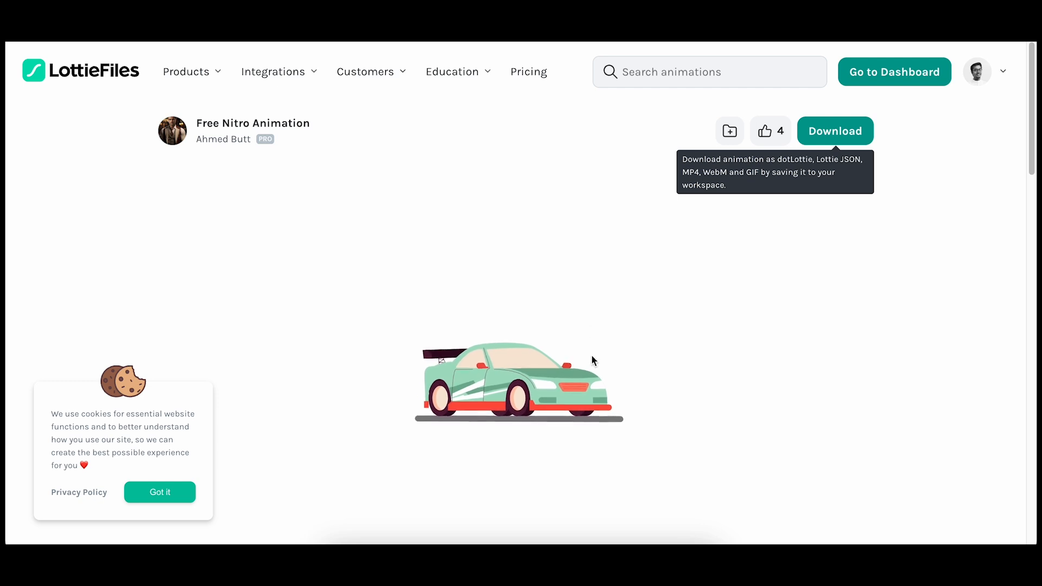
# Step: Look over the Free Nitro Animation page on LottieFiles, open its download options, and examine the dotLottie and Lottie JSON formats
pyautogui.scroll(-1, 561, 405)
pyautogui.scroll(-4, 559, 401)
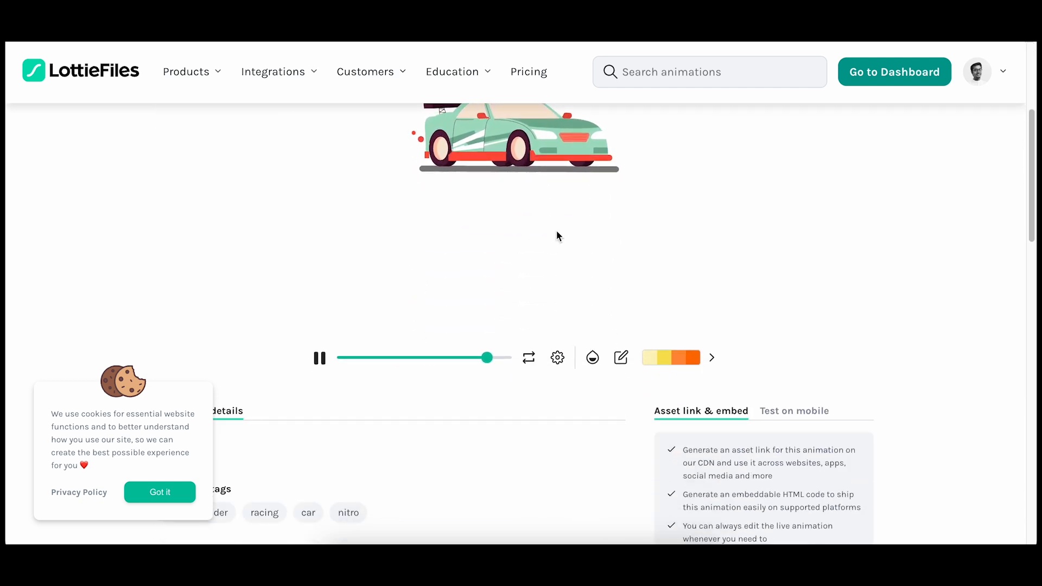
pyautogui.scroll(2, 558, 233)
pyautogui.scroll(2, 559, 232)
pyautogui.scroll(1, 741, 233)
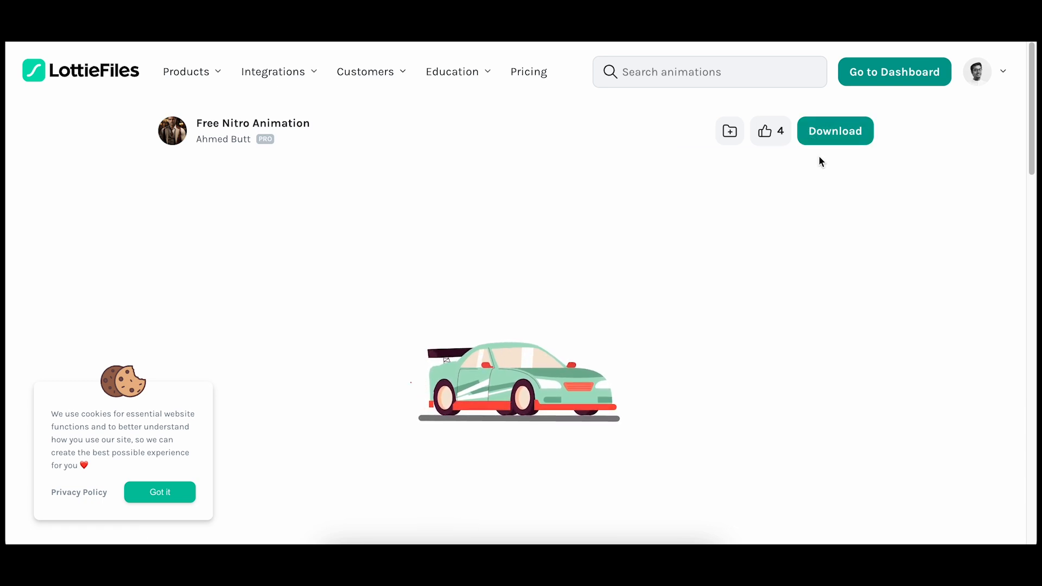
pyautogui.click(833, 130)
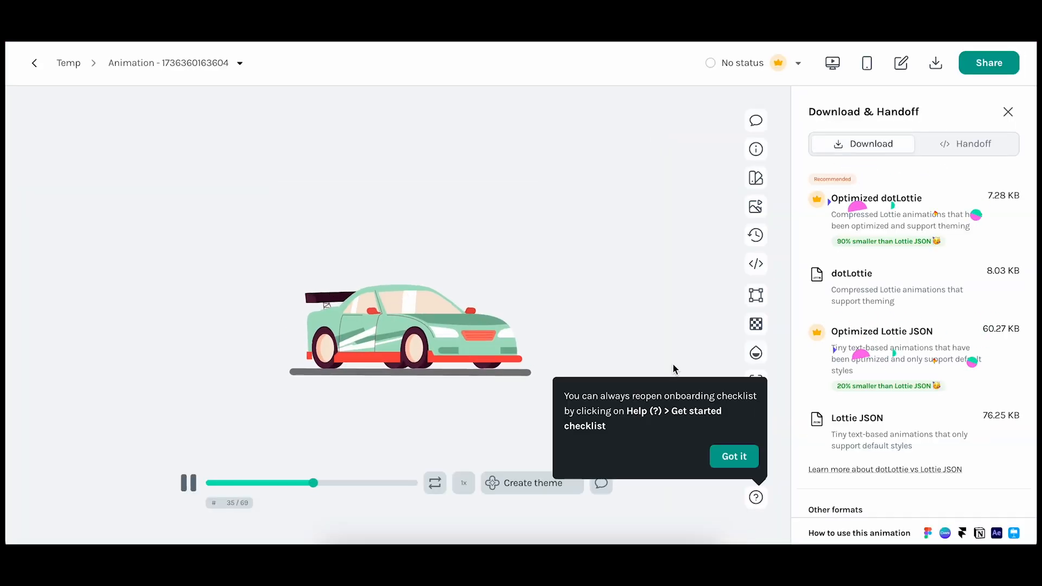
pyautogui.scroll(-1, 955, 369)
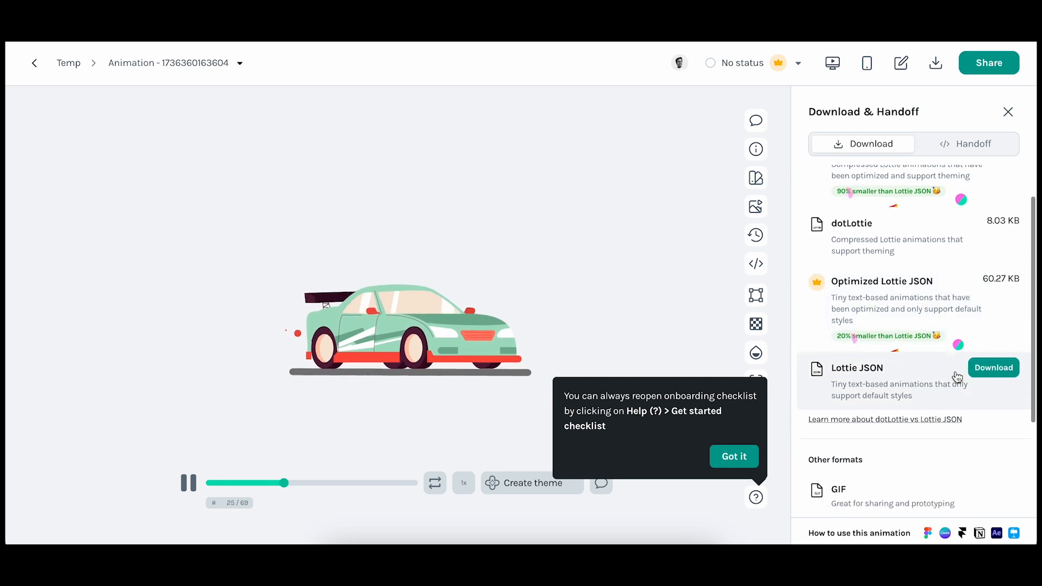
pyautogui.scroll(1, 923, 322)
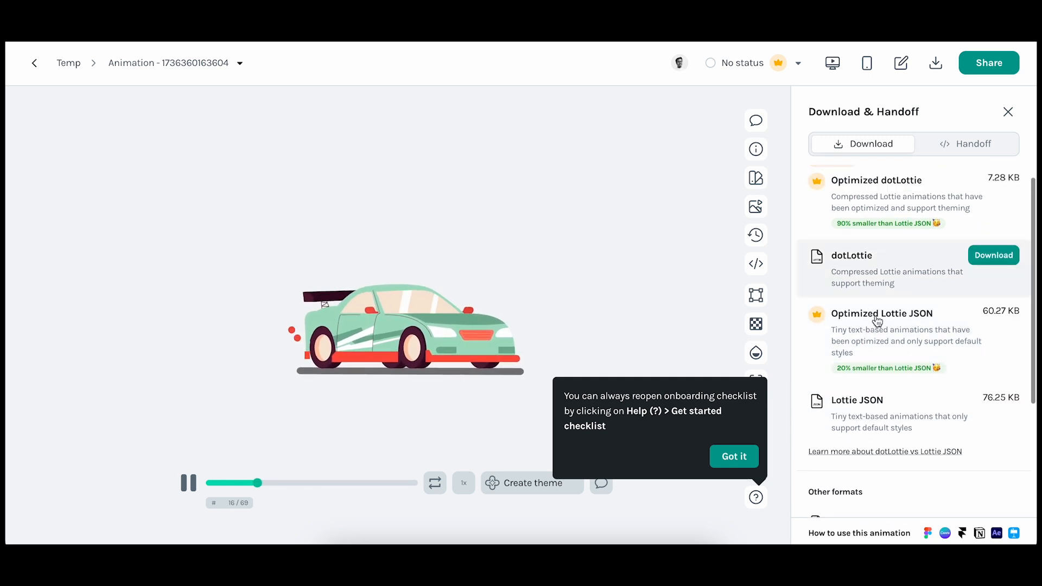
pyautogui.moveTo(928, 255)
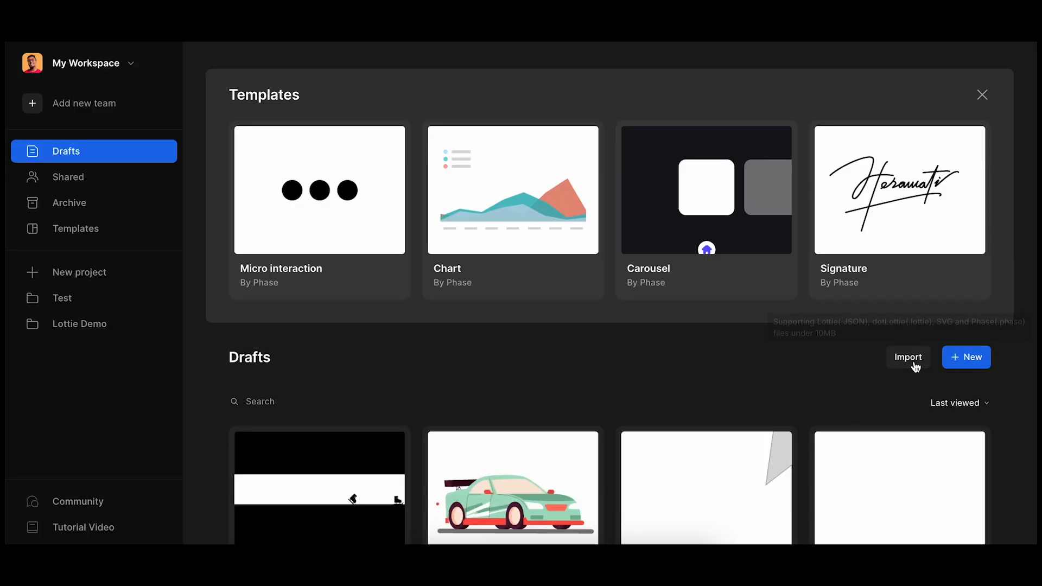
# Step: Switch back to Phase, check the Lottie files available for import on the Desktop, and cancel the import
pyautogui.click(915, 363)
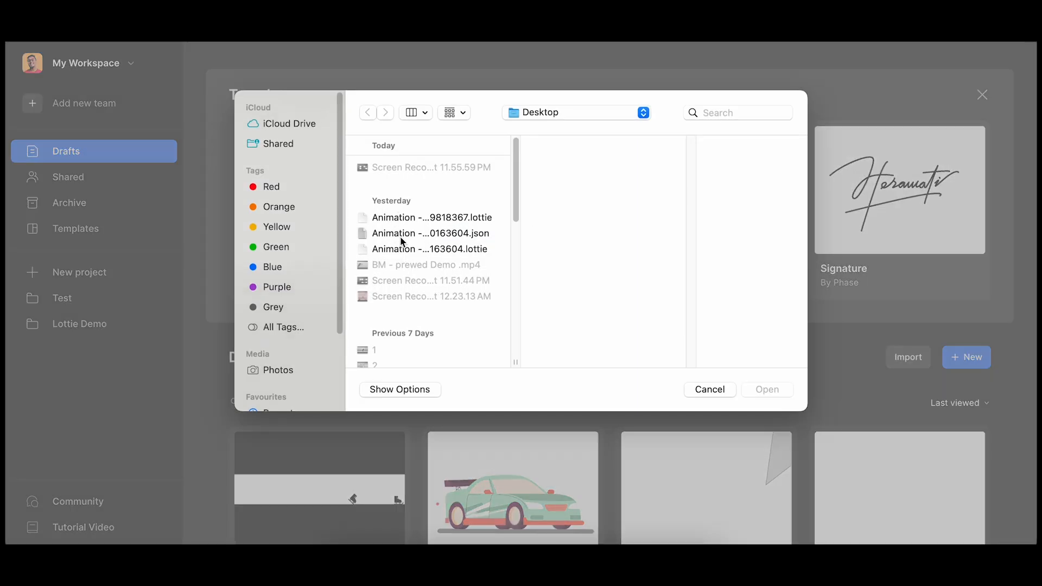
pyautogui.click(710, 390)
# Step: Open the already imported car animation from the drafts and dismiss the getting-started video
pyautogui.scroll(-5, 533, 435)
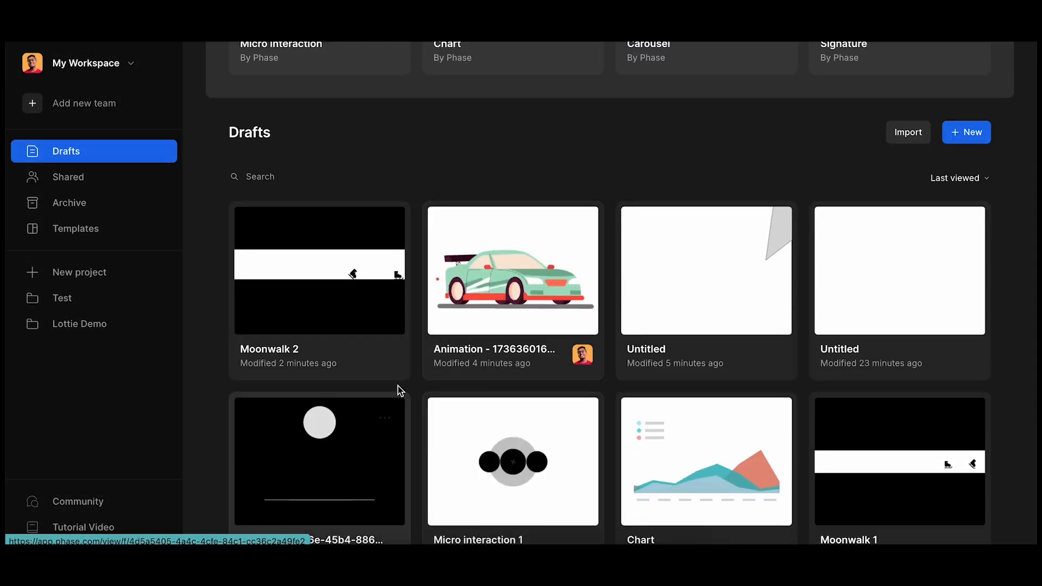
pyautogui.scroll(2, 400, 380)
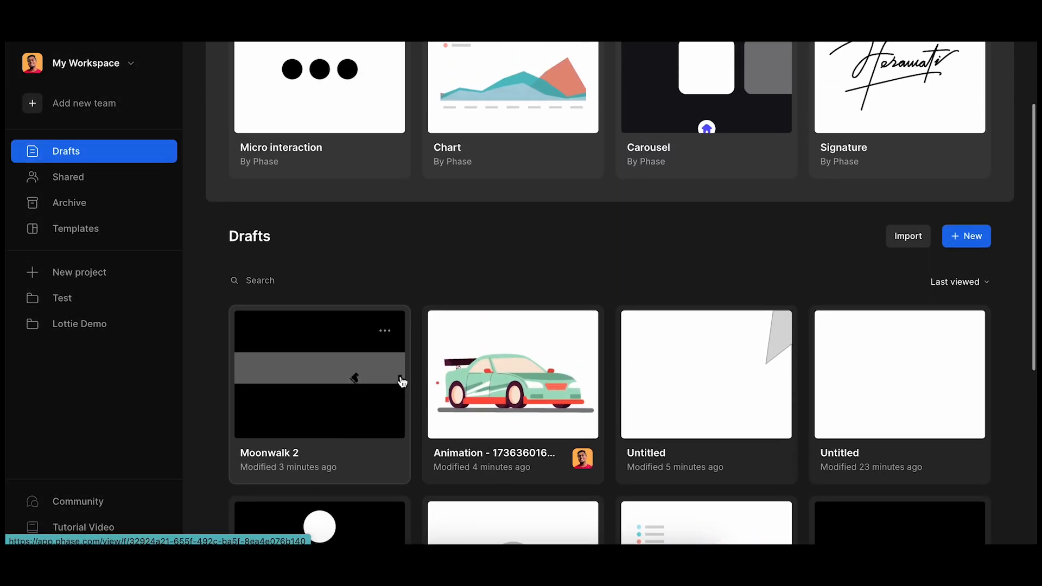
pyautogui.click(500, 380)
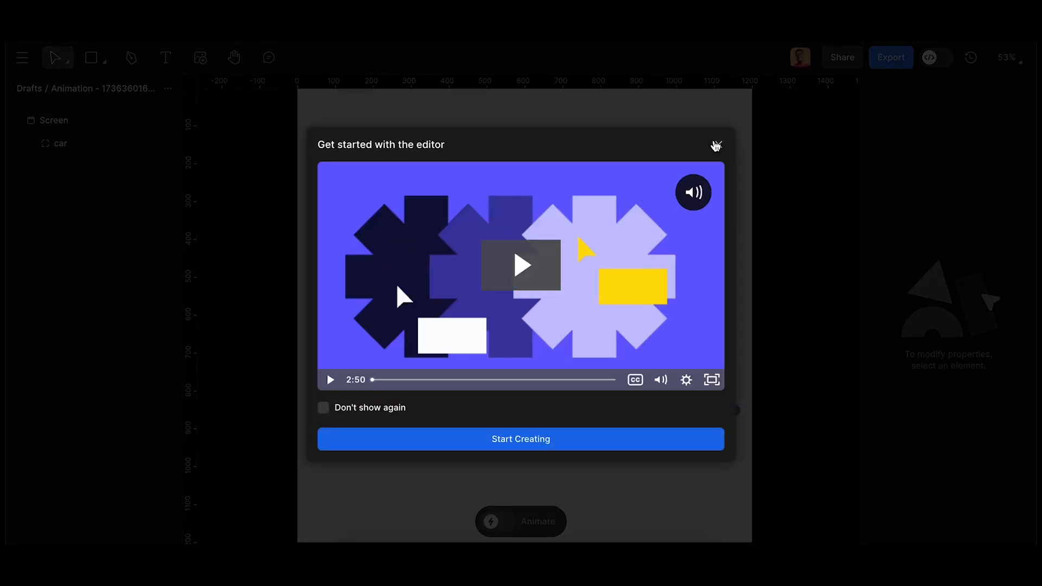
pyautogui.click(716, 146)
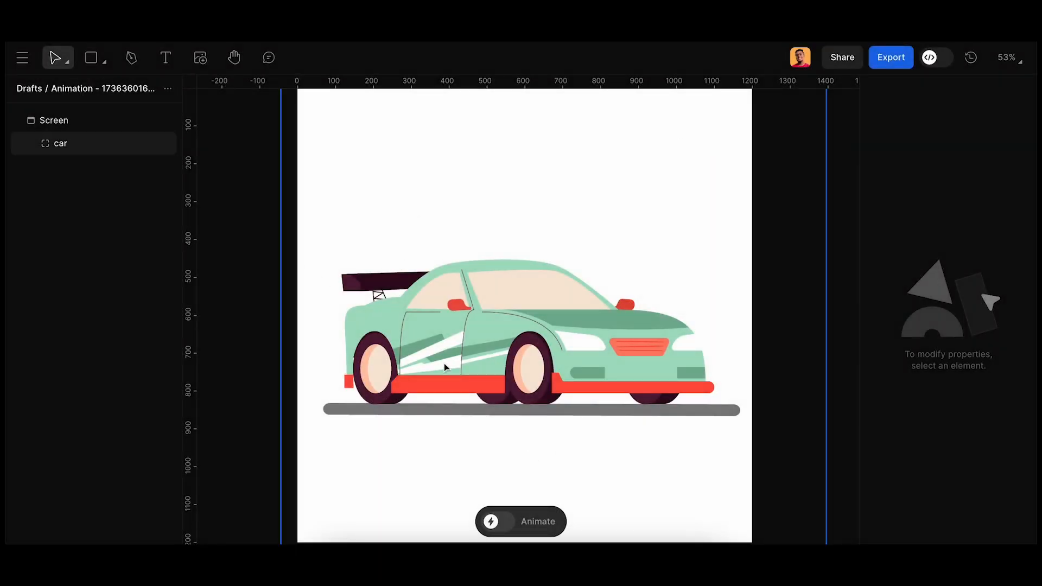
# Step: Turn on Animate mode, play the imported car animation with the whole screen in view, and return to design mode
pyautogui.click(522, 524)
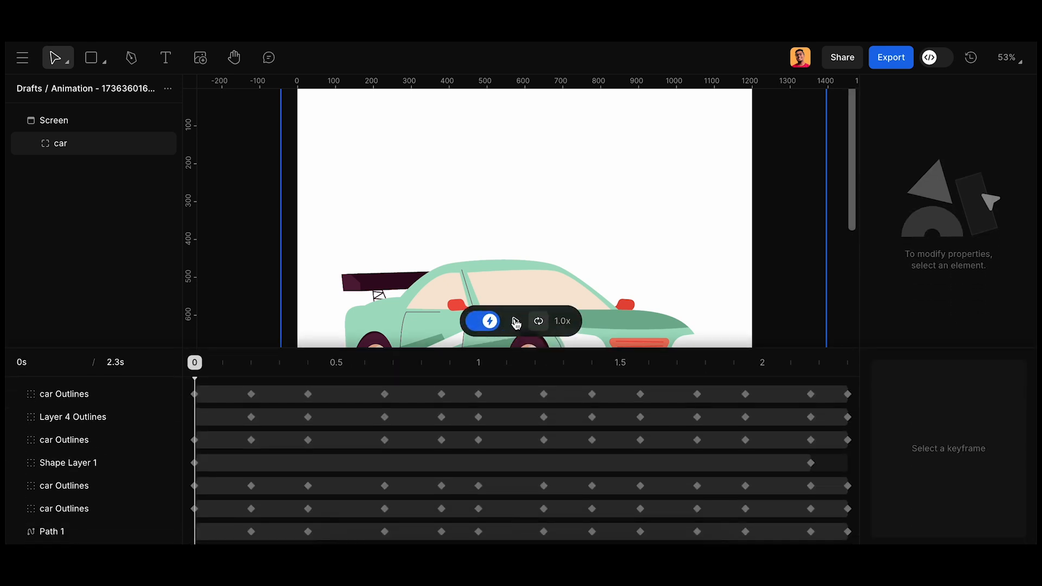
pyautogui.click(515, 323)
pyautogui.scroll(-10, 563, 260)
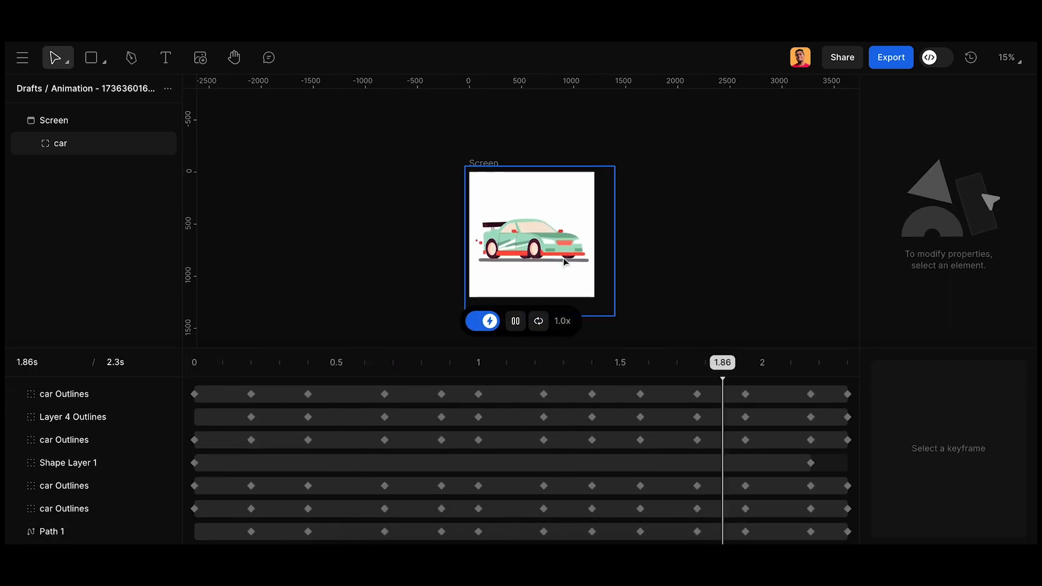
pyautogui.scroll(5, 563, 258)
pyautogui.scroll(-4, 563, 258)
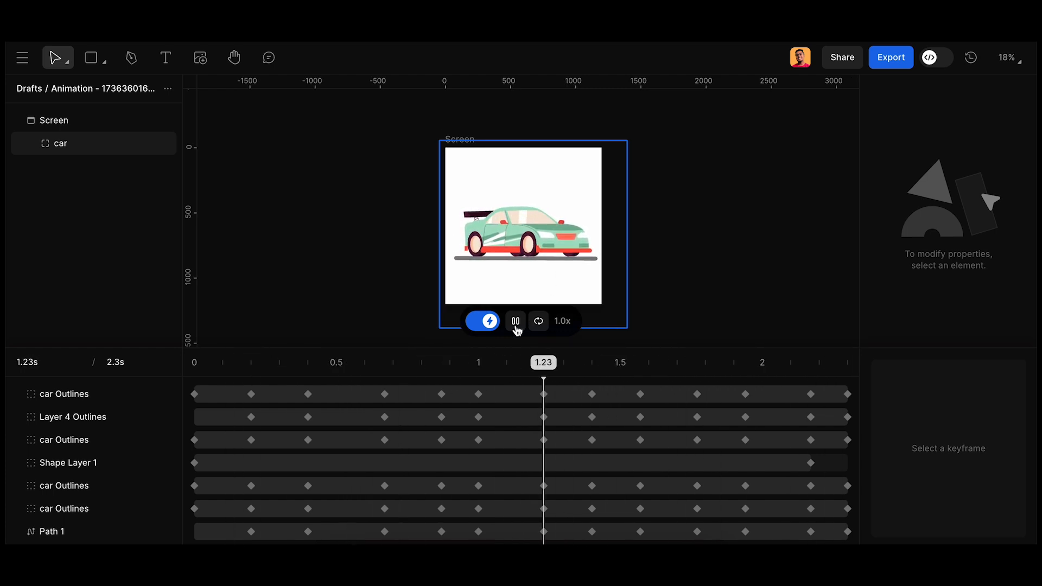
pyautogui.click(486, 322)
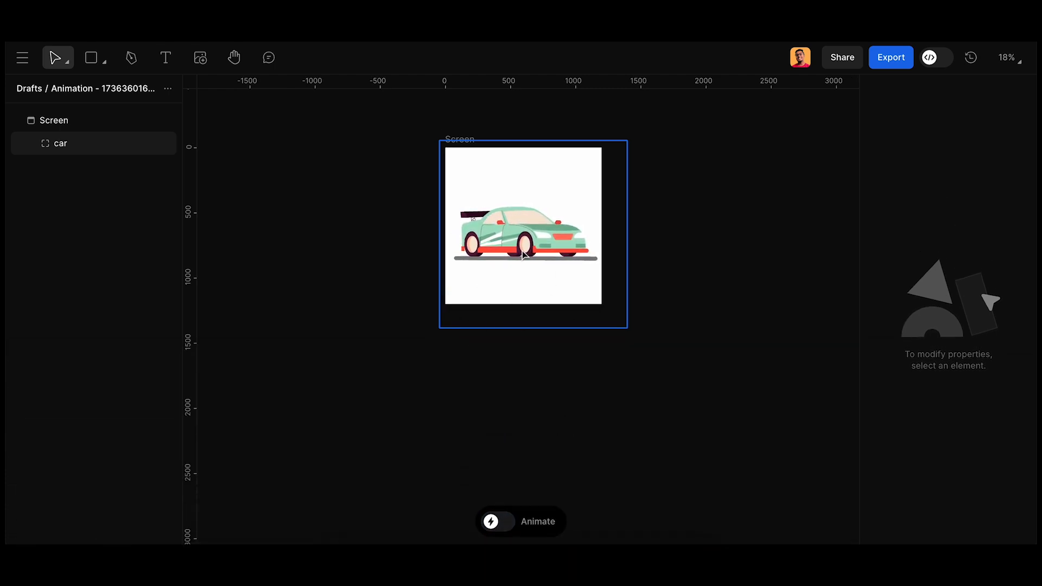
# Step: Change the fill of the car's main body path to dark green 086639, and clear the selection
pyautogui.click(524, 226)
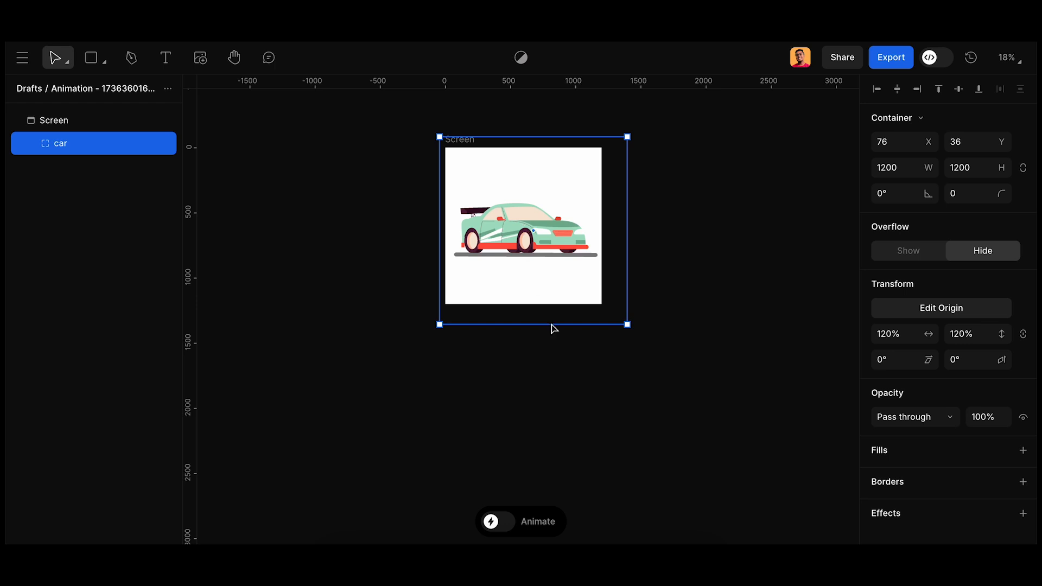
pyautogui.scroll(10, 483, 225)
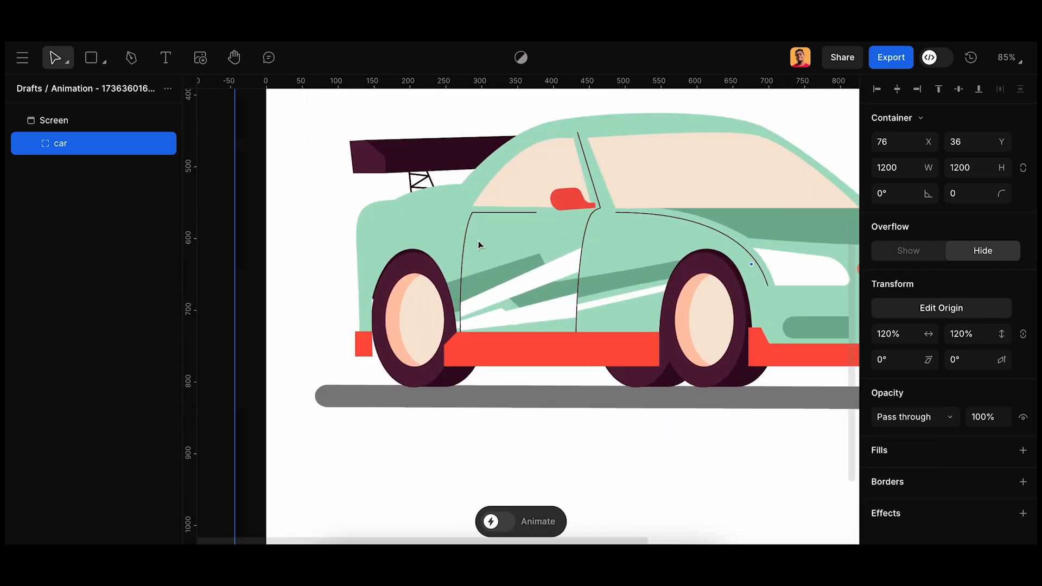
pyautogui.click(410, 226)
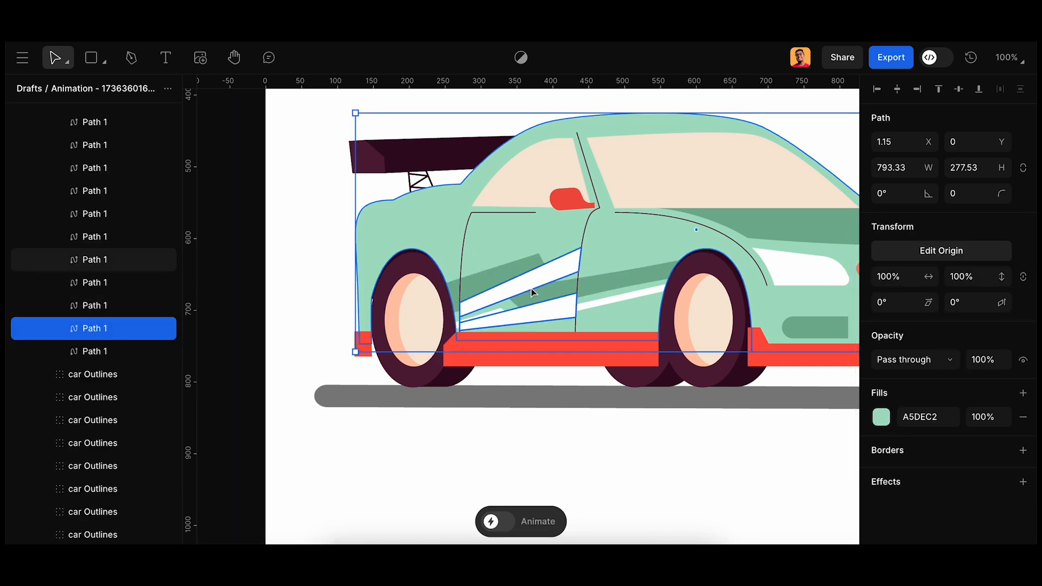
pyautogui.hscroll(2, 829, 451)
pyautogui.click(881, 417)
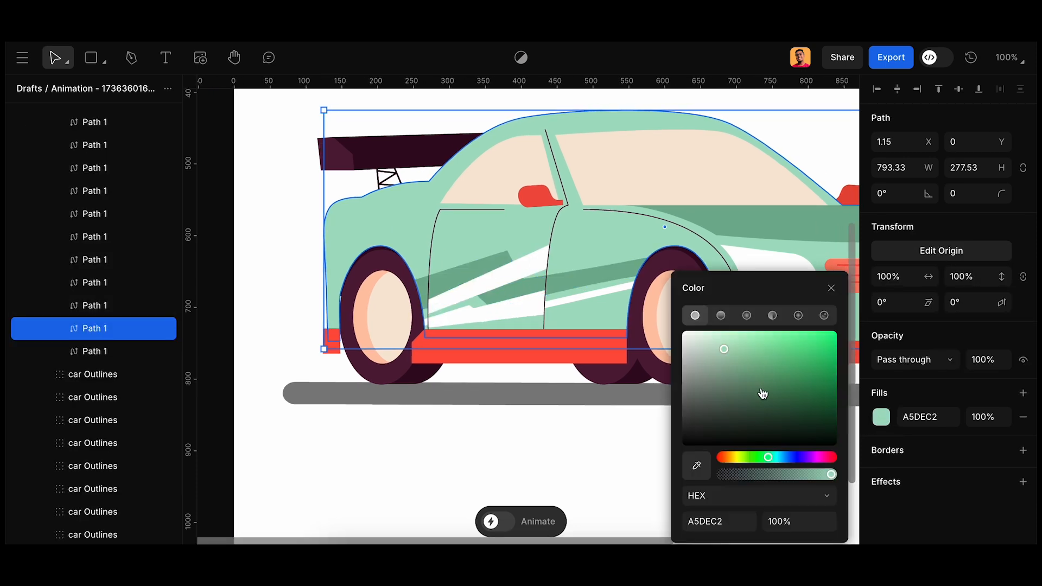
pyautogui.click(748, 360)
pyautogui.moveTo(749, 360); pyautogui.dragTo(821, 403)
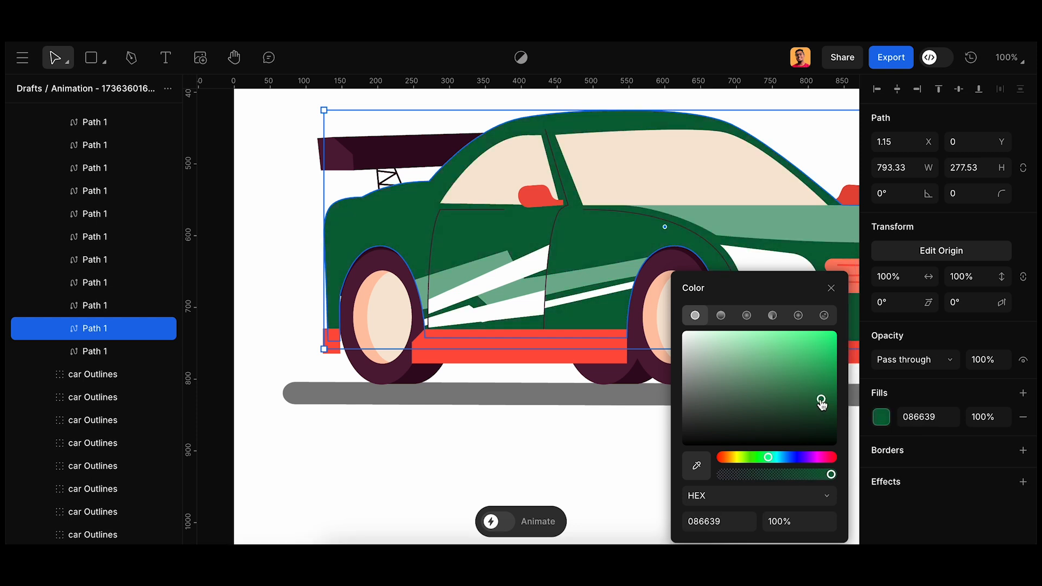
pyautogui.click(465, 267)
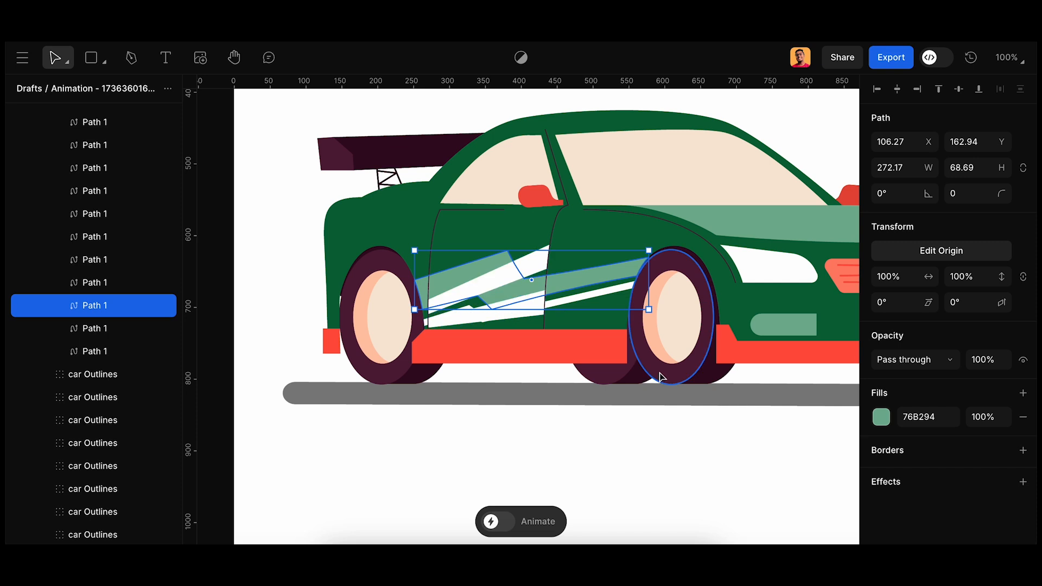
pyautogui.scroll(-5, 659, 370)
pyautogui.hscroll(2, 651, 370)
pyautogui.click(808, 288)
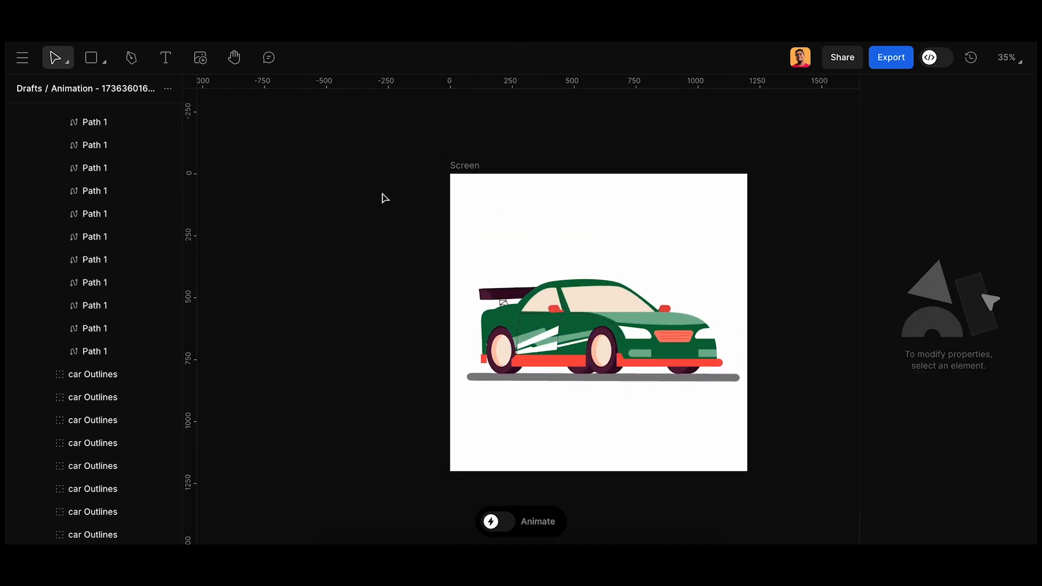
# Step: Try to move the whole car container across the screen, and undo the move
pyautogui.moveTo(383, 193); pyautogui.dragTo(721, 413)
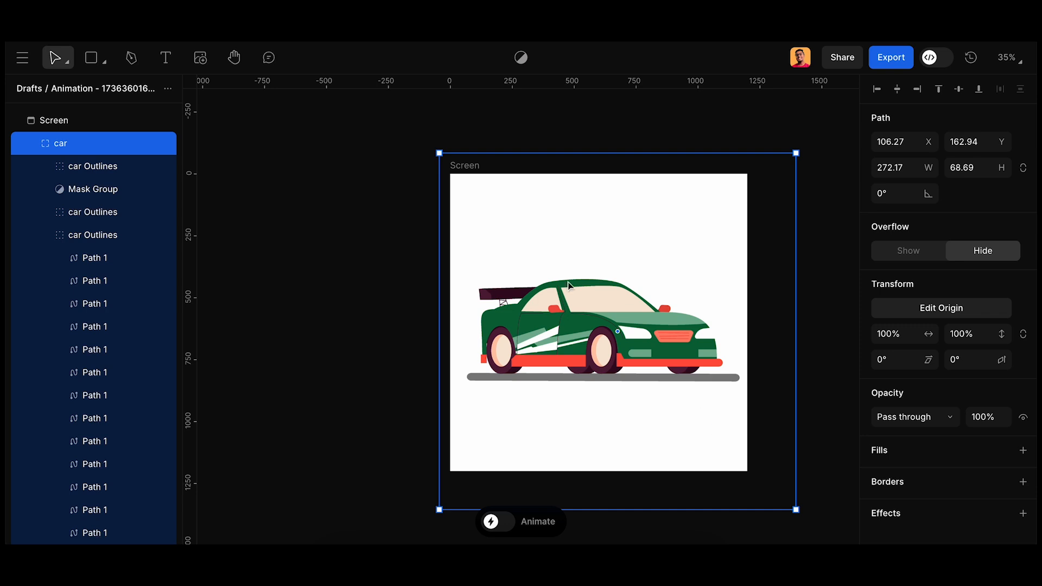
pyautogui.moveTo(490, 296); pyautogui.dragTo(647, 298)
pyautogui.hotkey('ctrl', 'z')
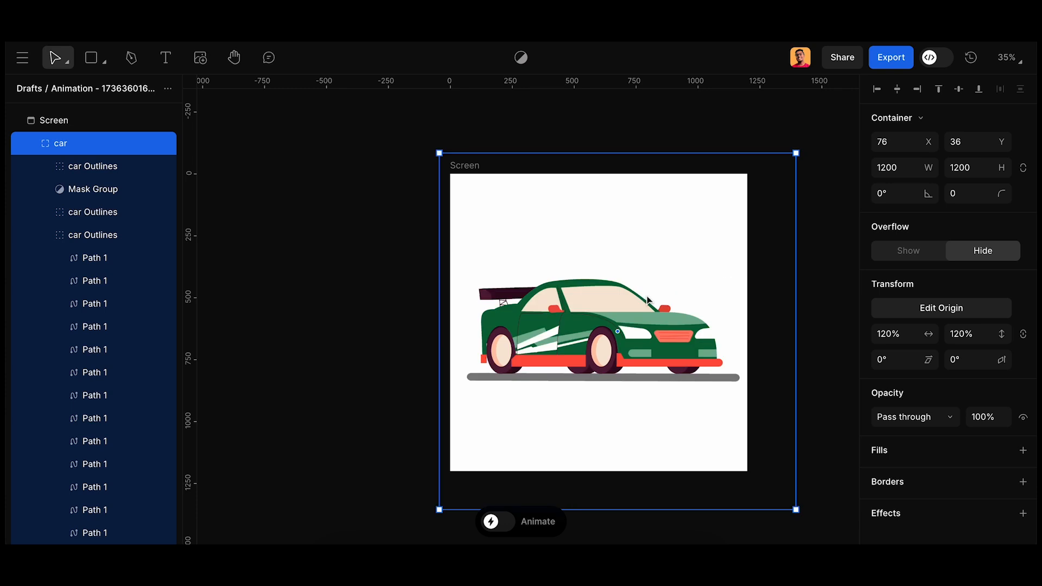